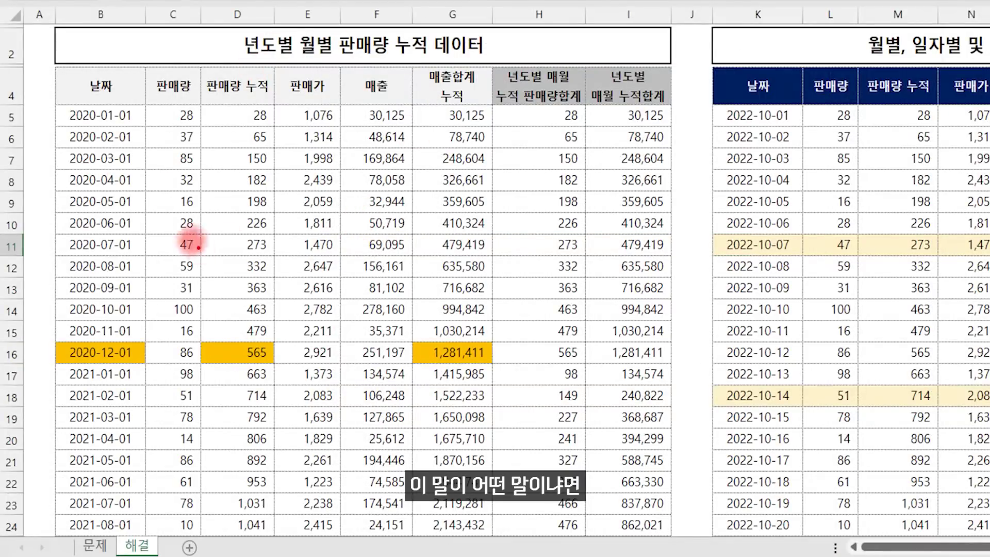
Examine on the 해결 sheet how the monthly sales quantity accumulates, comparing 판매량 누적 with the per-year cumulative columns across the 2020–2021 year change
mouse_move(71, 124)
mouse_down()
mouse_move(114, 124)
mouse_move(111, 218)
mouse_up()
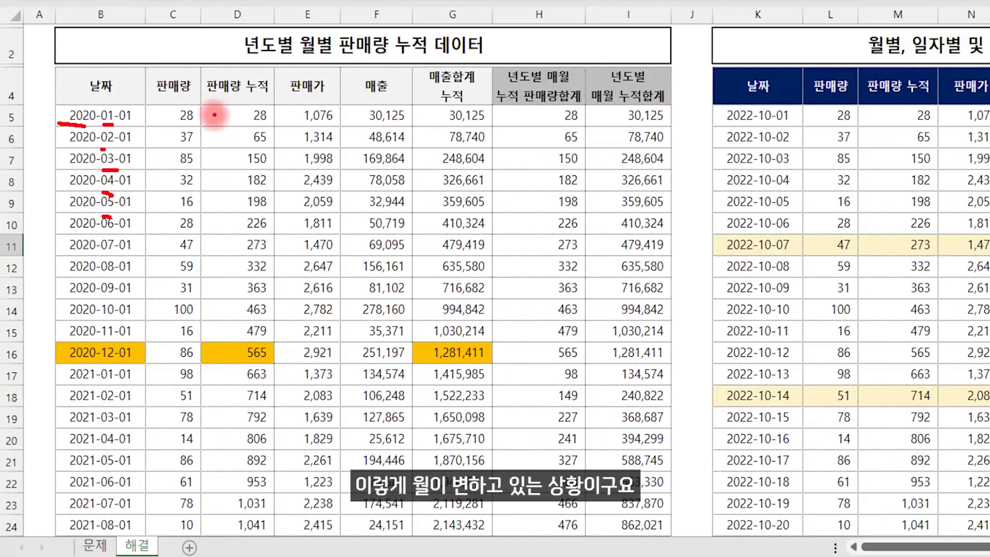
mouse_move(175, 112)
mouse_down()
mouse_move(149, 338)
mouse_move(142, 323)
mouse_up()
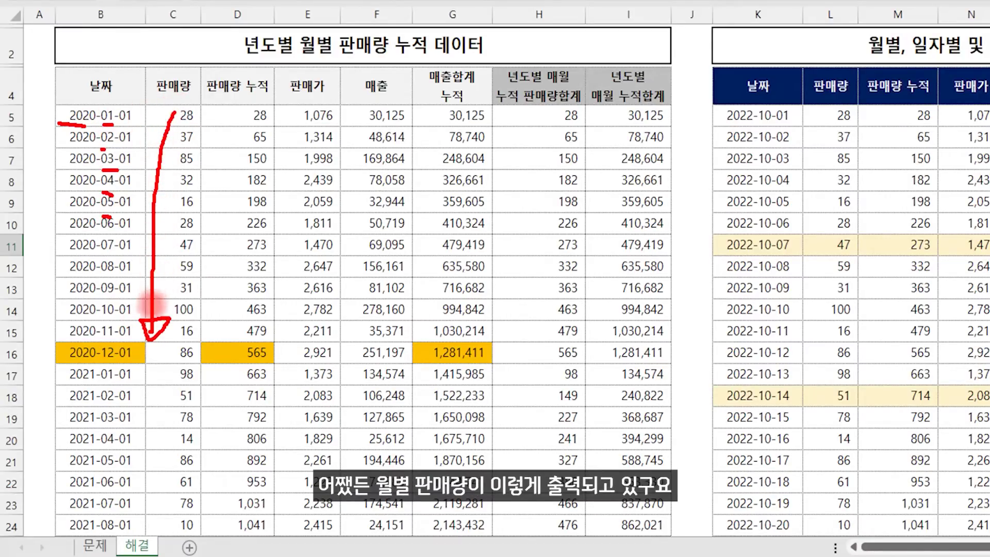
mouse_move(232, 111)
mouse_down()
mouse_move(208, 248)
mouse_move(209, 333)
mouse_move(224, 313)
mouse_up()
drag(247, 115, 242, 125)
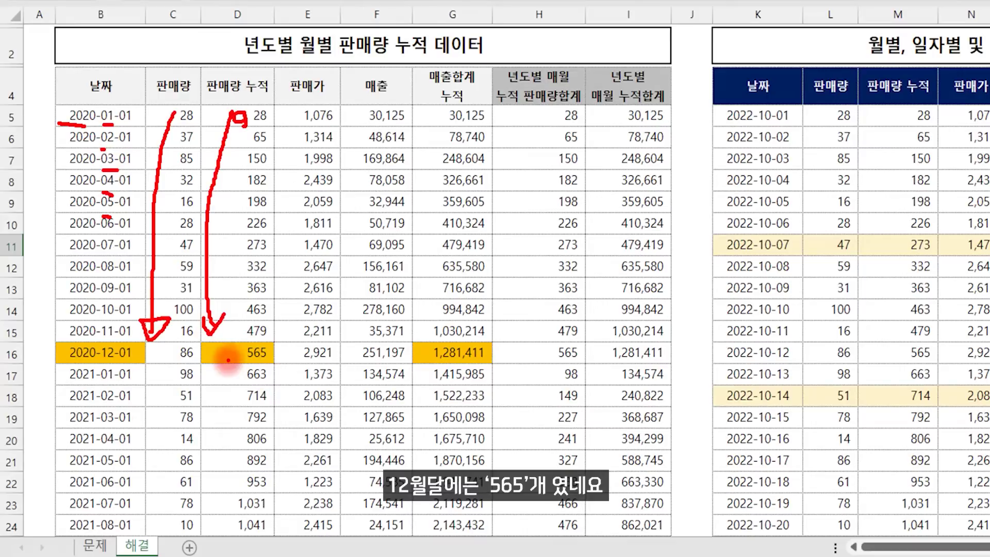
drag(225, 346, 228, 356)
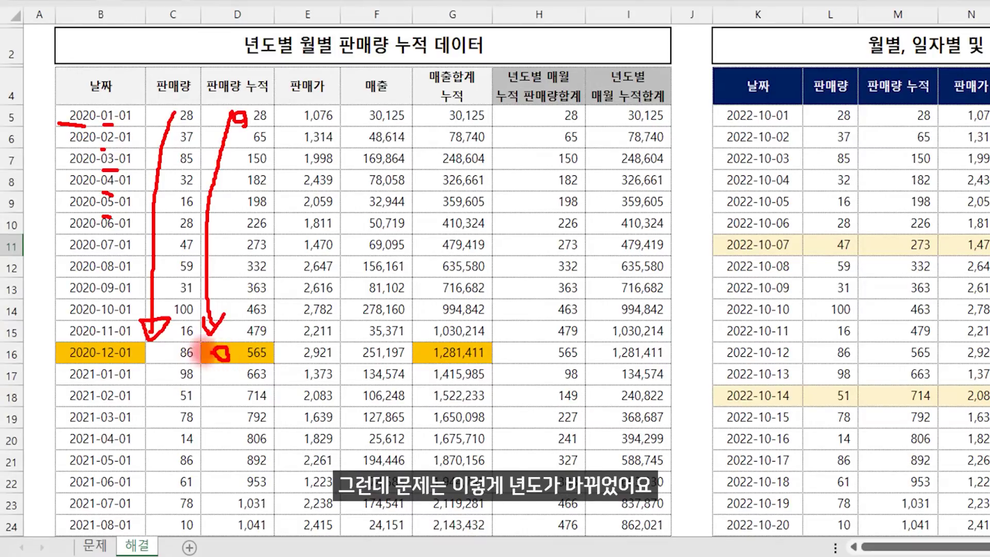
mouse_move(65, 352)
mouse_down()
mouse_move(47, 367)
mouse_move(66, 395)
mouse_up()
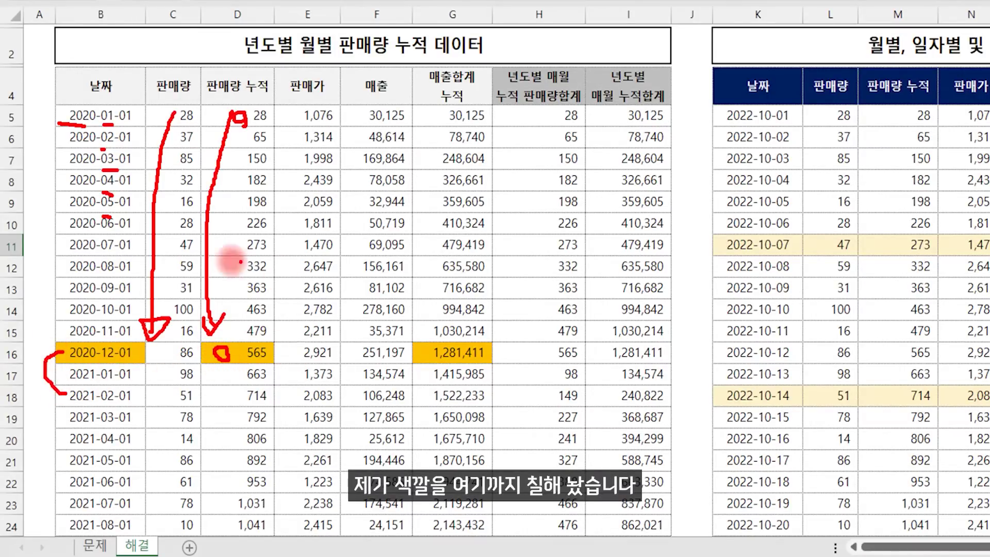
mouse_move(61, 365)
mouse_down()
mouse_move(98, 364)
mouse_move(95, 386)
mouse_up()
mouse_move(275, 381)
mouse_down()
mouse_move(240, 376)
mouse_move(269, 368)
mouse_move(273, 382)
mouse_up()
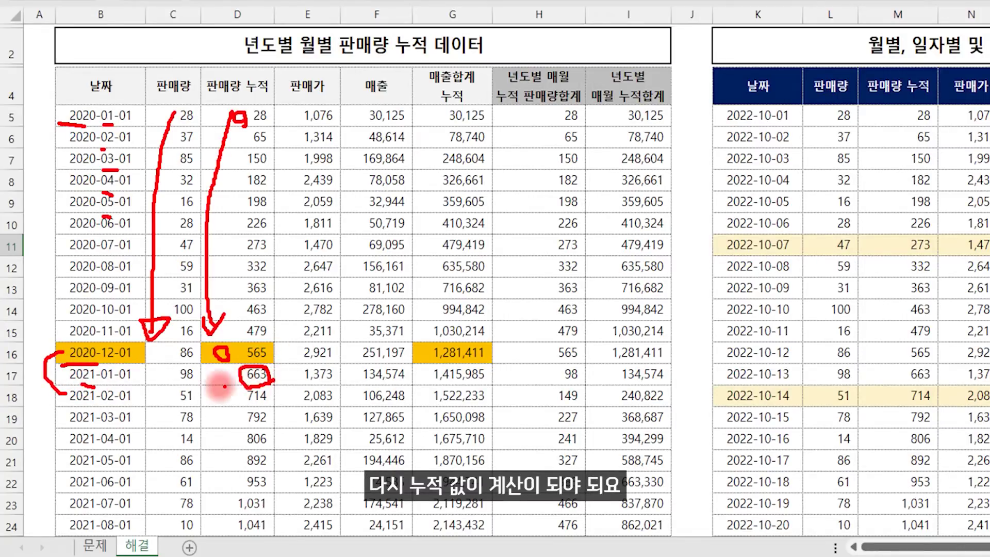
mouse_move(197, 385)
mouse_down()
mouse_move(175, 385)
mouse_move(193, 367)
mouse_move(218, 398)
mouse_move(209, 496)
mouse_move(223, 499)
mouse_up()
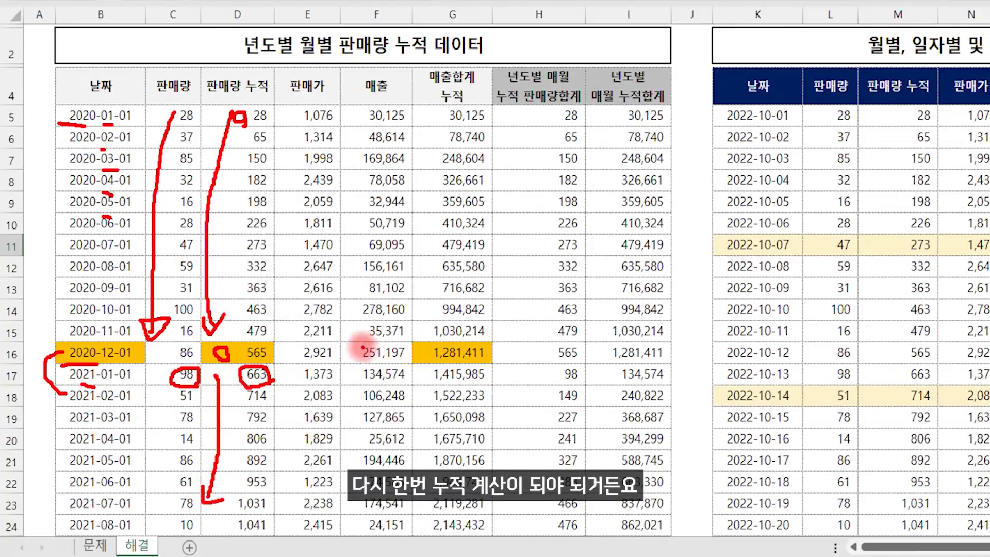
mouse_move(209, 377)
mouse_down()
mouse_move(431, 359)
mouse_move(500, 372)
mouse_move(496, 384)
mouse_move(576, 382)
mouse_move(580, 363)
mouse_up()
mouse_move(274, 364)
mouse_down()
mouse_move(238, 354)
mouse_move(268, 342)
mouse_move(271, 366)
mouse_up()
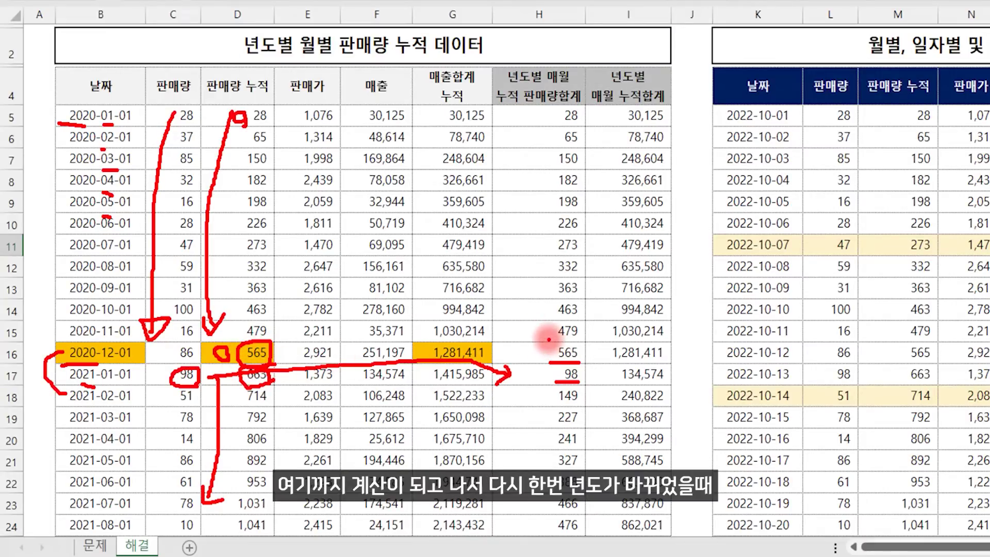
drag(547, 340, 559, 332)
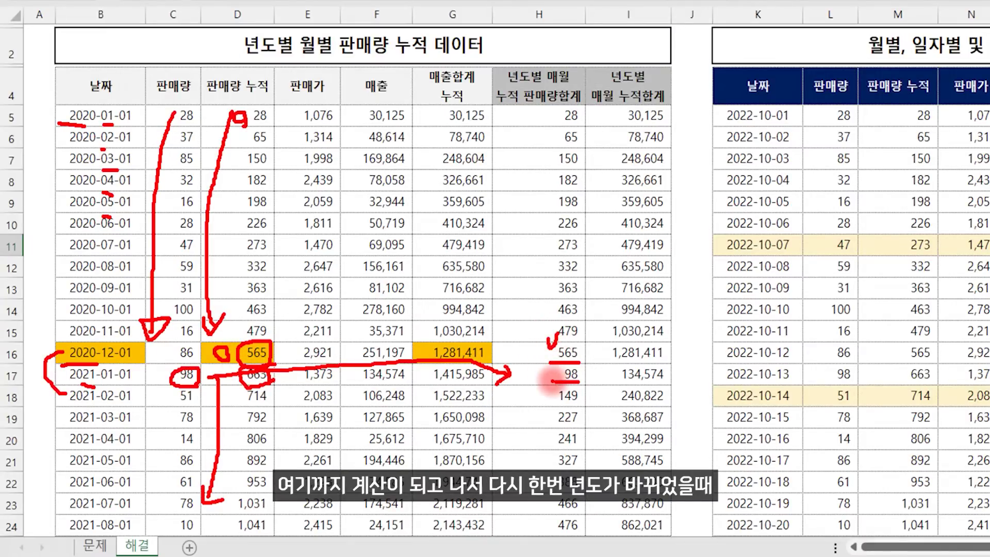
mouse_move(550, 380)
mouse_down()
mouse_move(526, 383)
mouse_move(540, 384)
mouse_up()
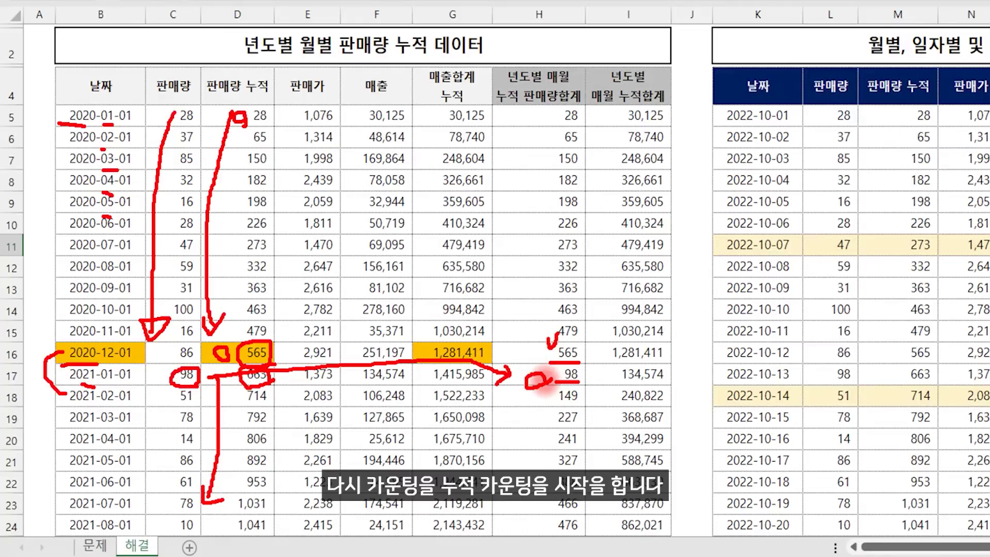
mouse_move(608, 364)
mouse_down()
mouse_move(598, 374)
mouse_move(611, 385)
mouse_up()
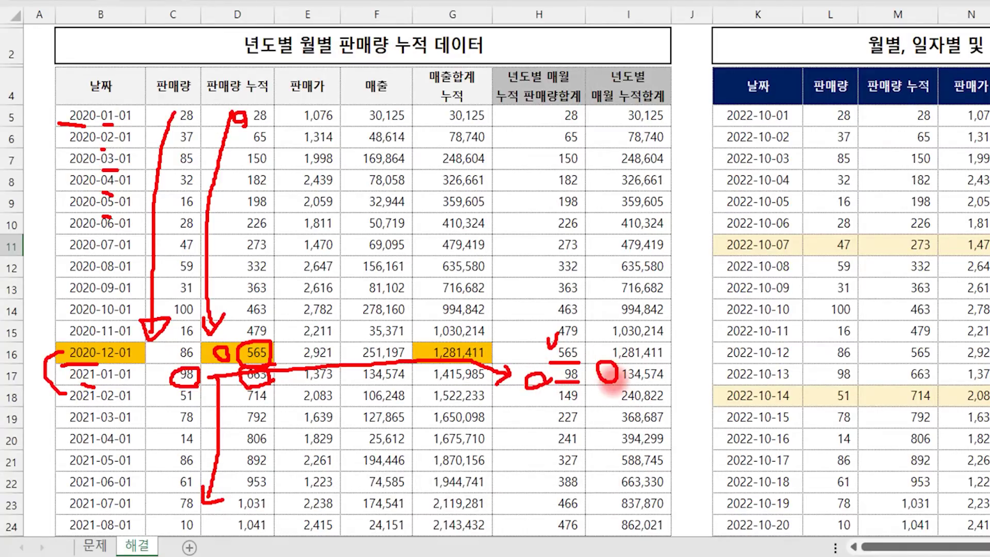
key(Escape)
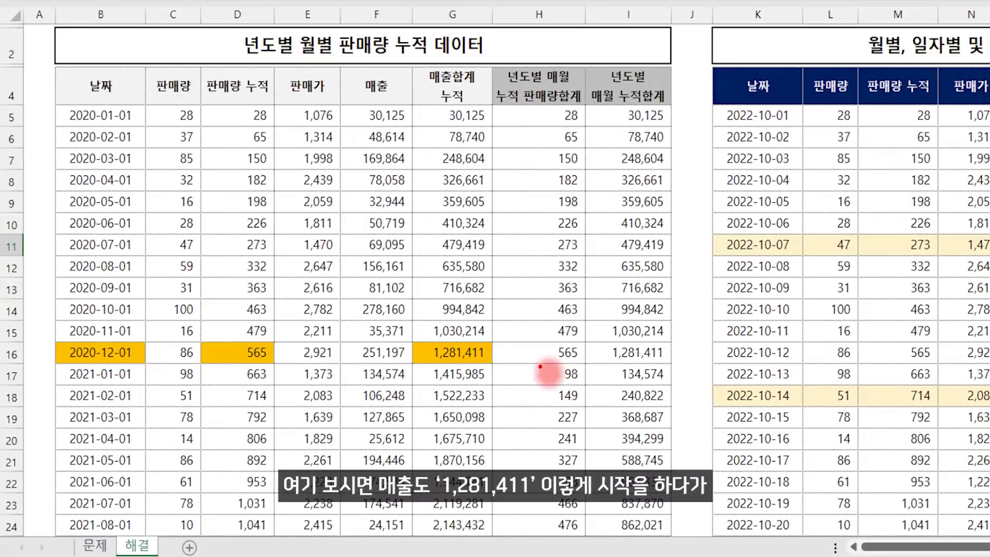
Compare the 매출합계 누적 and 년도별 매월 누적합계 amounts for 2020-12-01 and 2021-01-01
drag(592, 367, 675, 367)
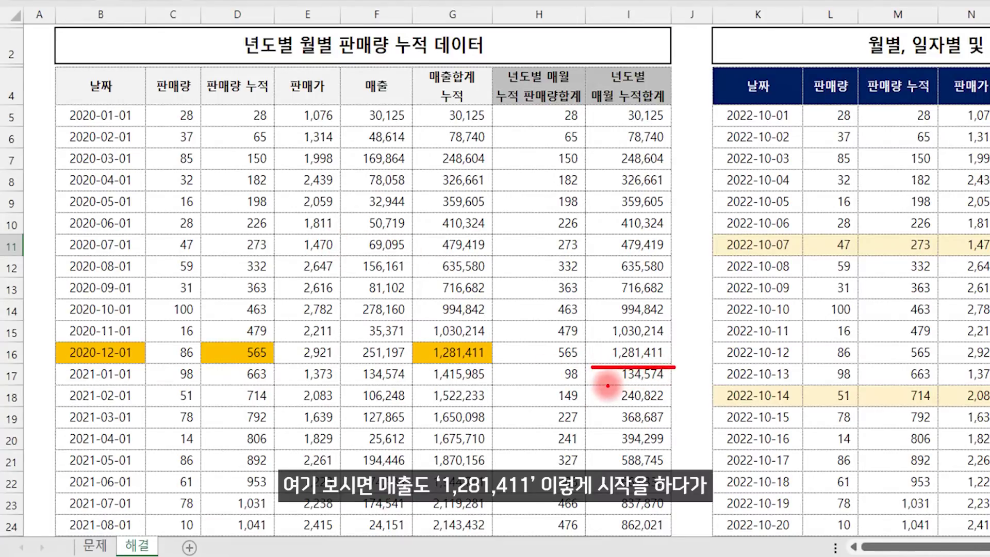
drag(607, 386, 675, 391)
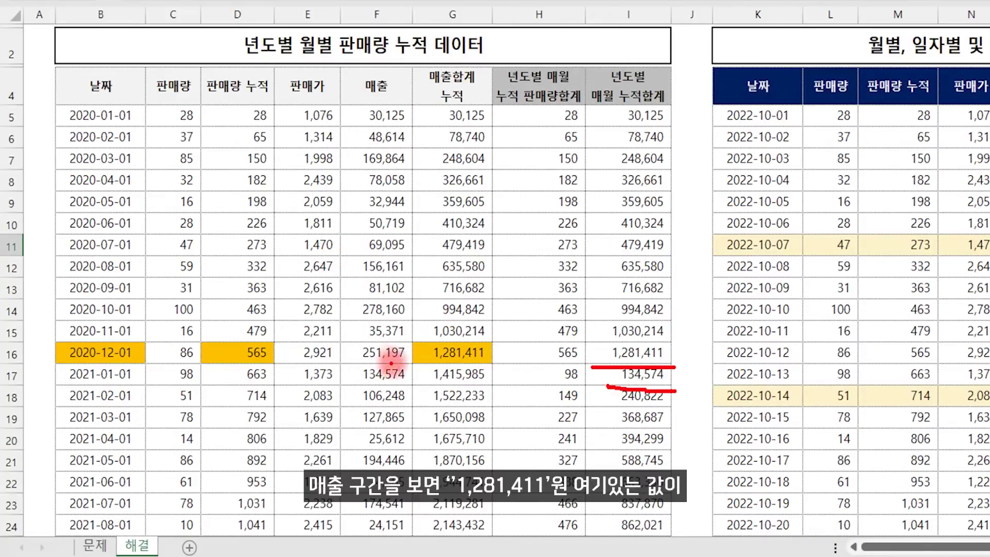
drag(424, 365, 578, 359)
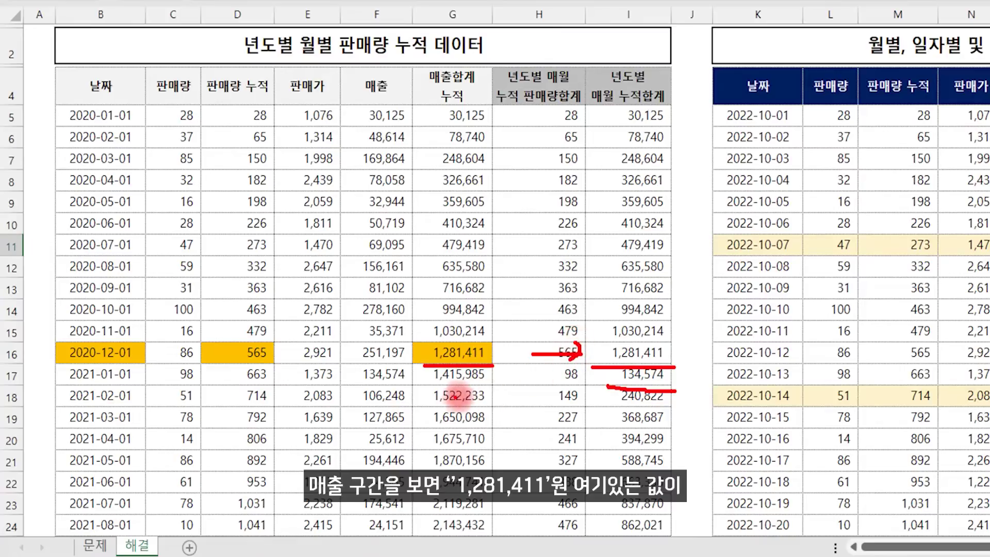
drag(427, 384, 484, 383)
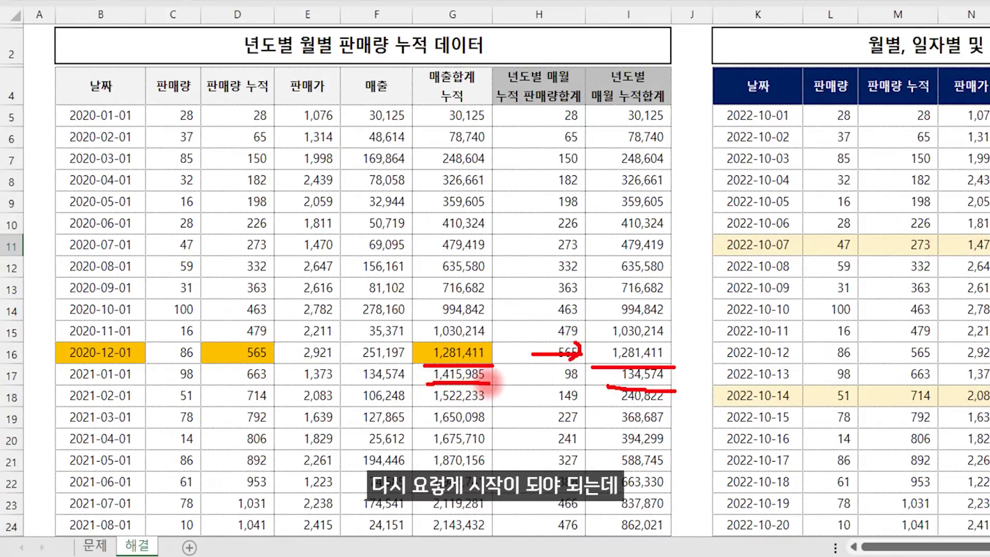
mouse_move(424, 353)
mouse_down()
mouse_move(413, 376)
mouse_move(422, 389)
mouse_move(405, 383)
mouse_move(424, 389)
mouse_up()
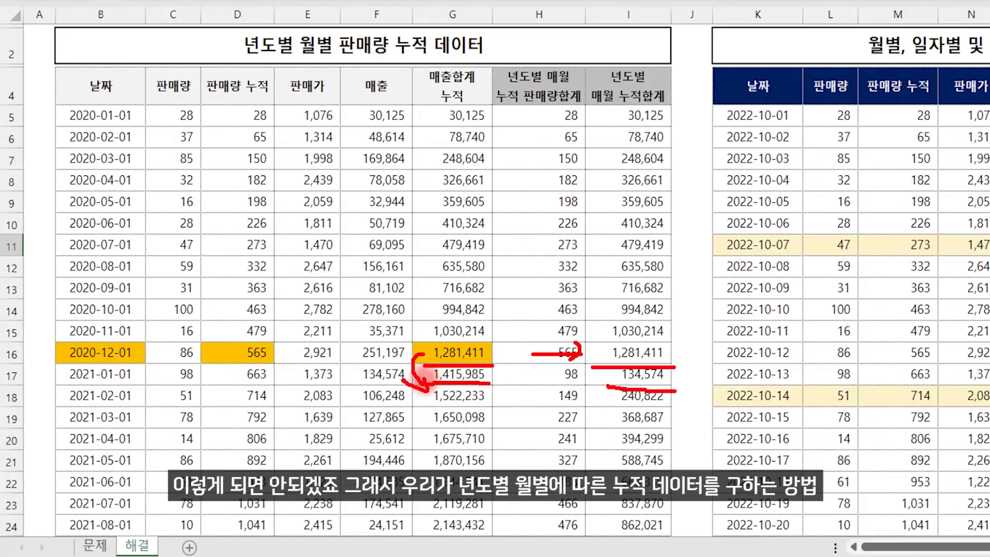
key(Escape)
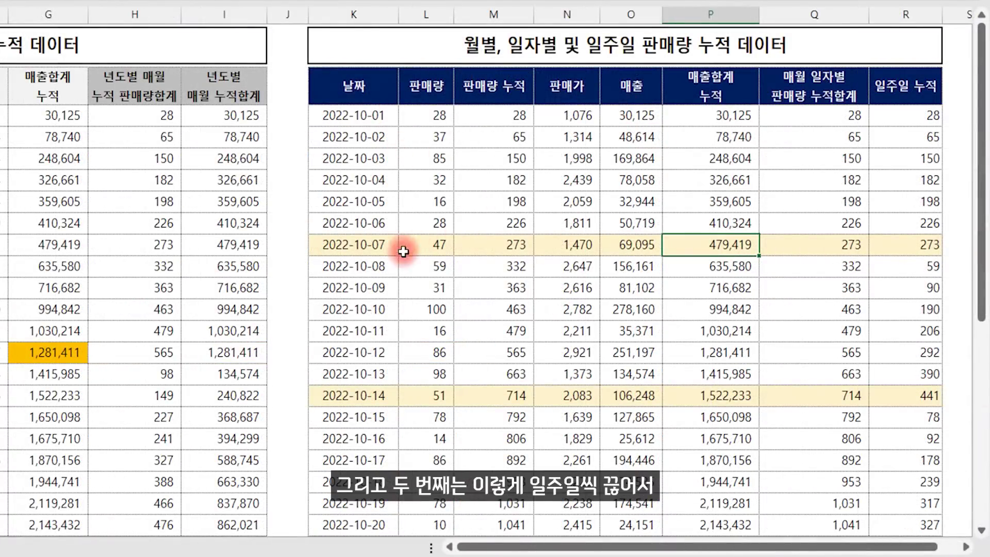
Examine the 일주일 누적 column around 2022-10-07 and 2022-10-08, and the daily date sequence from 2022-10-01
drag(908, 110, 913, 243)
click(908, 243)
click(784, 247)
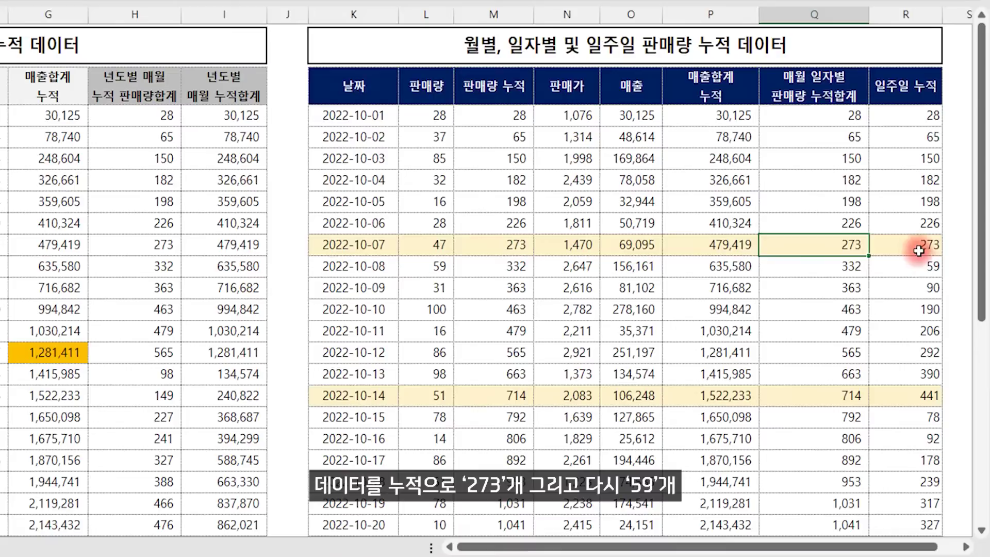
click(923, 266)
click(417, 270)
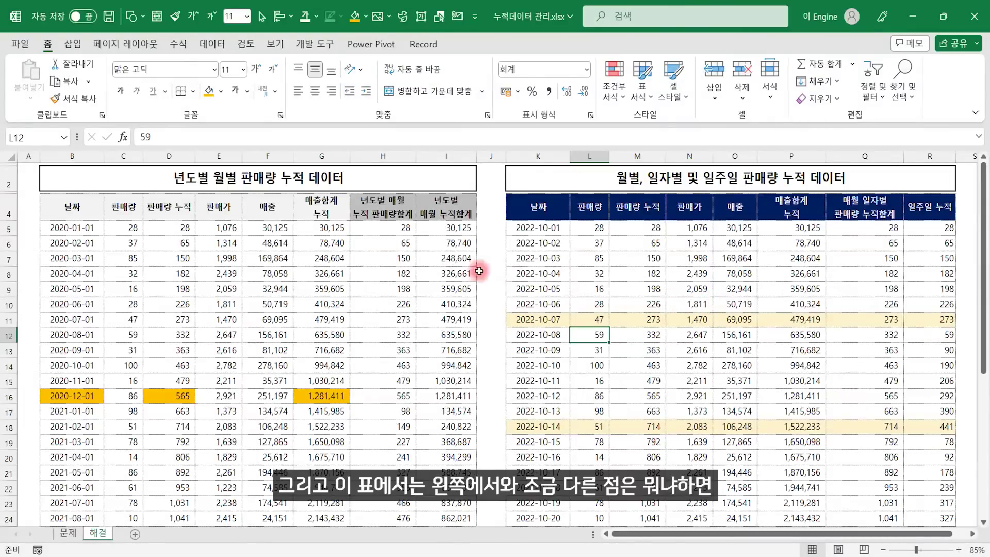
click(561, 227)
click(560, 243)
click(558, 258)
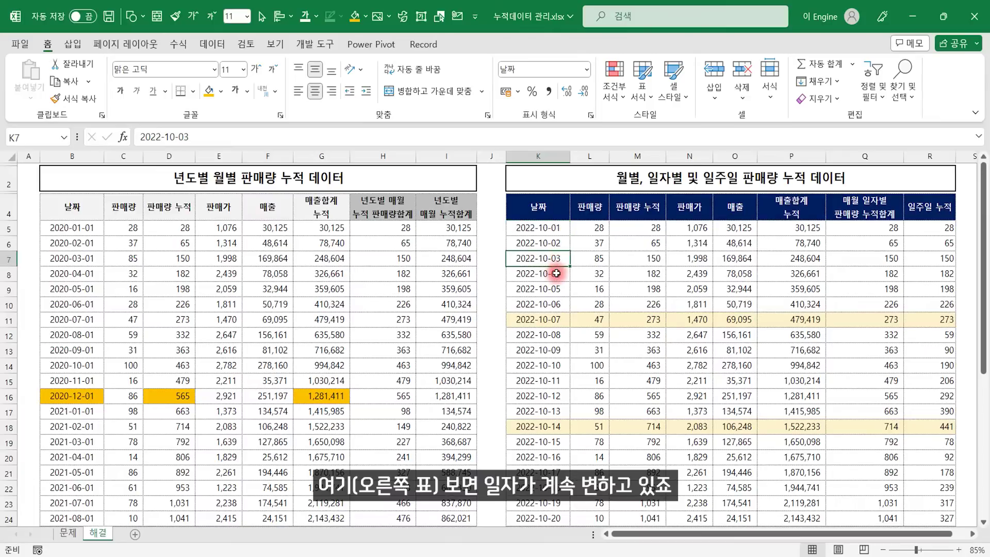
click(557, 274)
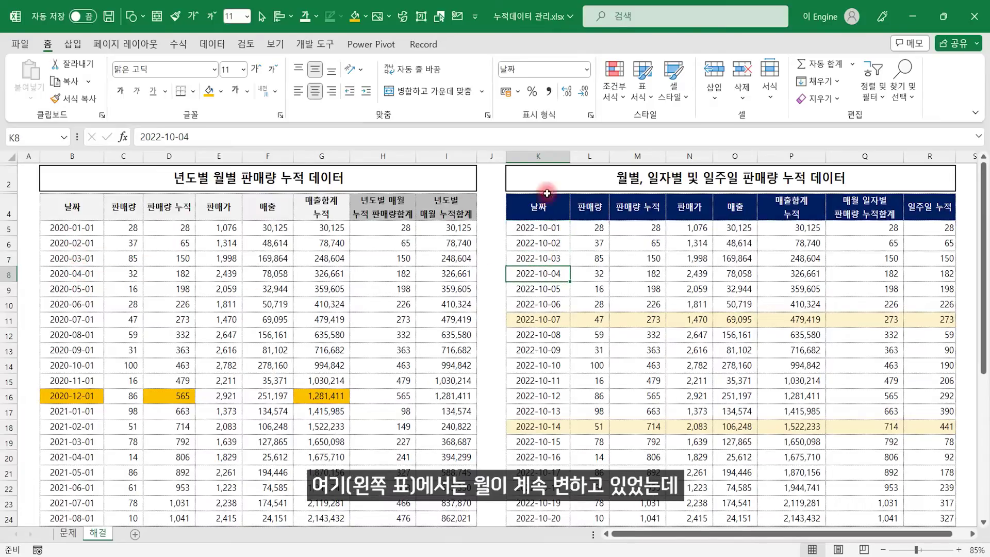
click(557, 228)
click(559, 243)
click(562, 287)
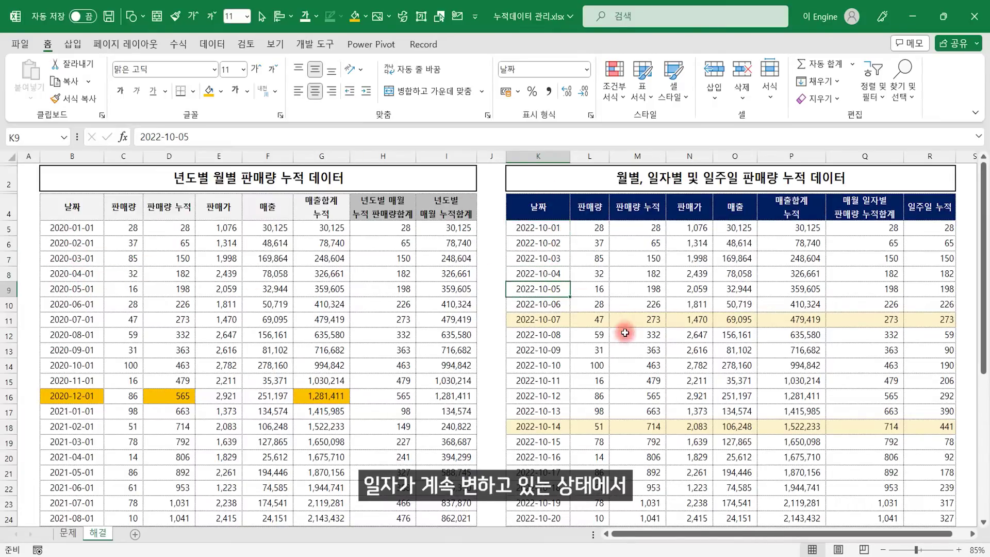
Examine the daily table at the October to November 2022 change, comparing 판매량 누적 with 매월 일자별 판매량 누적합계
scroll(625, 335, down, 3)
scroll(625, 338, down, 4)
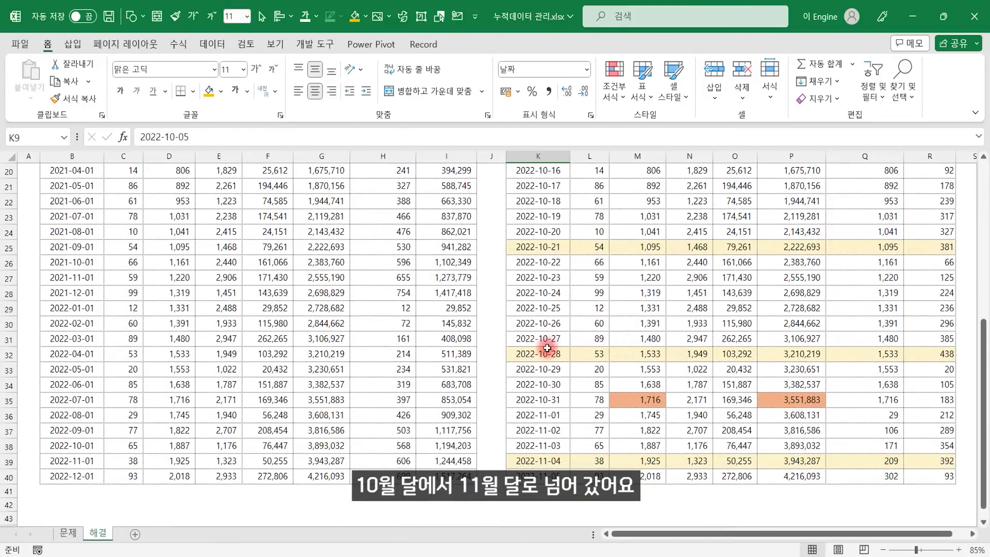
click(651, 399)
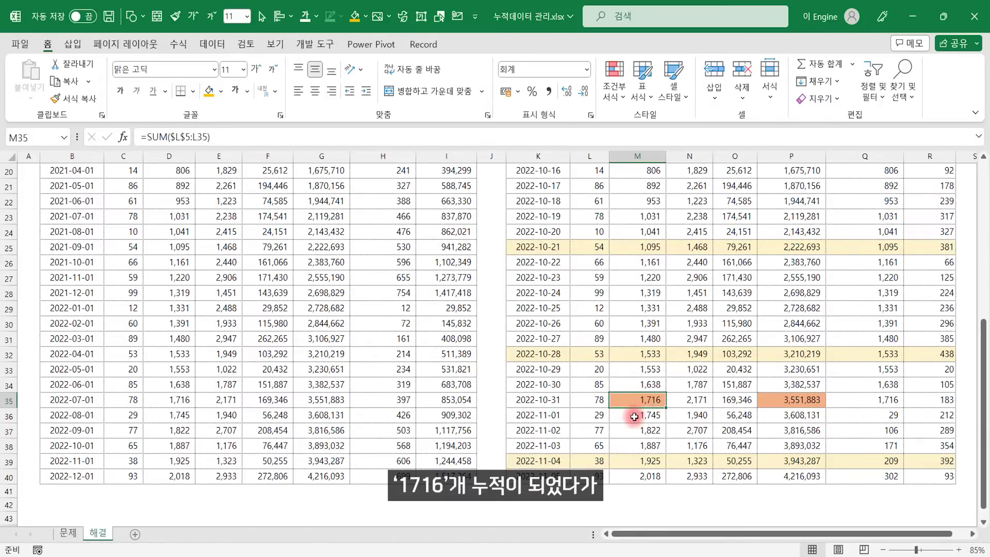
click(596, 416)
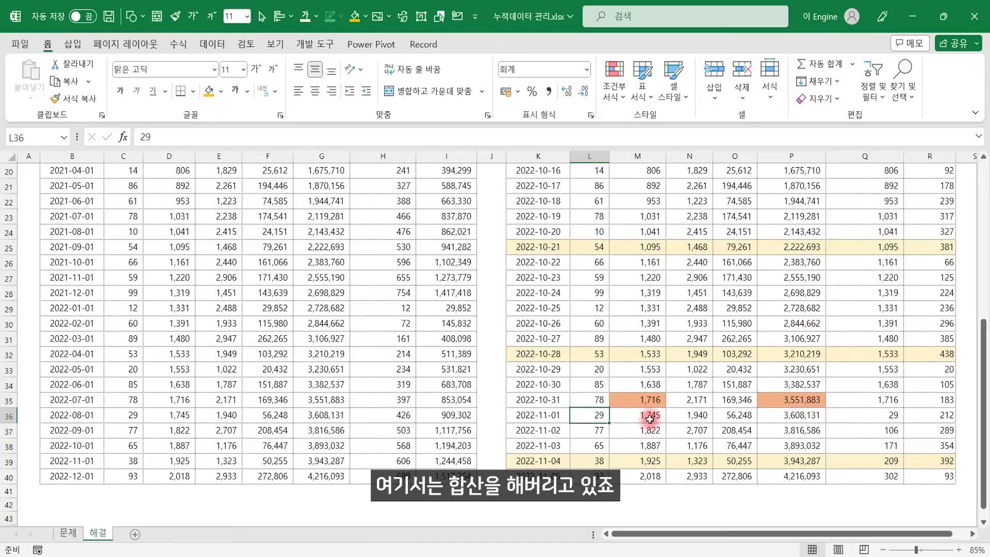
click(874, 416)
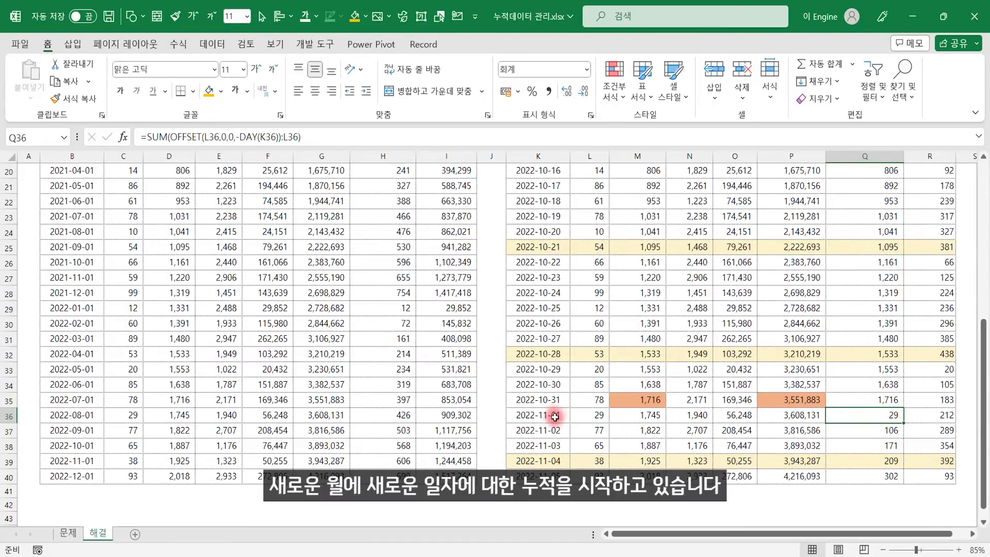
drag(876, 414, 871, 470)
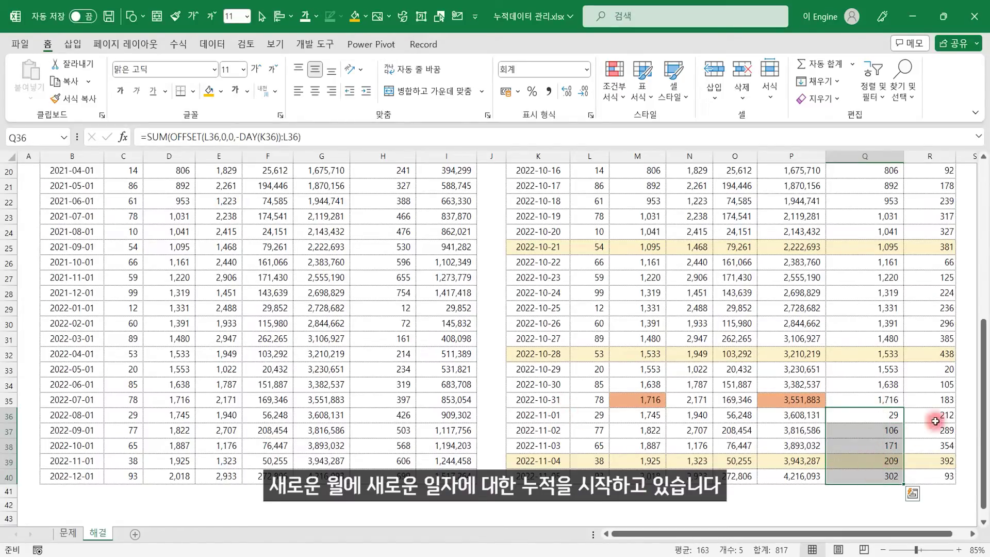
click(883, 340)
click(799, 336)
On the 문제 sheet, enter the running-total formula =SUM($C$5:C5) in the first 판매량 누적 cell, D5
scroll(673, 350, up, 7)
scroll(670, 356, down, 1)
scroll(671, 356, up, 1)
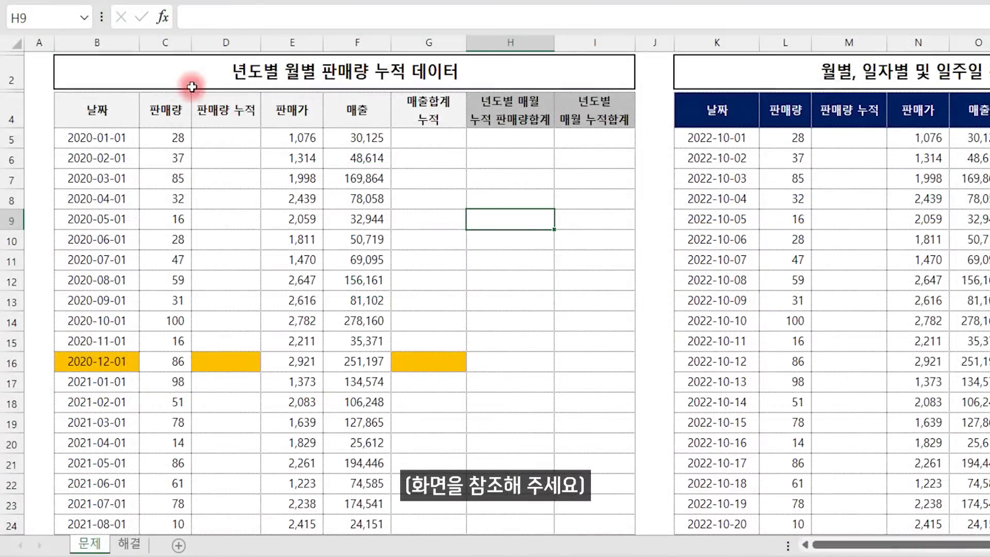
click(238, 137)
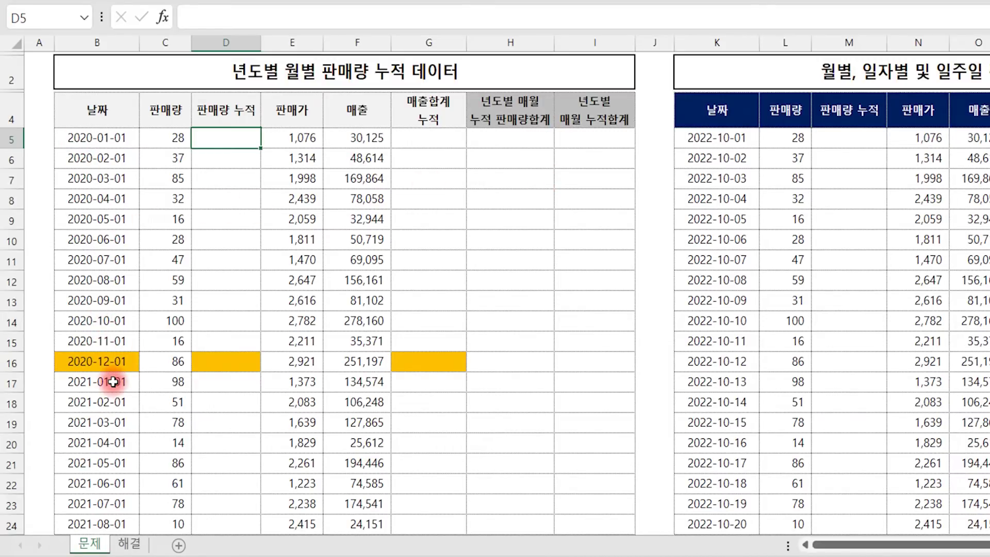
text(=sum()
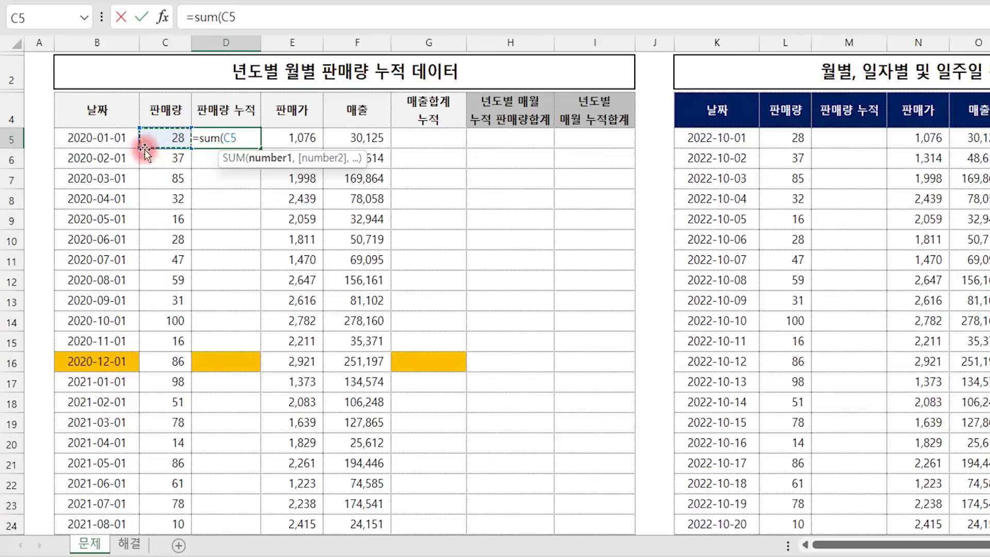
key(F4)
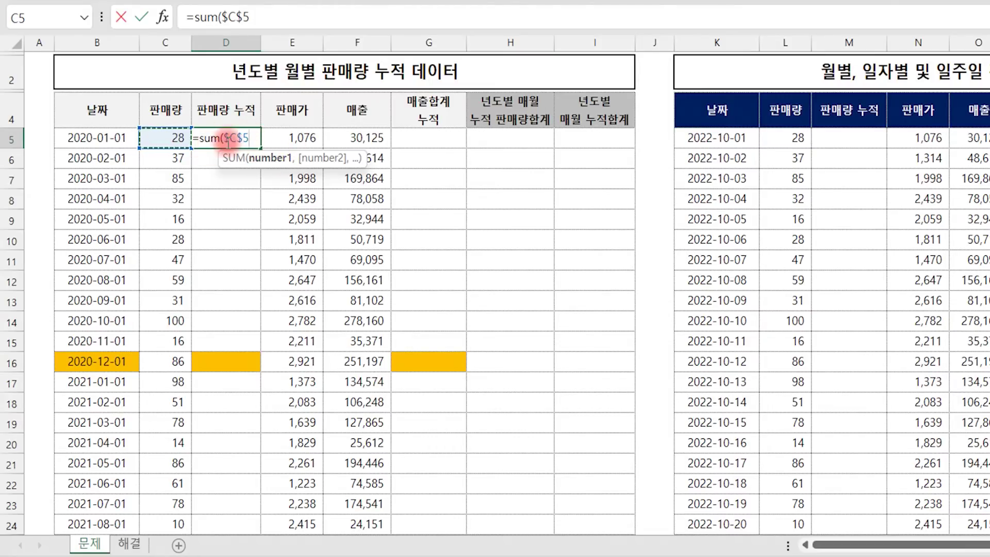
key(F2)
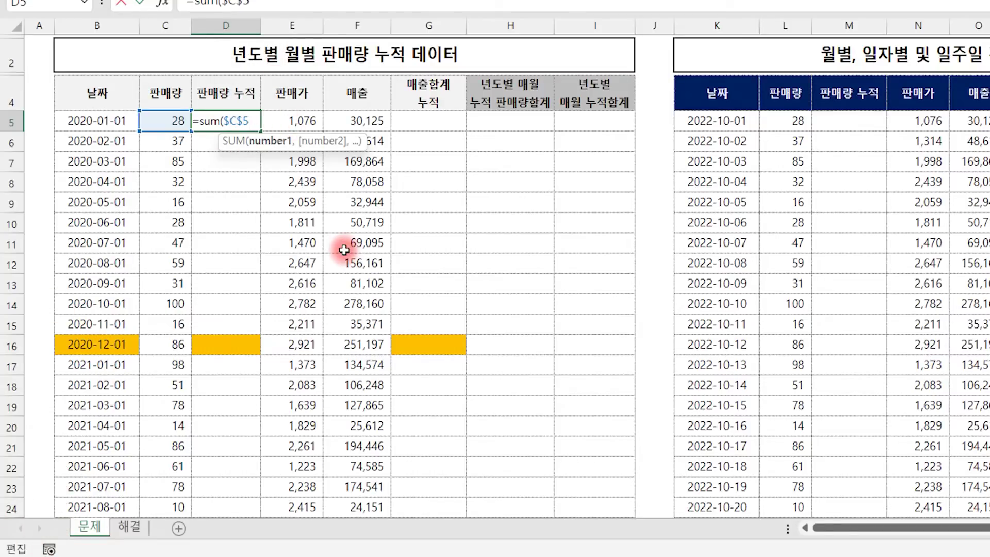
text(:)
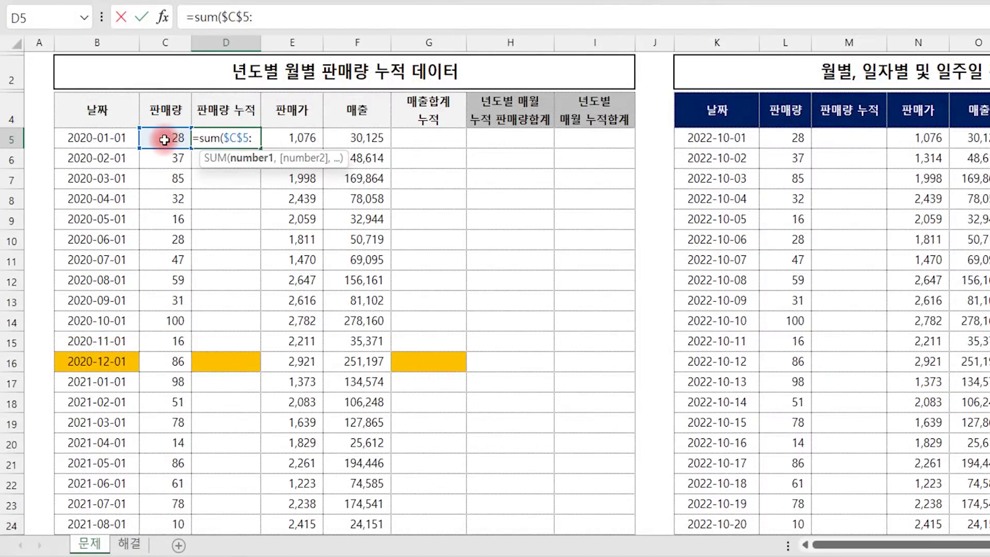
click(165, 140)
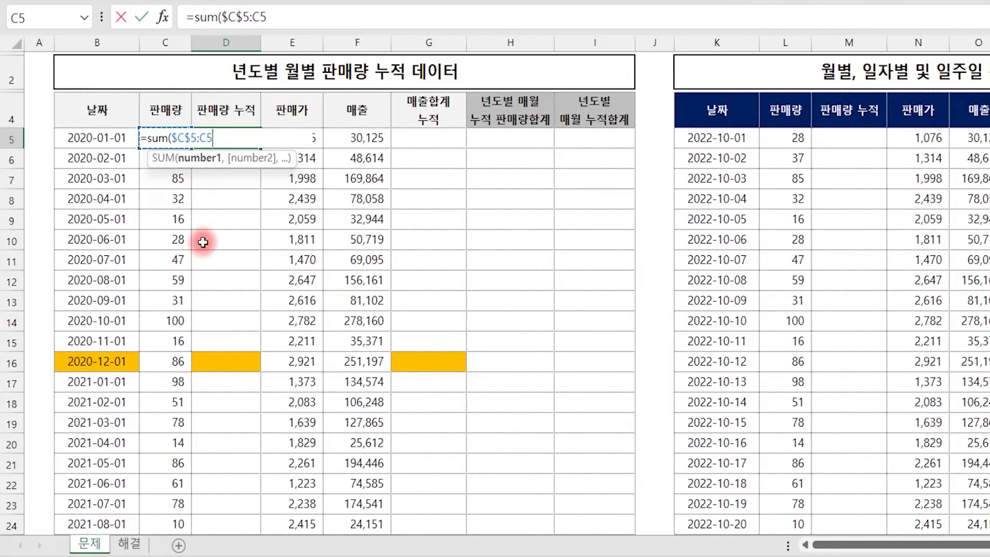
text())
key(Return)
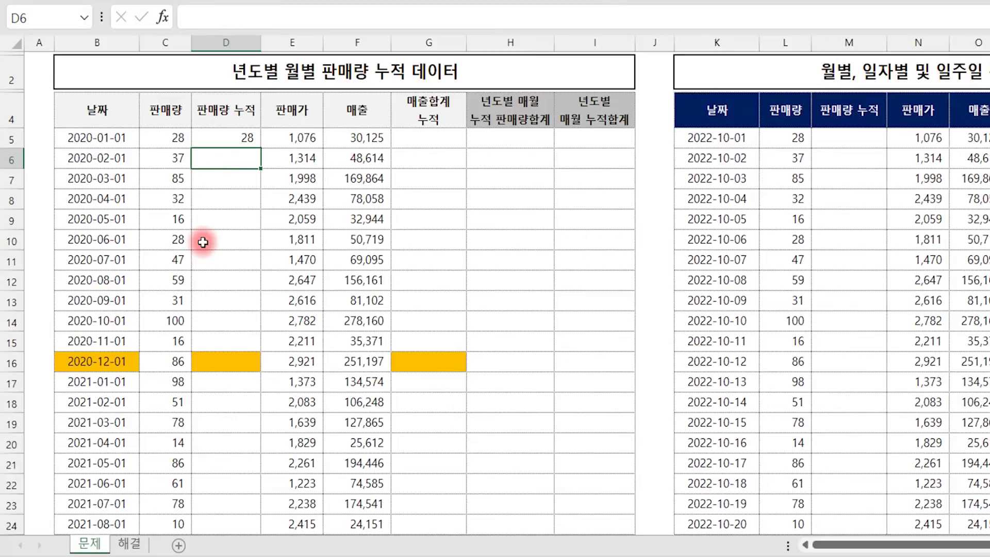
Fill the 판매량 누적 formula from D5 down to the 2020-12-01 row (D16) without formatting (서식 없이 채우기)
click(240, 133)
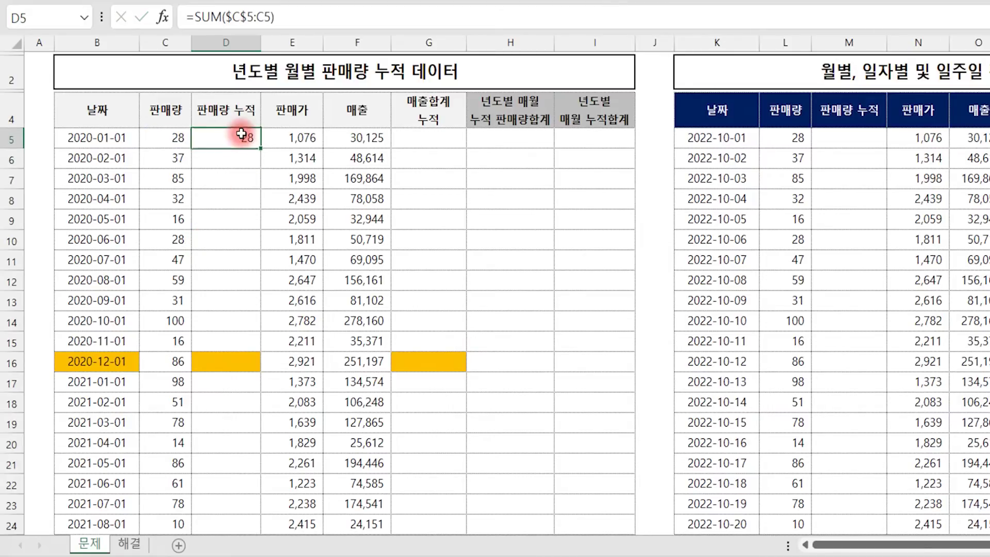
click(172, 133)
click(242, 138)
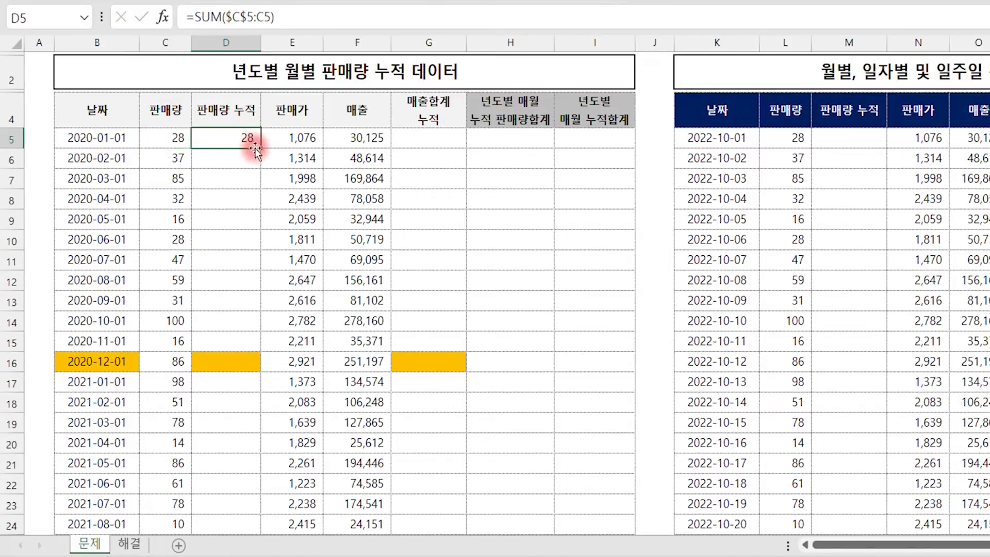
drag(261, 149, 250, 367)
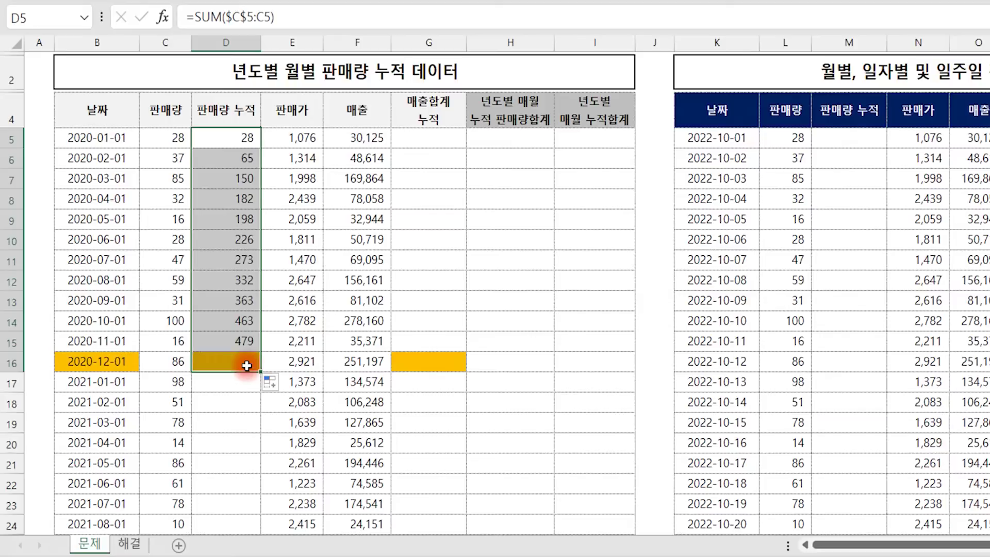
click(272, 382)
click(333, 449)
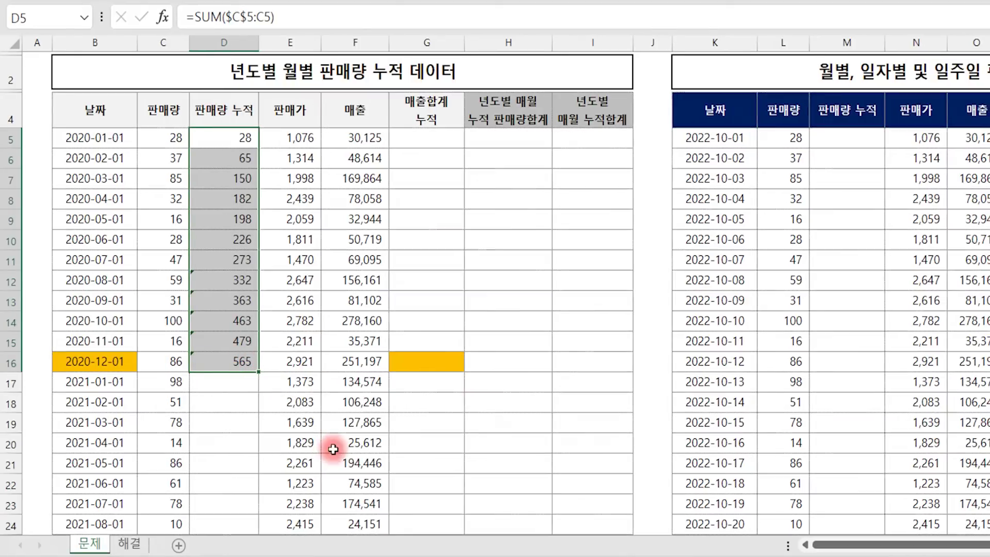
Examine how the SUM range expands row by row in the 판매량 누적 cells D6 to D16, and check the 2021-01-01 sales quantity
click(235, 158)
click(232, 178)
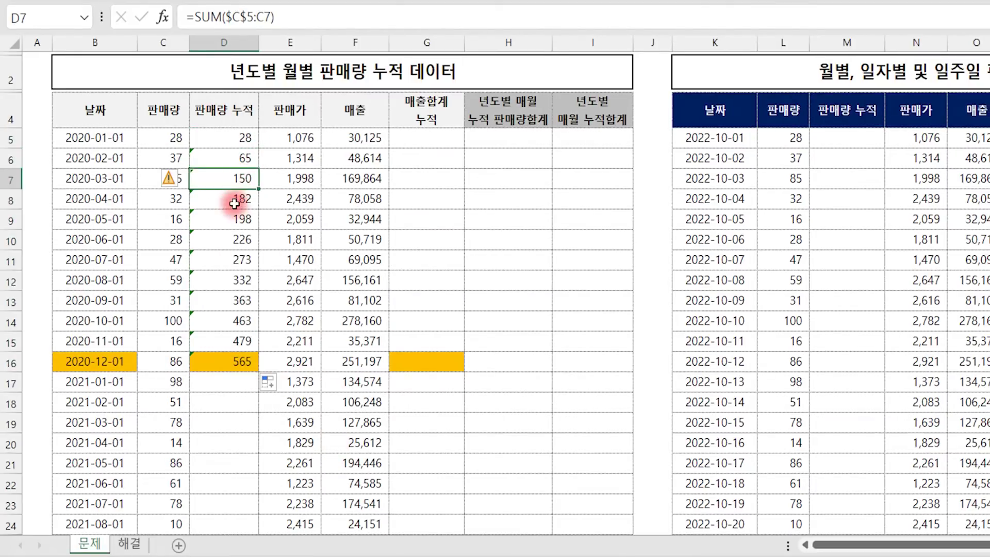
click(232, 199)
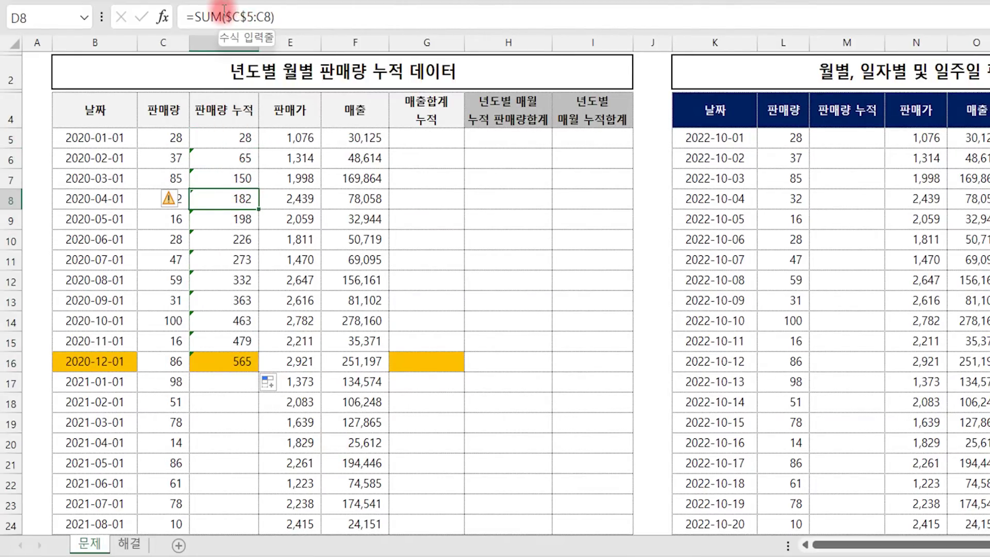
click(239, 219)
click(238, 241)
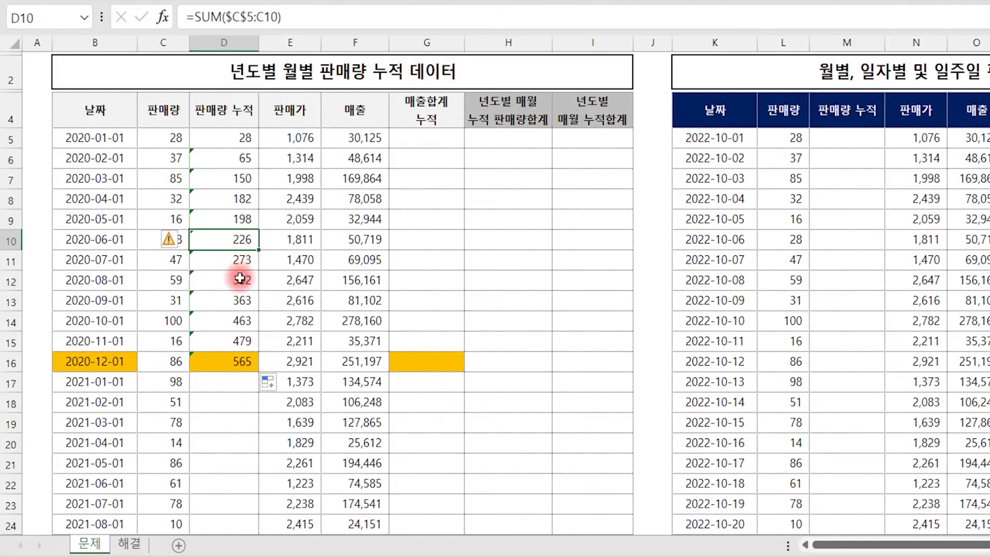
click(242, 261)
click(241, 281)
click(240, 301)
click(240, 321)
click(237, 342)
click(236, 356)
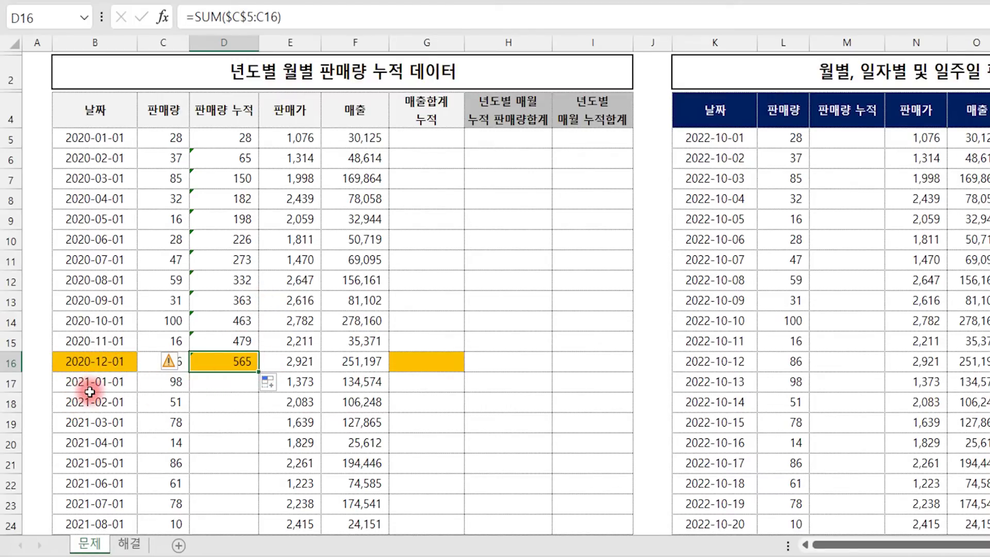
click(175, 385)
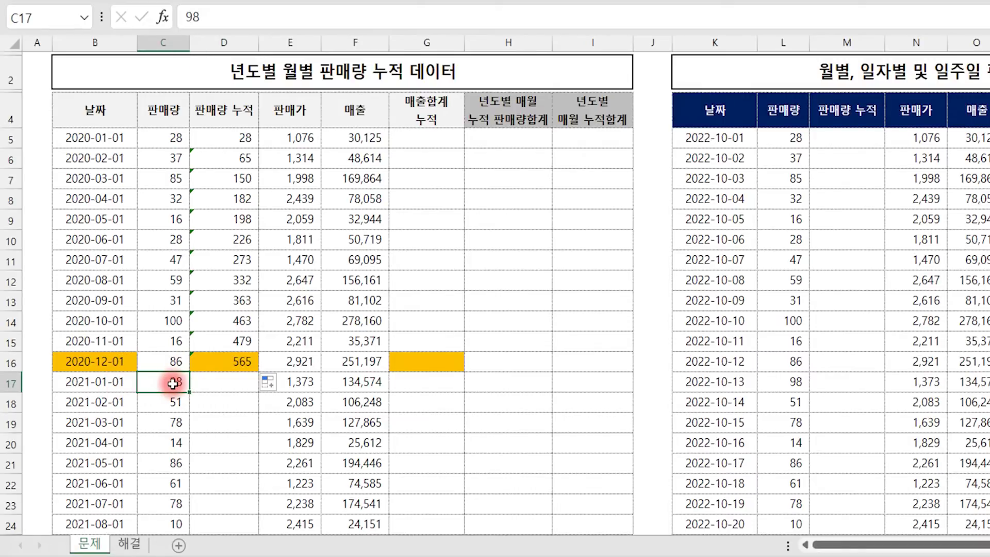
Extend the 판매량 누적 formula from D16 to D21 without formatting, and check the 2021-01-01 cell
click(215, 361)
drag(258, 373, 255, 463)
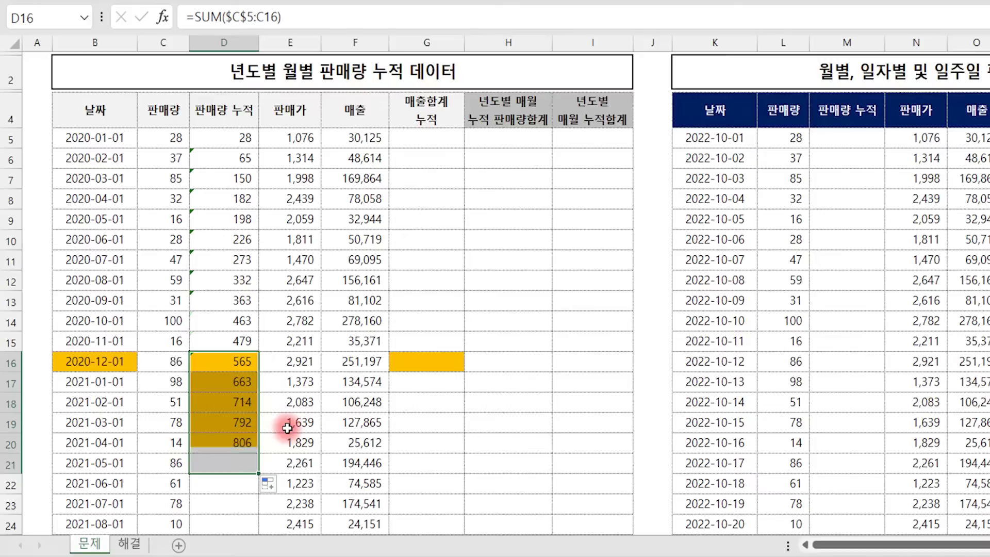
click(269, 484)
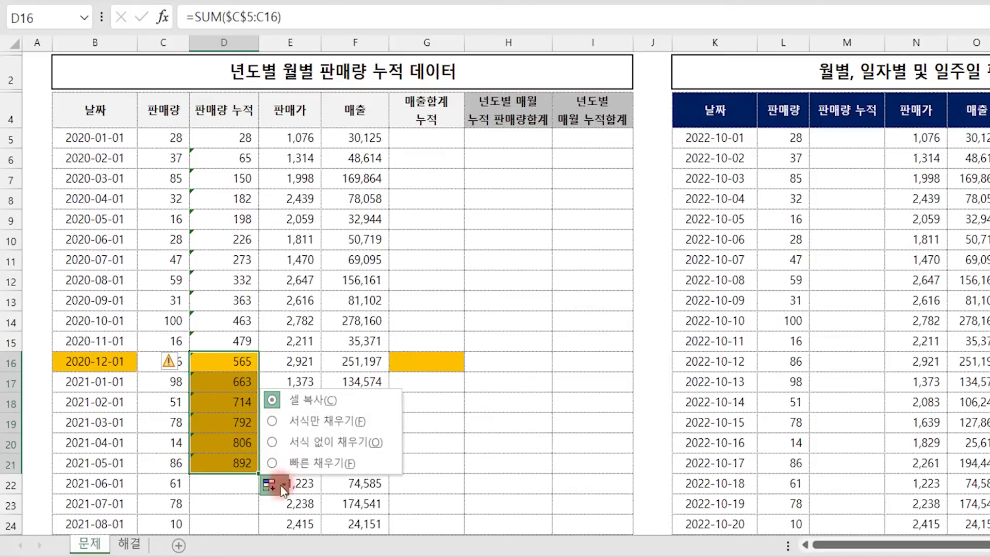
click(305, 443)
click(227, 389)
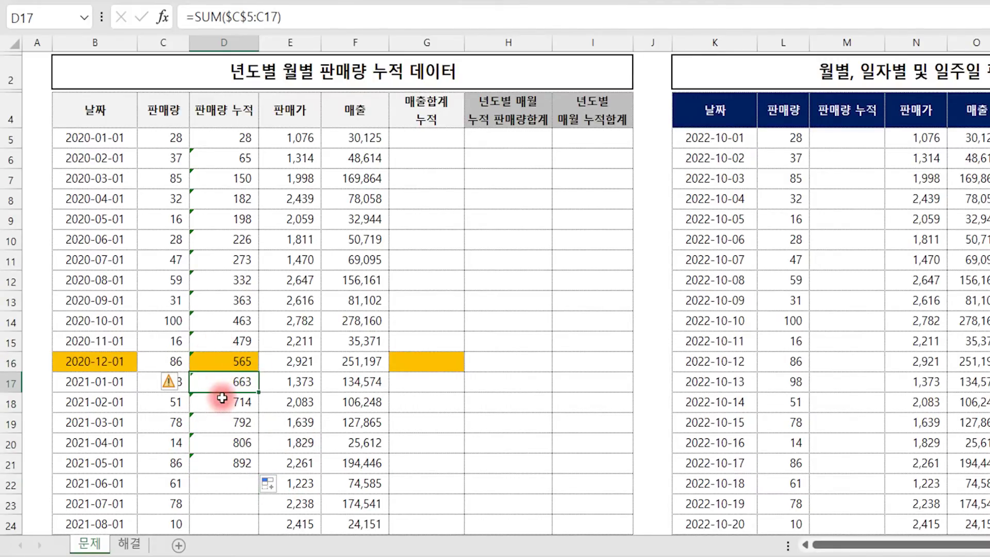
Enter the running-total formula =SUM($F$5:F5) in the first 매출합계 누적 cell, G5
click(425, 137)
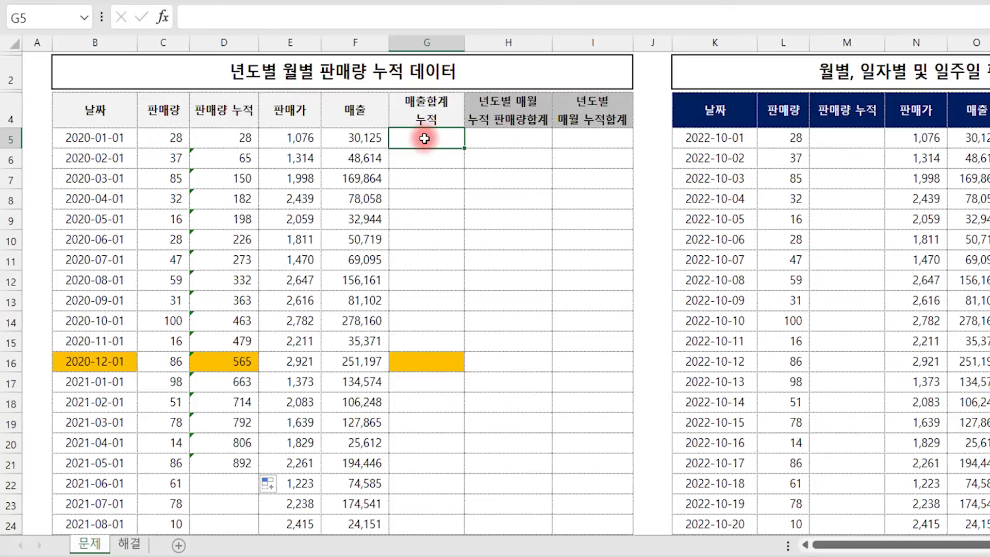
text(=sum()
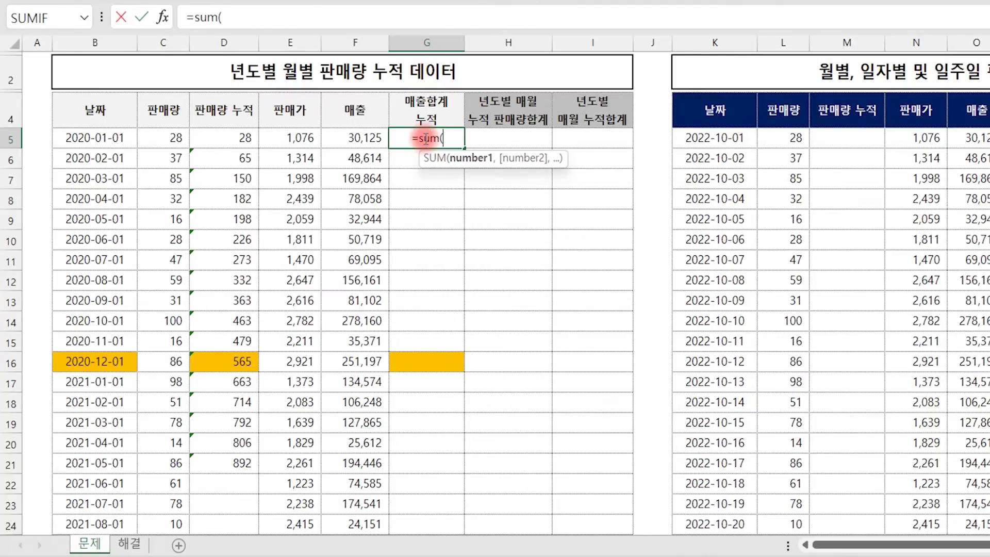
key(Left)
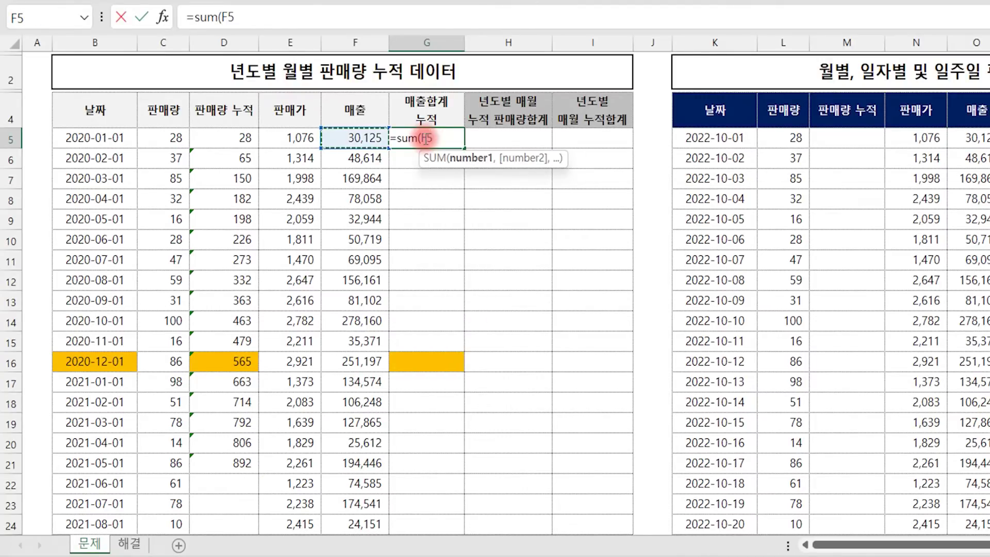
key(F4)
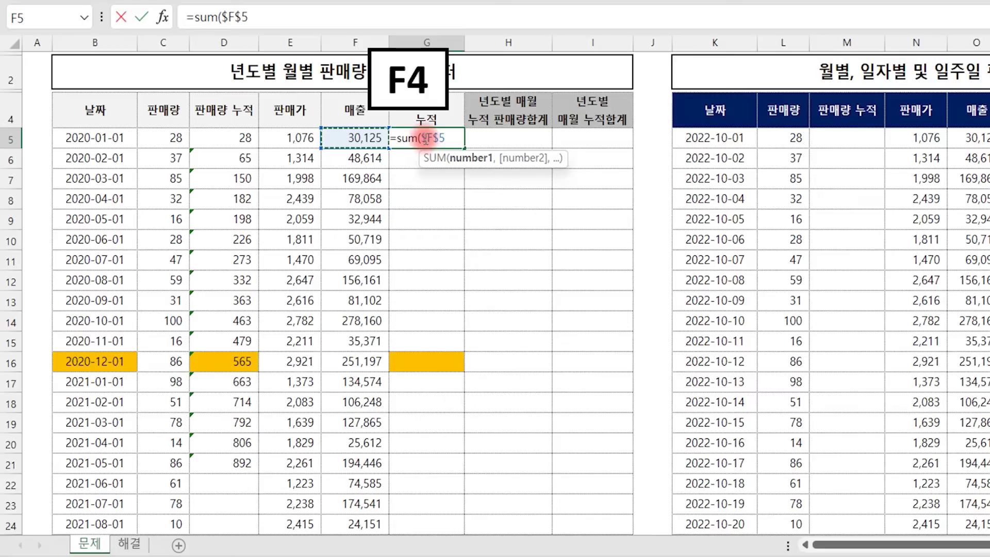
key(F2)
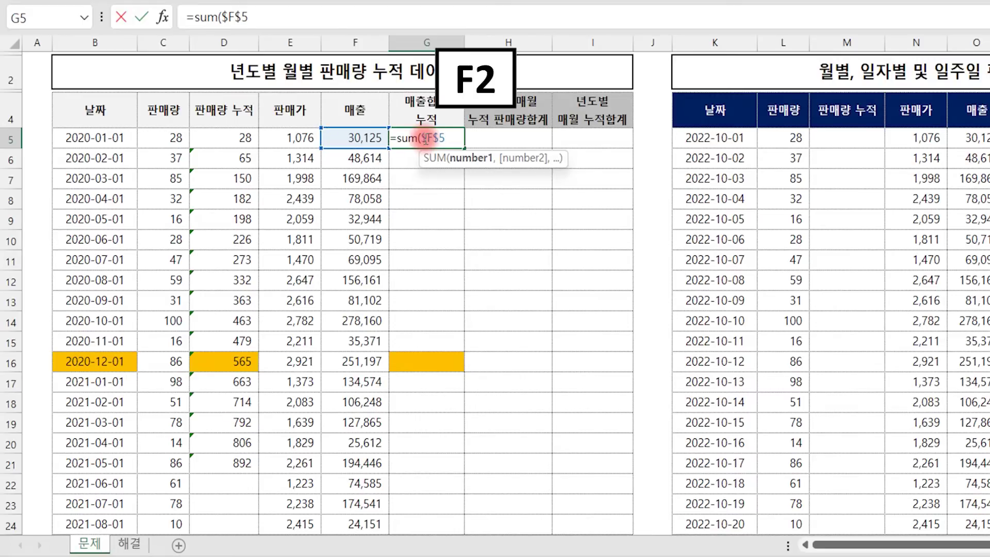
text(:)
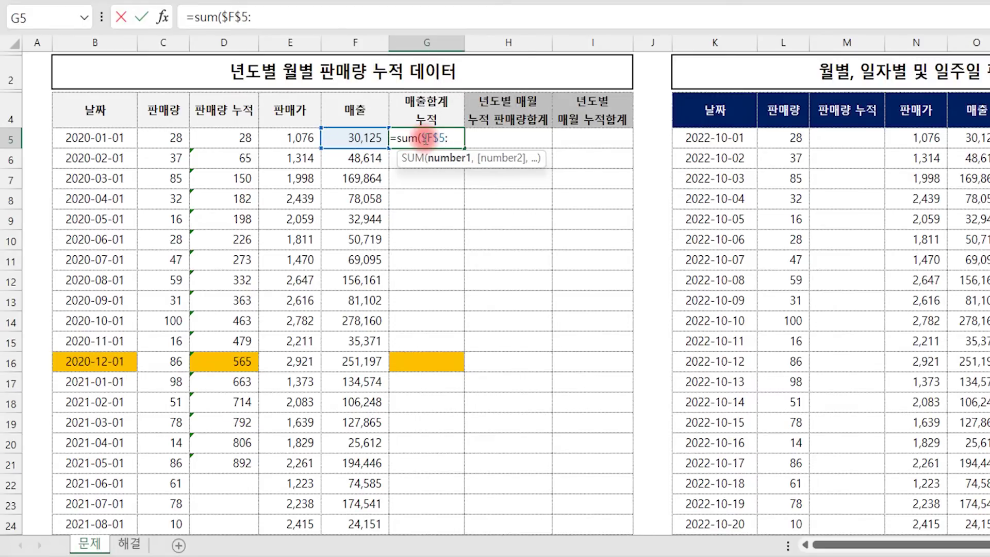
click(361, 143)
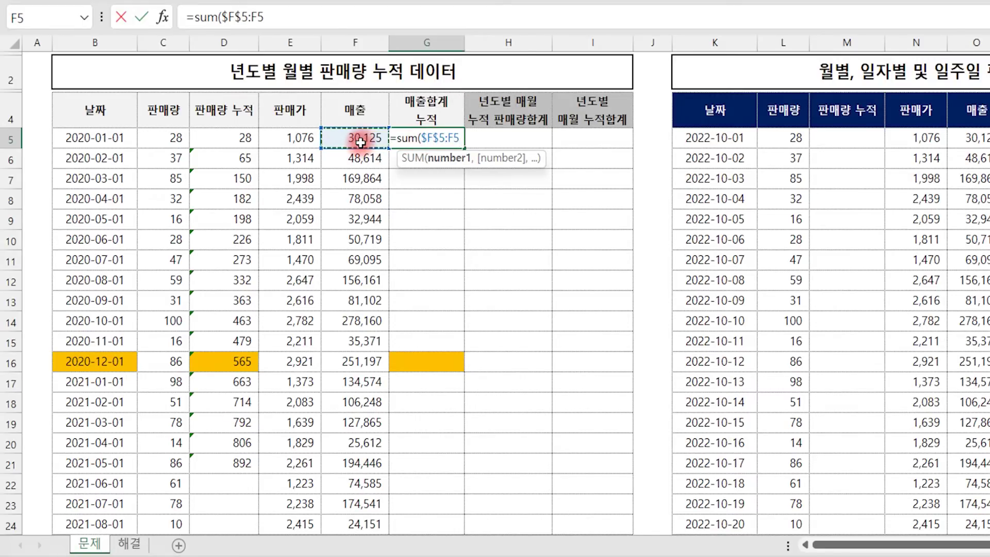
key(Return)
Fill the 매출합계 누적 formula from G5 down to G21 without formatting, and check it around the 2020–2021 year change
click(422, 141)
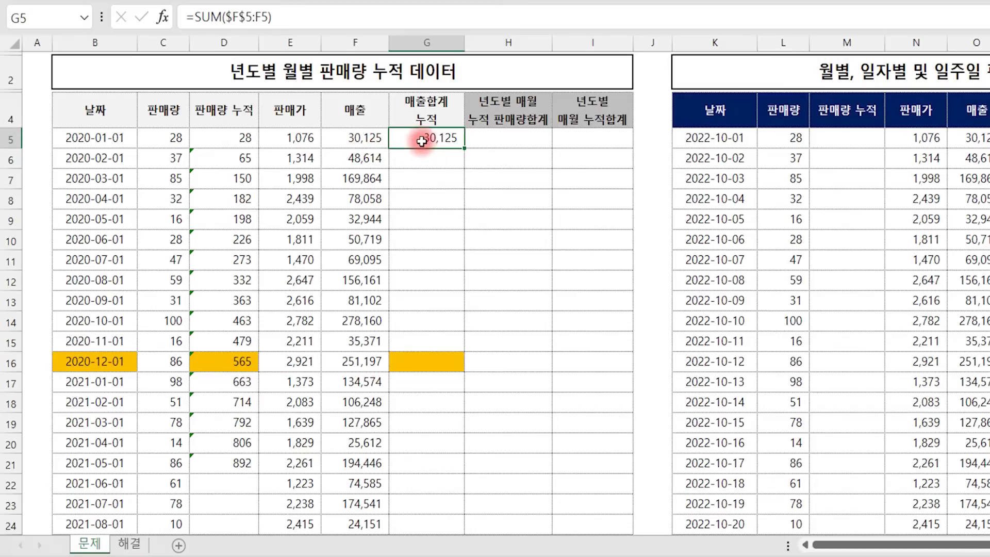
drag(465, 148, 428, 464)
click(474, 482)
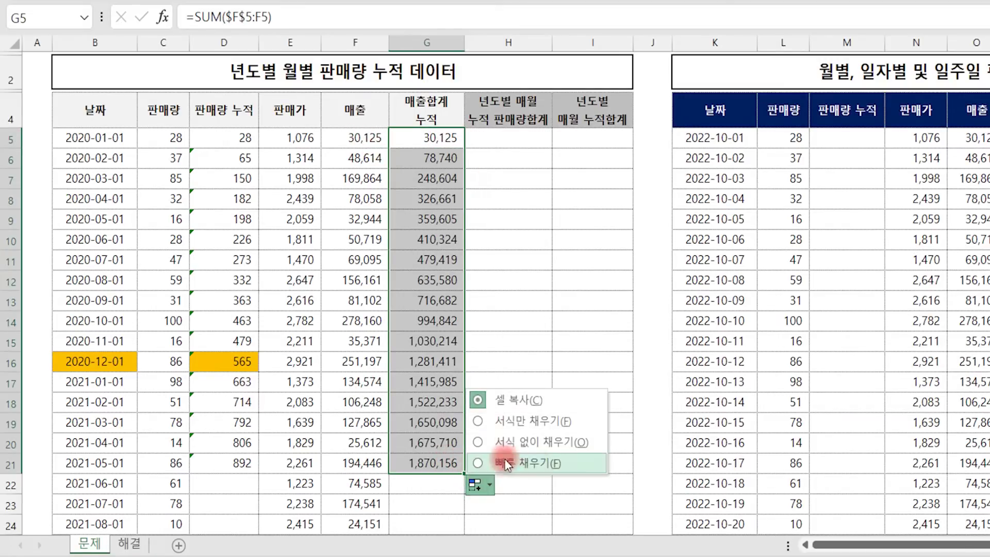
click(522, 440)
click(433, 383)
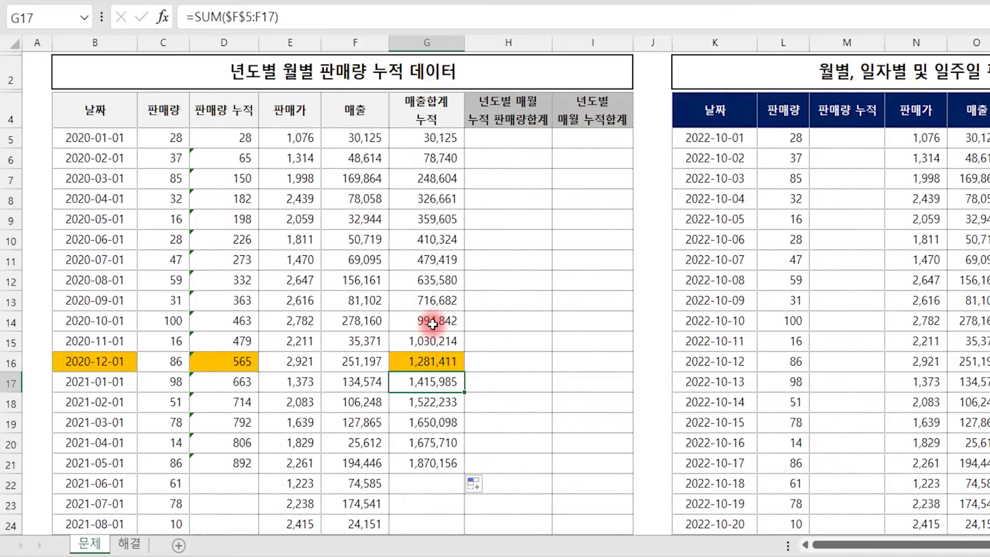
click(433, 320)
click(433, 361)
click(433, 379)
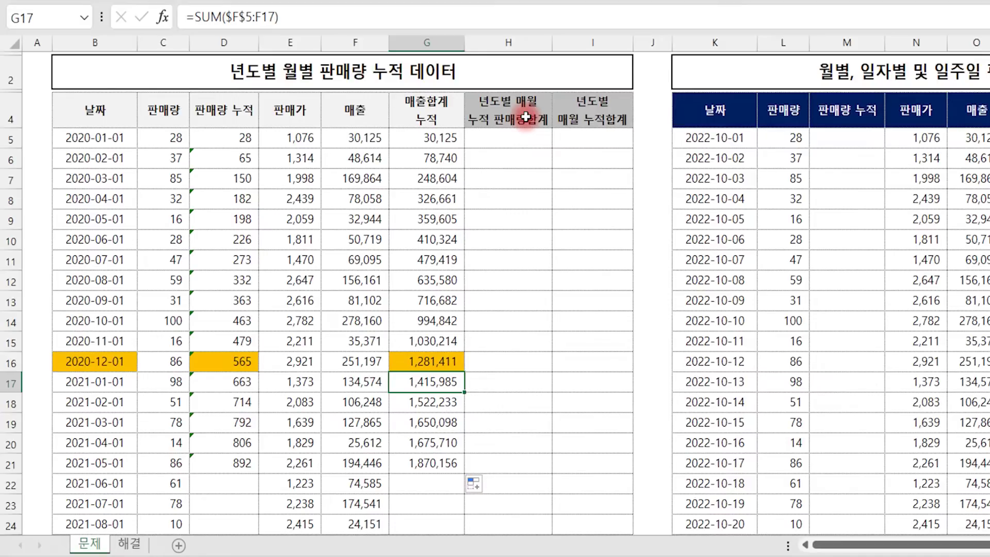
Begin the 년도별 매월 누적 판매량합계 formula in H5 as =SUM(OFFSET(C5,0,0,-, with a negative height argument
click(513, 138)
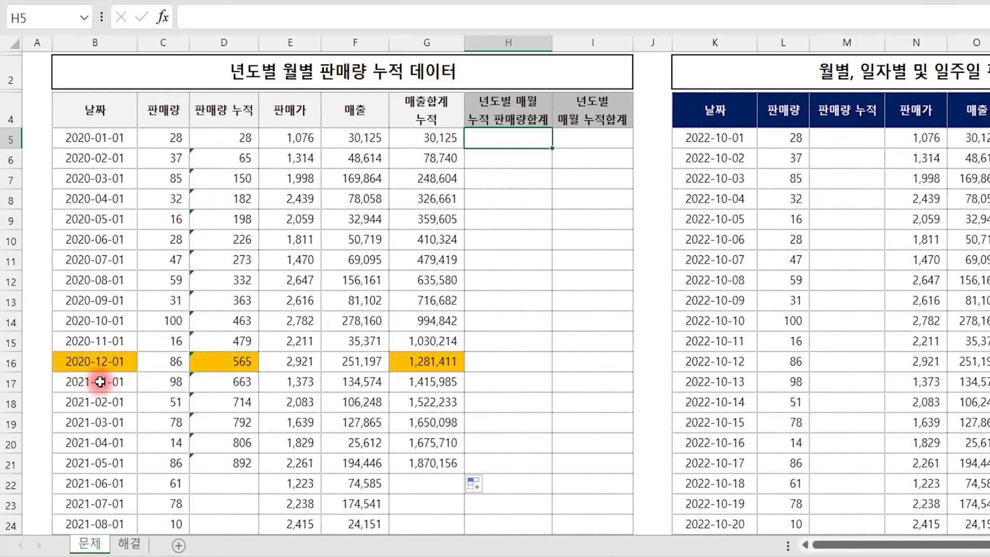
key(F2)
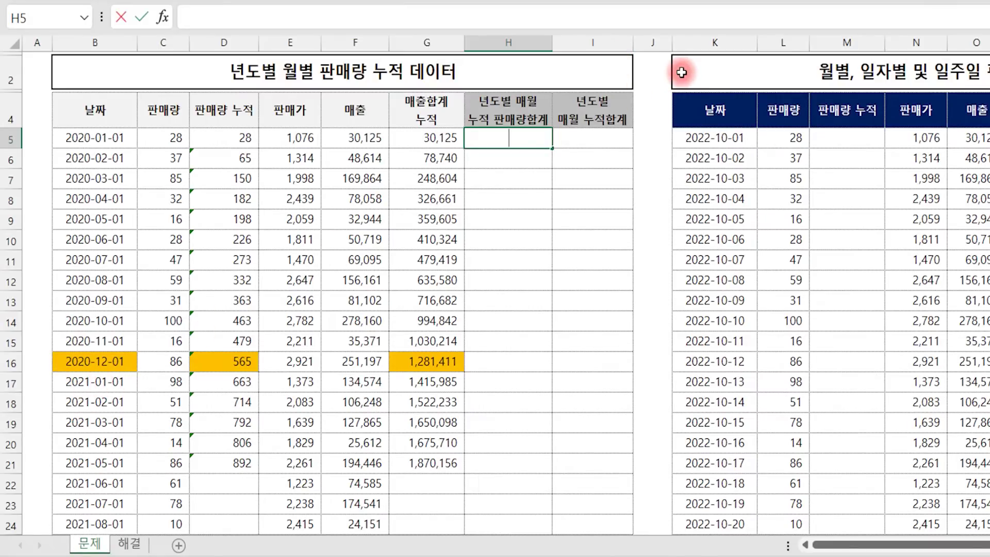
text(=sum()
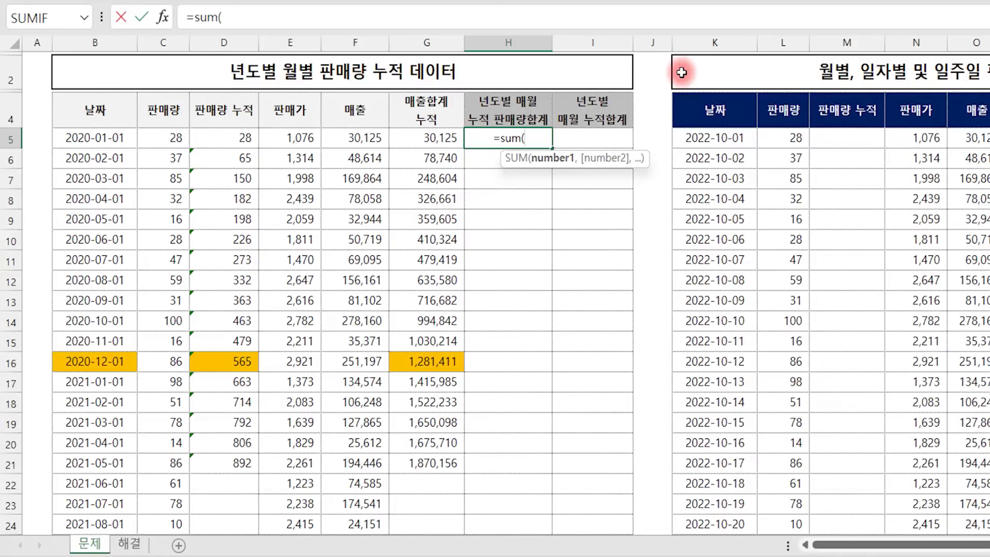
text(offset()
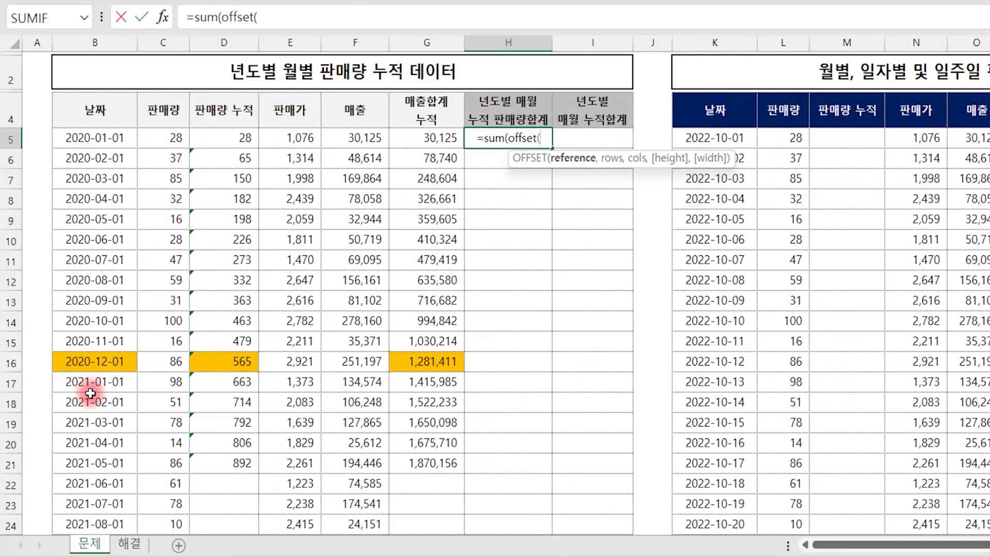
click(177, 142)
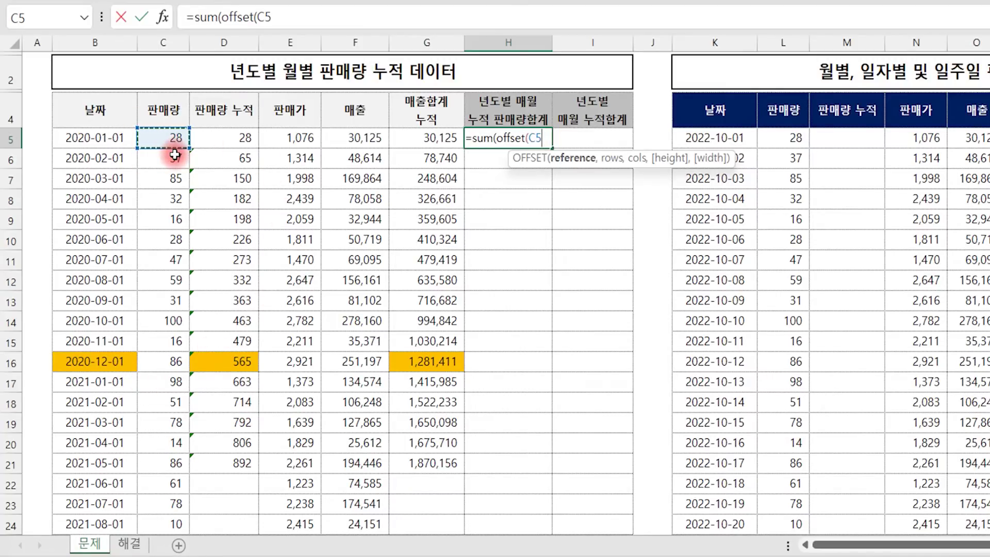
text(,)
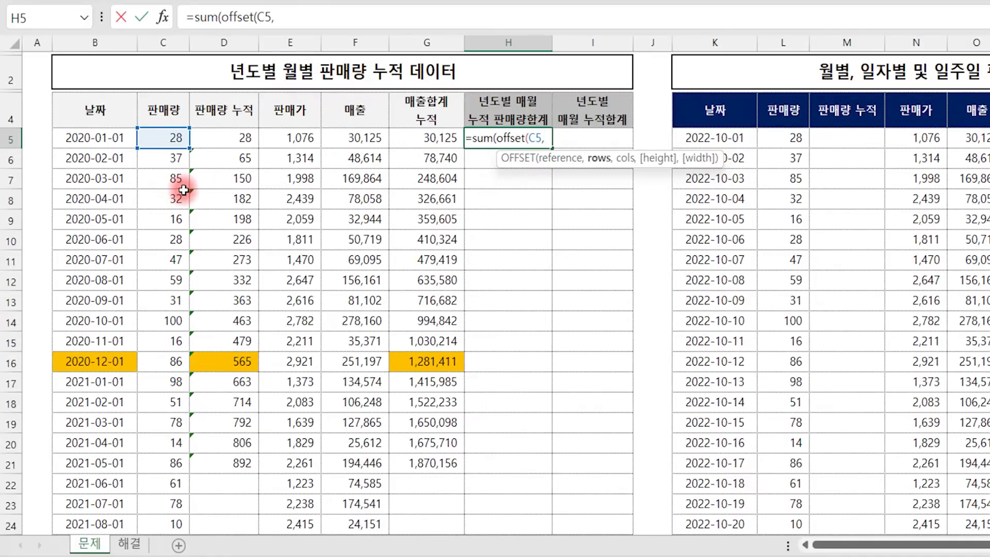
text(,0,-)
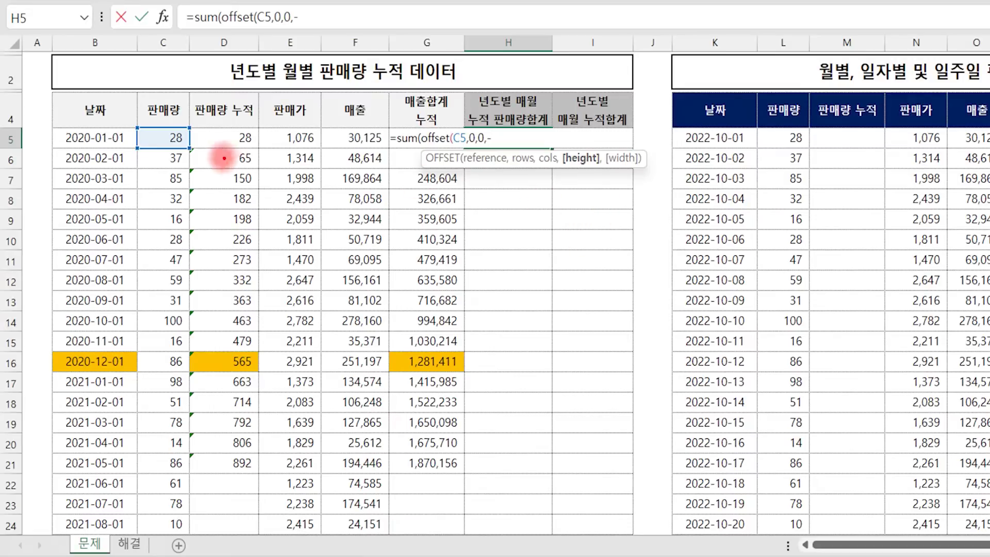
drag(202, 130, 198, 211)
drag(139, 126, 190, 219)
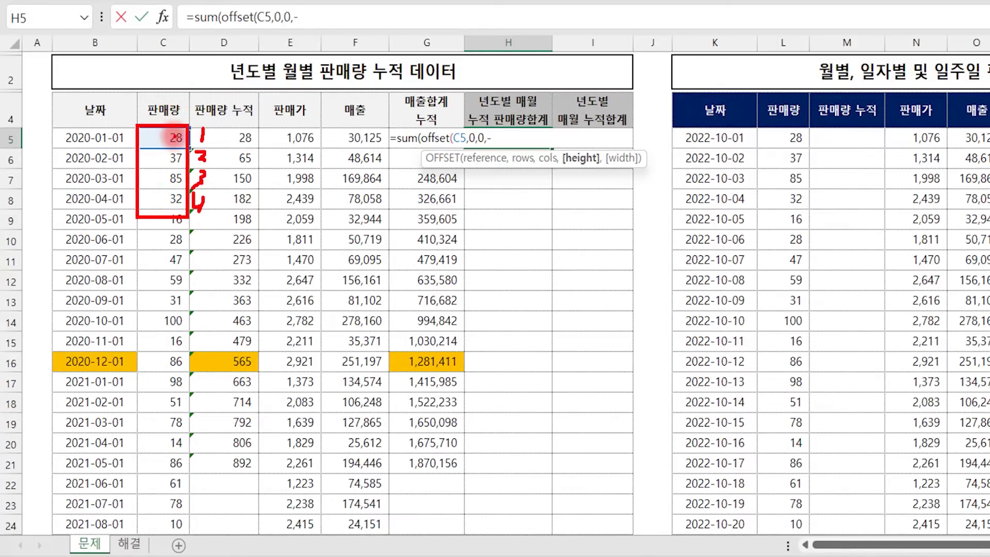
key(Escape)
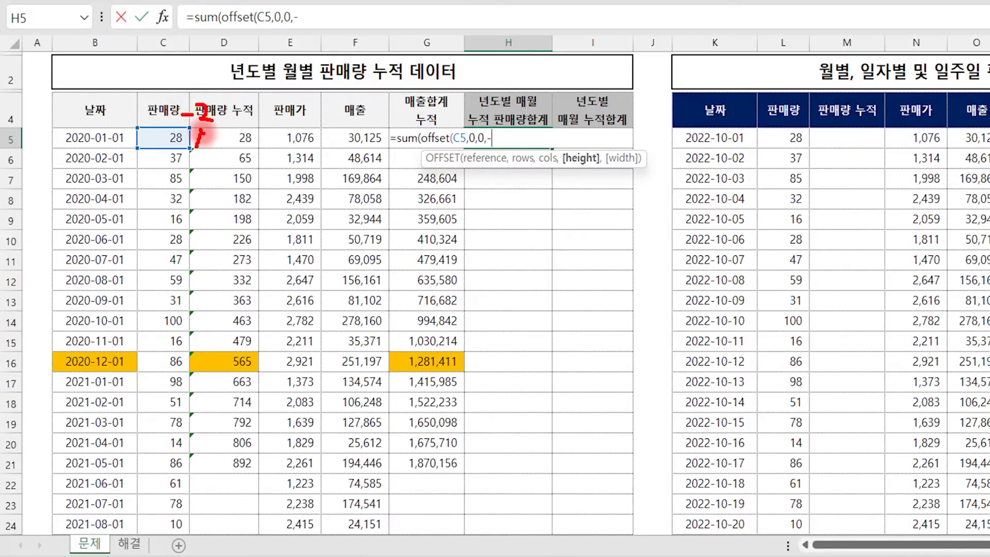
drag(204, 157, 203, 203)
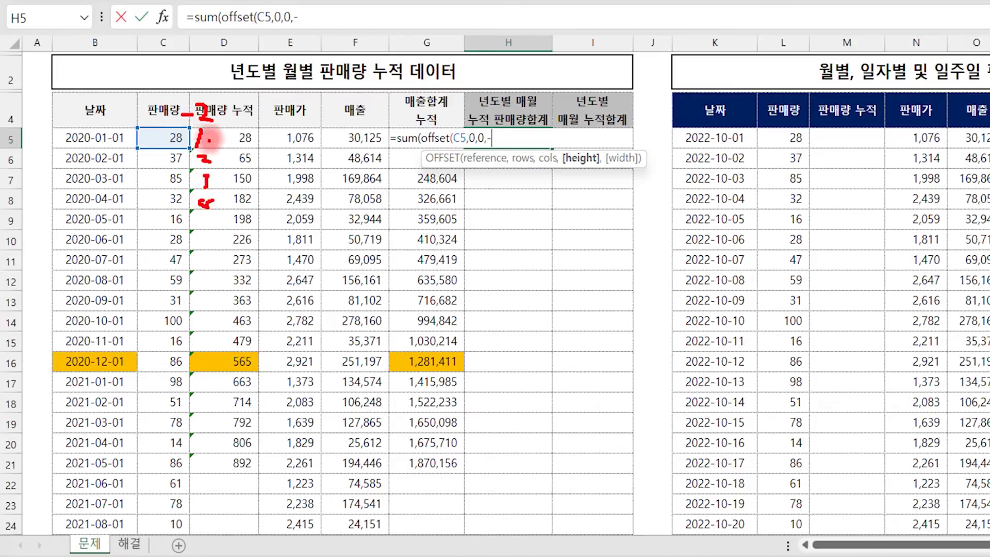
mouse_move(227, 133)
mouse_down()
mouse_move(225, 152)
mouse_move(243, 145)
mouse_move(260, 154)
mouse_up()
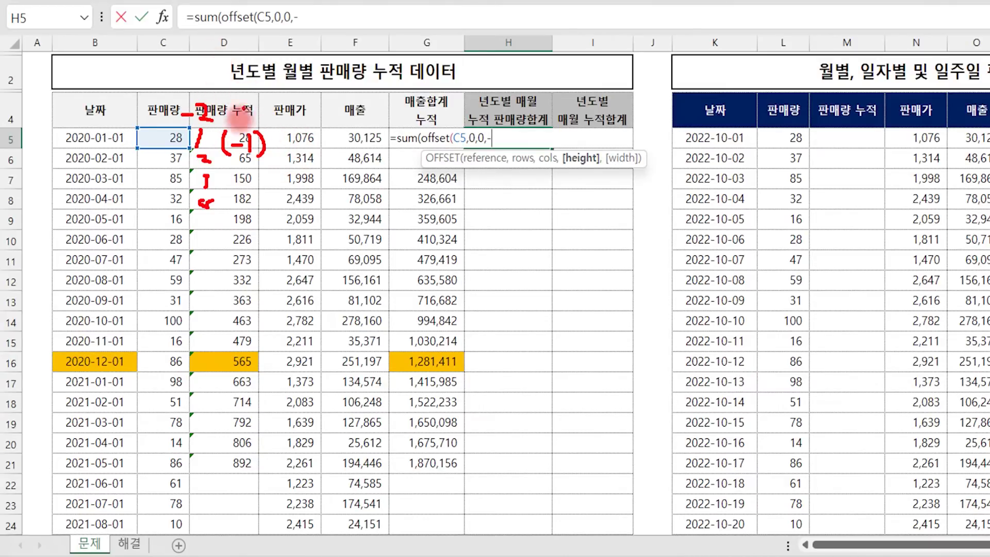
mouse_move(177, 67)
mouse_down()
mouse_move(196, 68)
mouse_move(212, 51)
mouse_up()
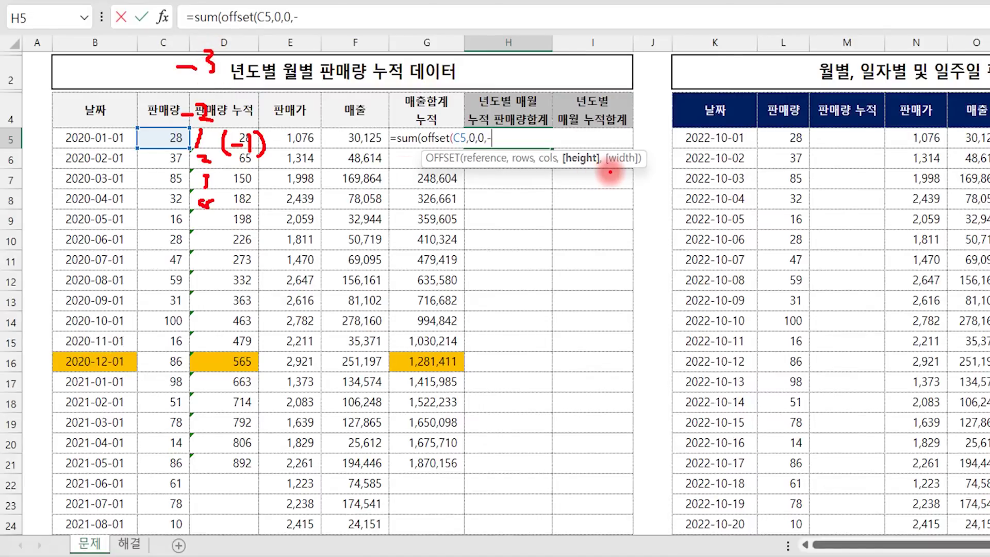
drag(606, 172, 638, 172)
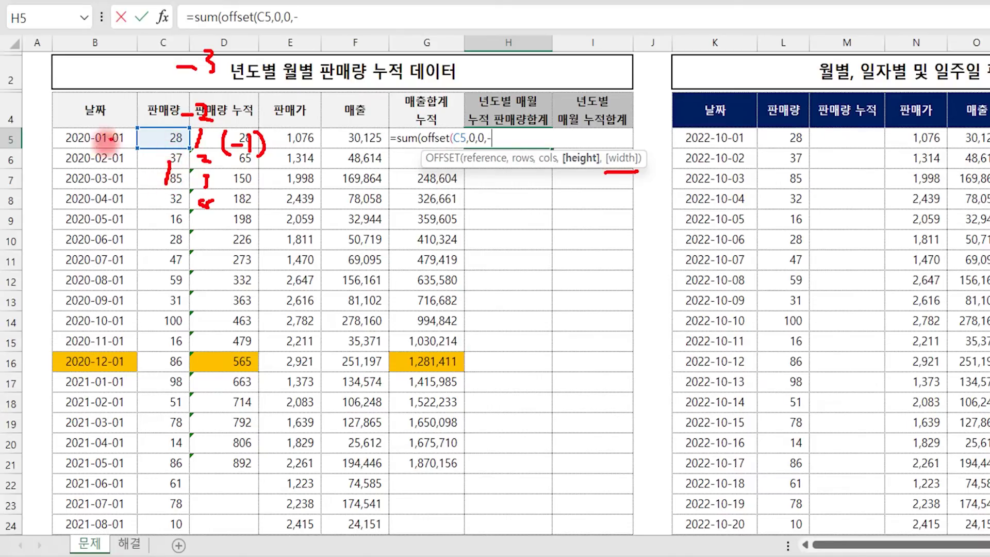
drag(88, 176, 122, 184)
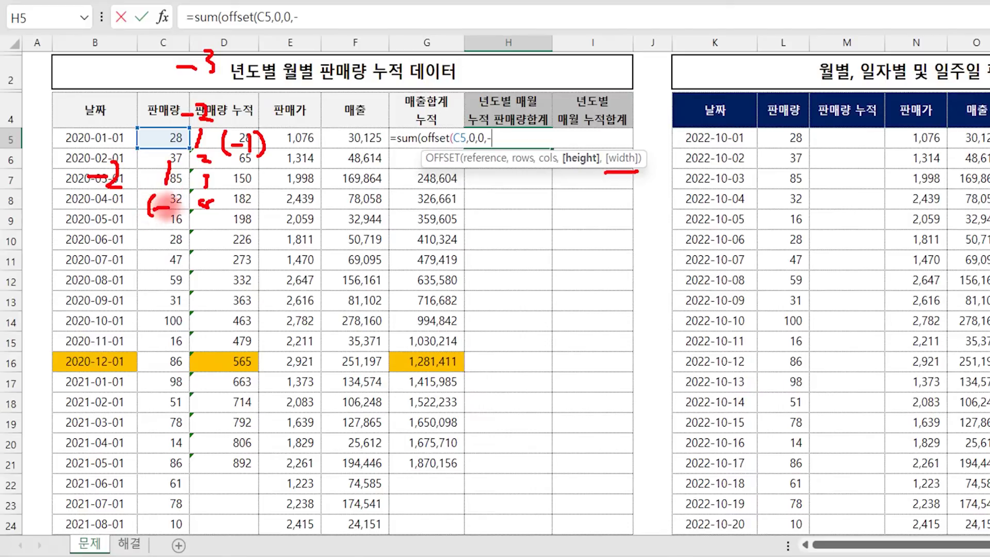
drag(178, 192, 177, 213)
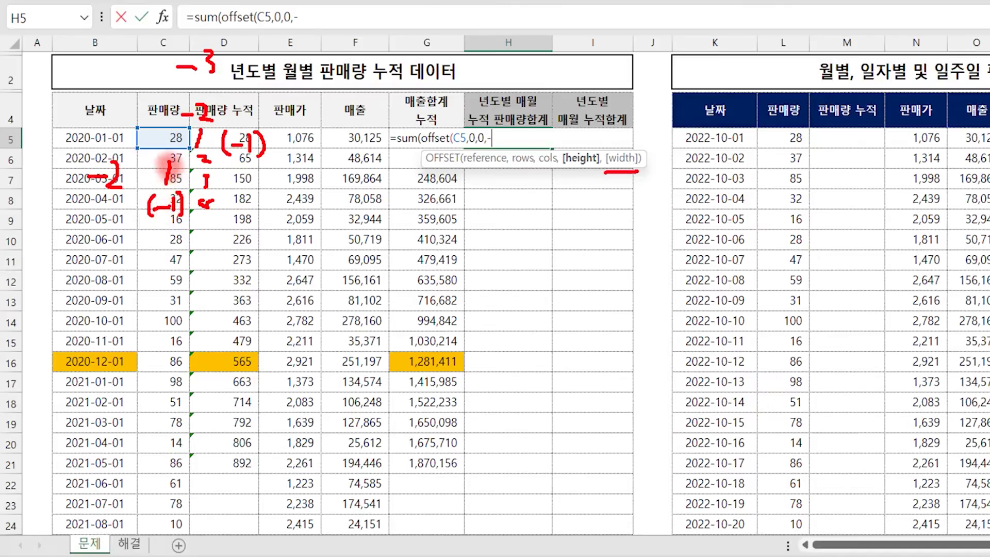
mouse_move(173, 226)
mouse_down()
mouse_move(163, 153)
mouse_move(175, 227)
mouse_up()
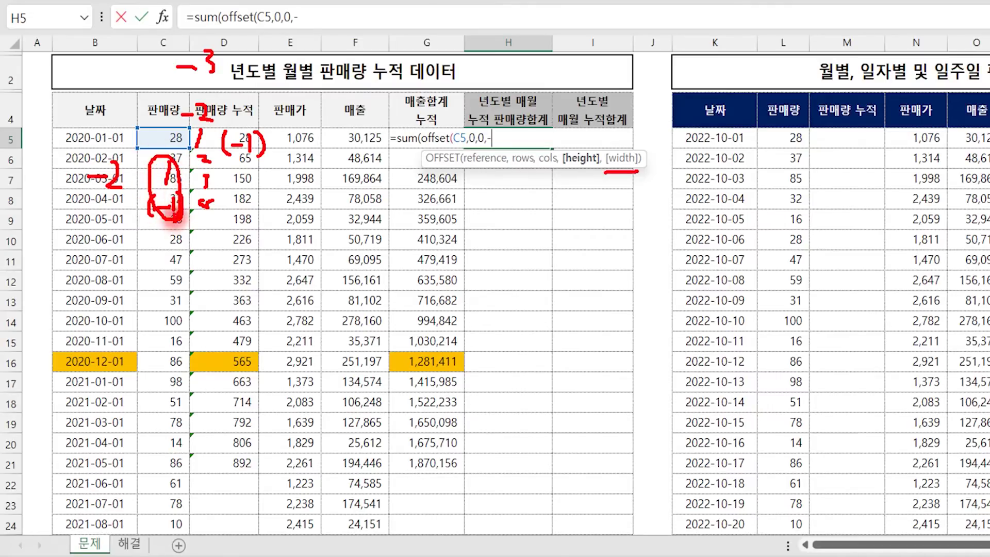
mouse_move(181, 151)
mouse_down()
mouse_move(229, 162)
mouse_move(271, 135)
mouse_move(227, 107)
mouse_move(199, 116)
mouse_move(200, 138)
mouse_up()
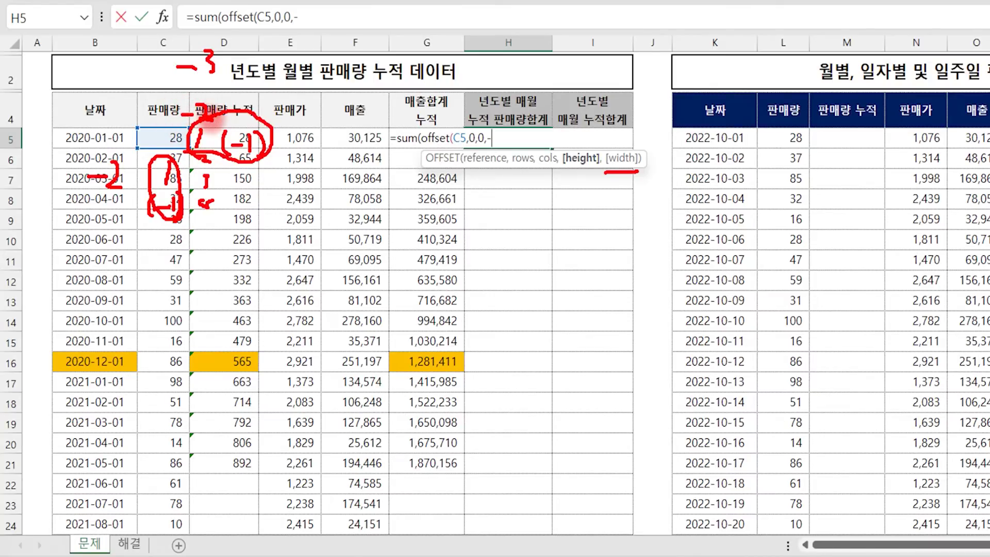
key(Escape)
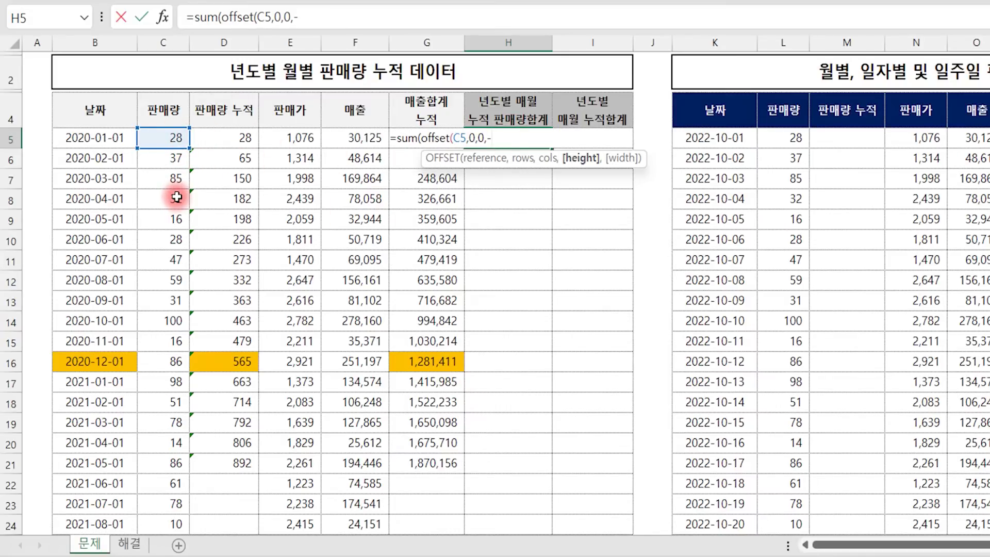
Complete the H5 formula with MONTH(B5) as the OFFSET height, making it =SUM(OFFSET(C5,0,0,-MONTH(B5)))
text(month)
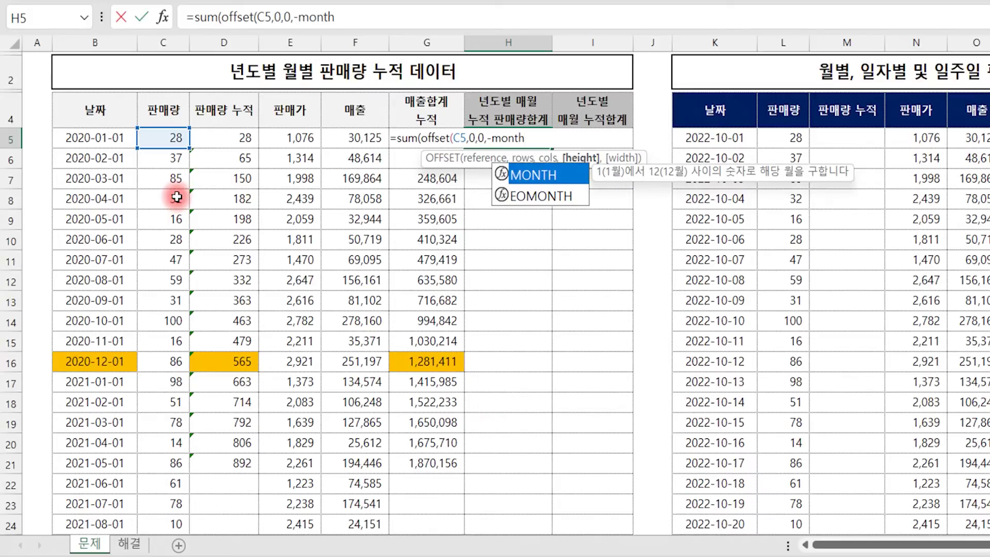
text(()
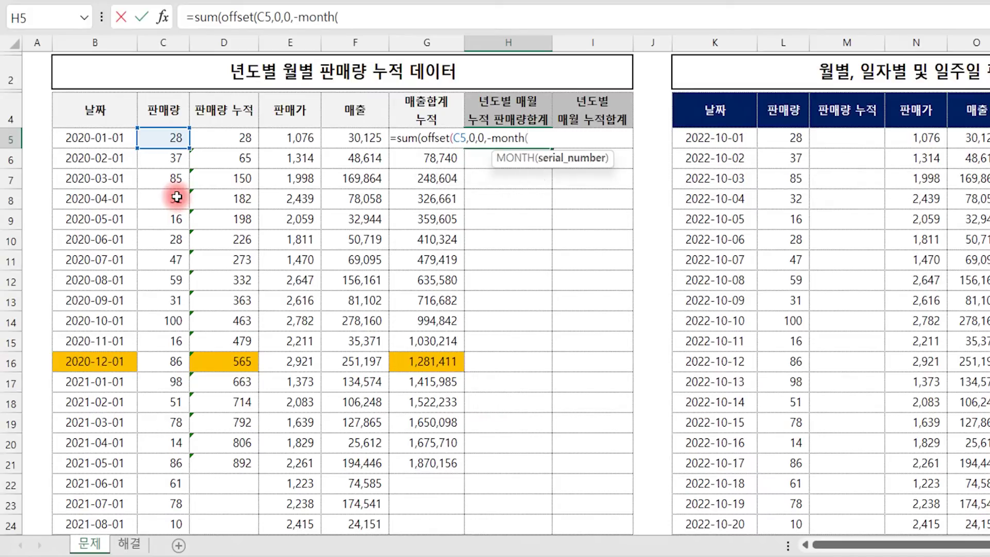
click(93, 138)
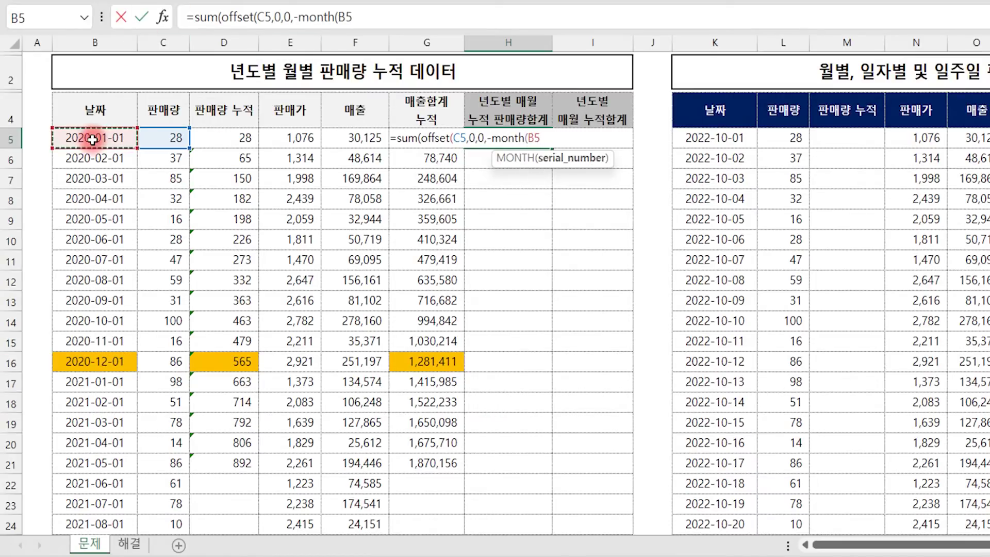
click(99, 149)
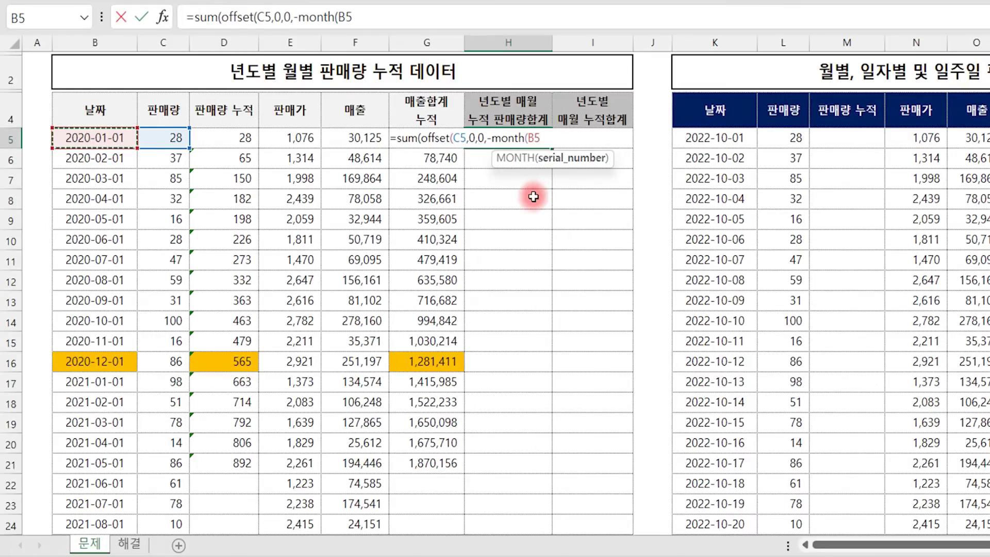
text())
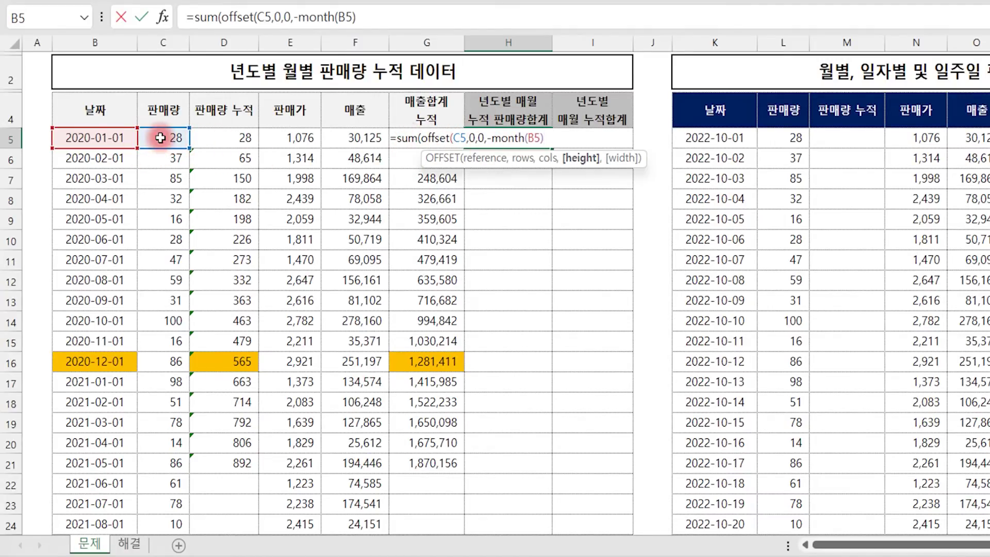
text())
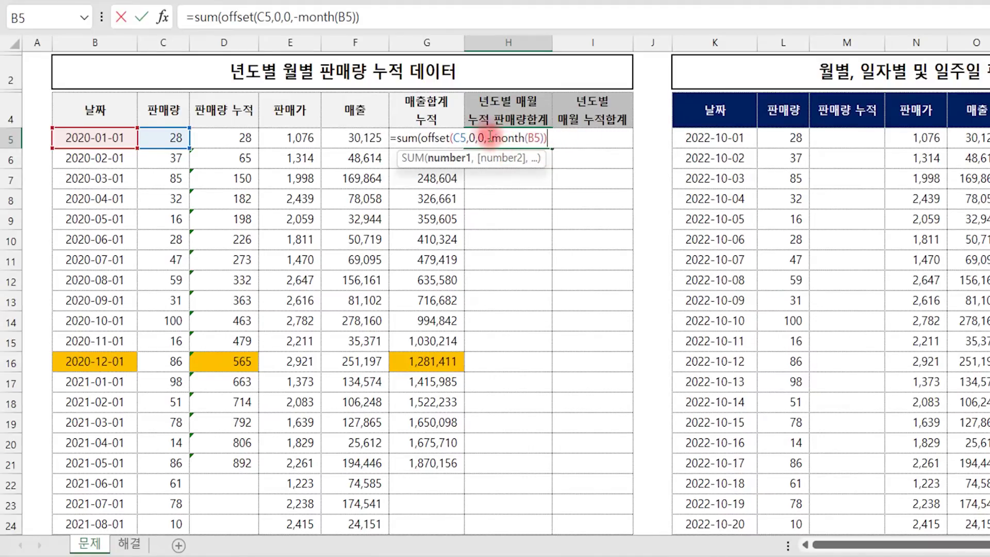
key(Return)
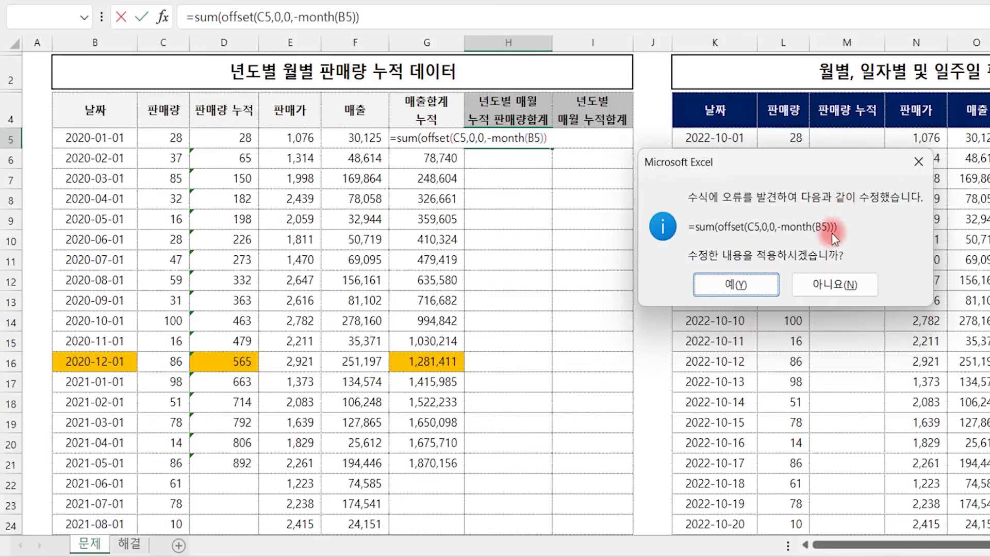
click(834, 284)
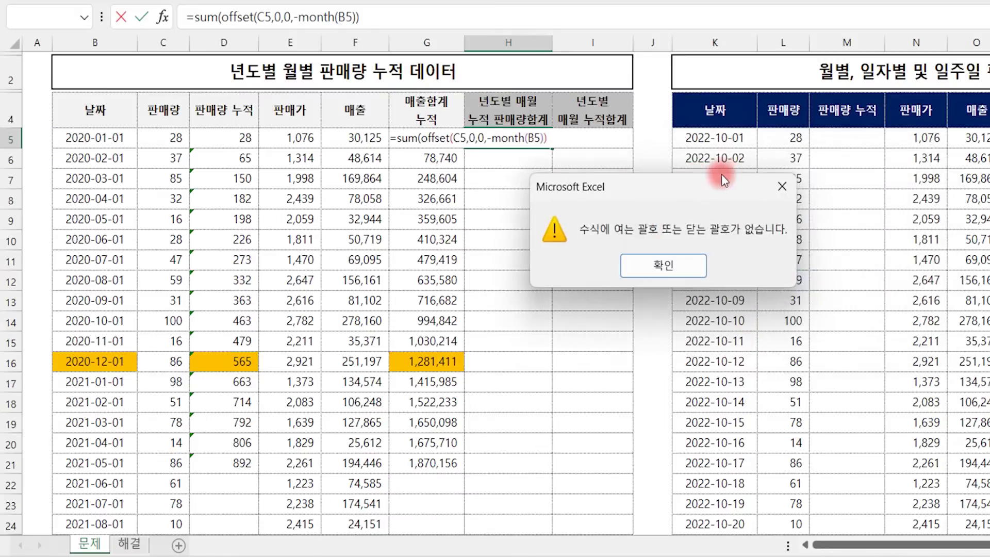
click(663, 277)
click(604, 137)
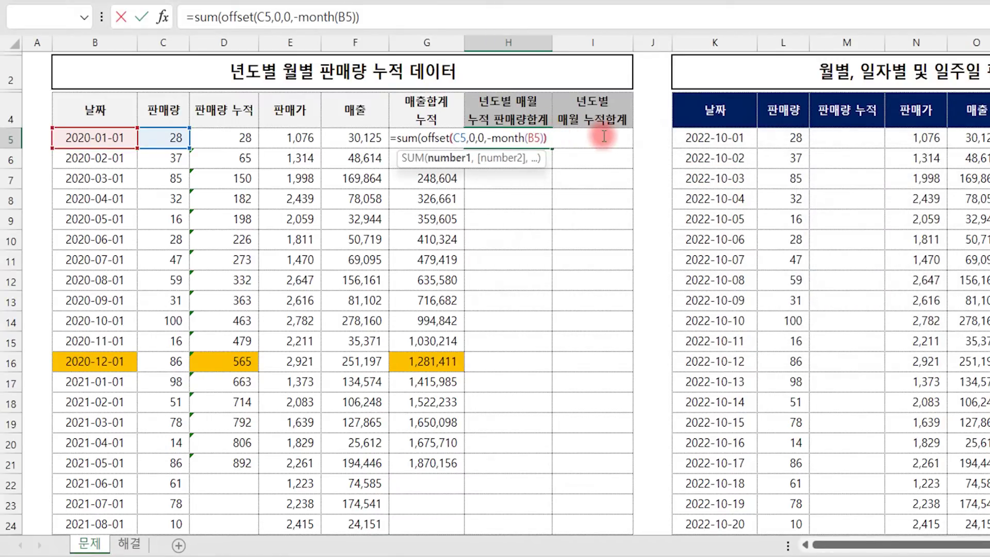
key(Return)
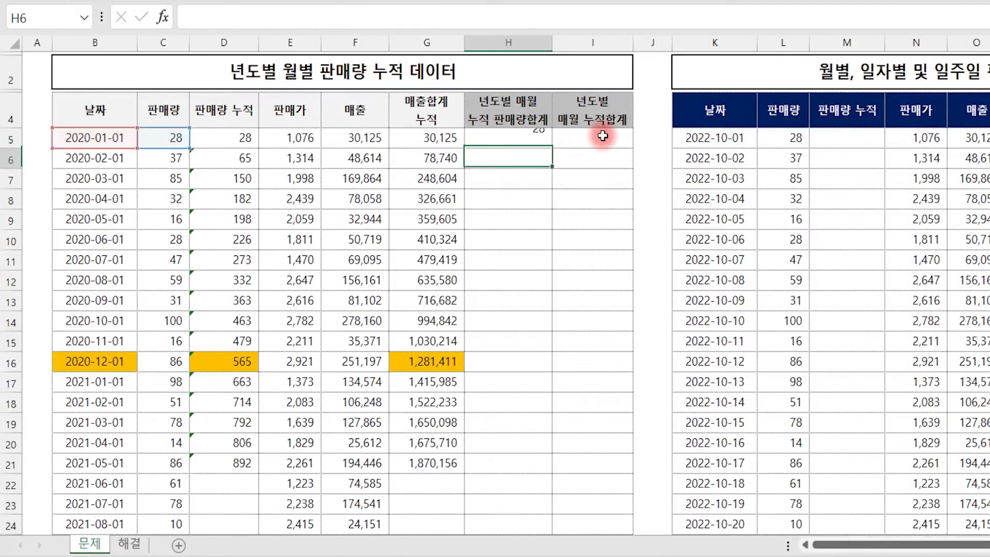
Fill the 년도별 매월 누적 판매량합계 formula from H5 down to H7, and compare it with the 판매량 누적 cells D5 to D7
click(487, 143)
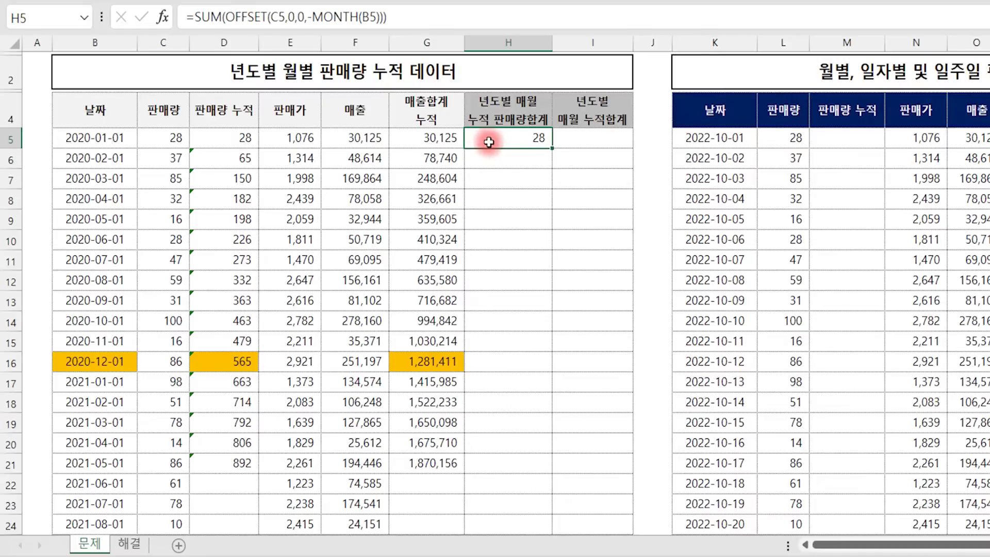
drag(555, 153, 551, 187)
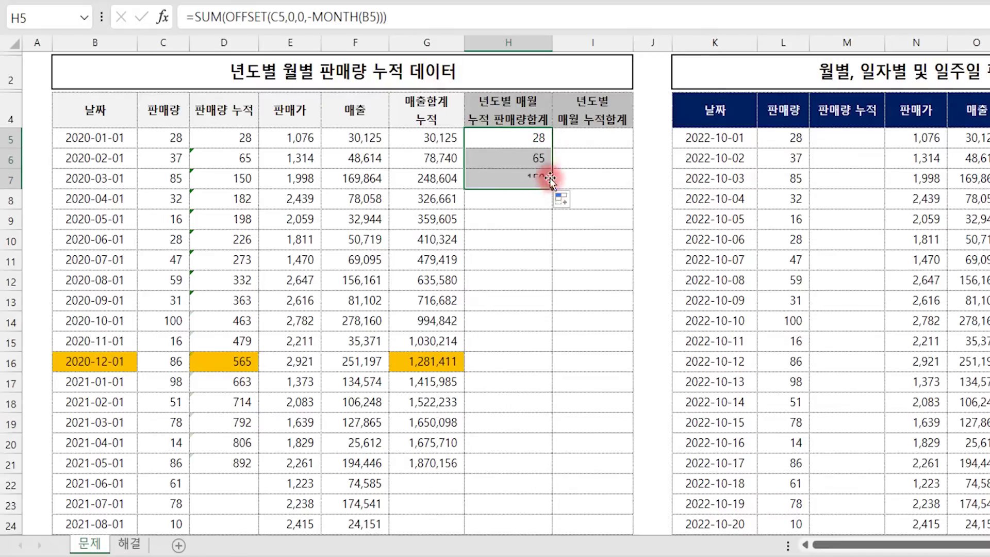
drag(226, 139, 223, 180)
drag(531, 137, 527, 177)
Inspect the H6 formula to see which 판매량 and date cells its OFFSET and MONTH arguments reference
click(524, 158)
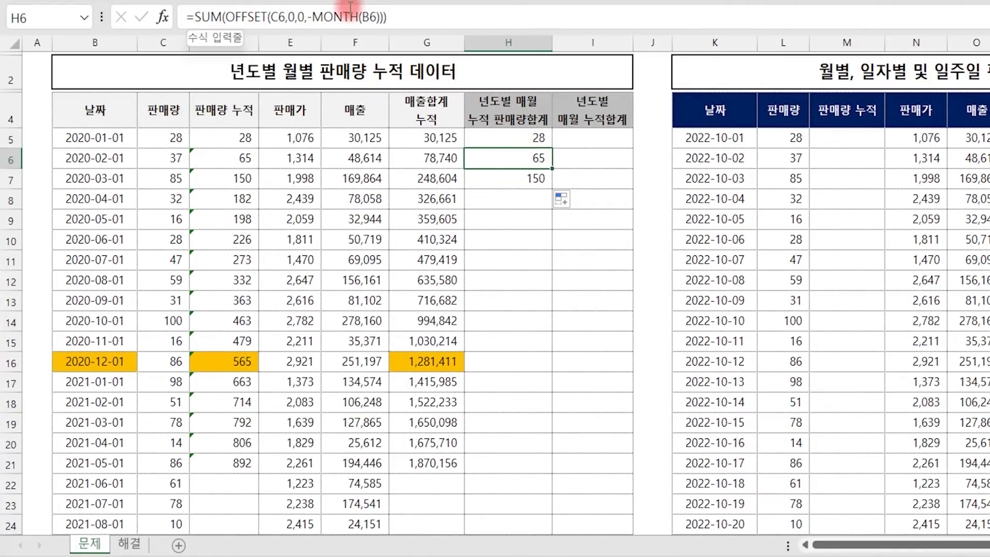
double_click(520, 157)
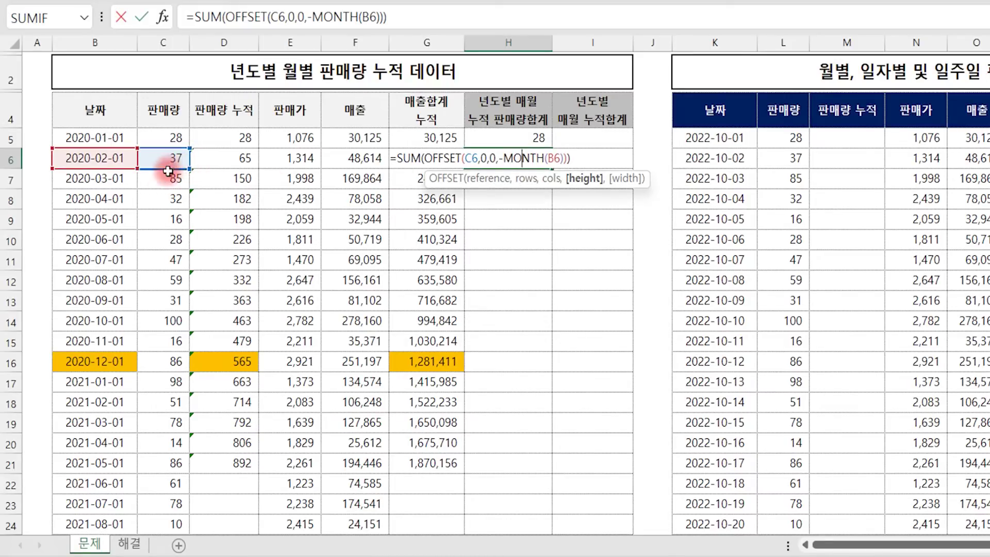
click(514, 160)
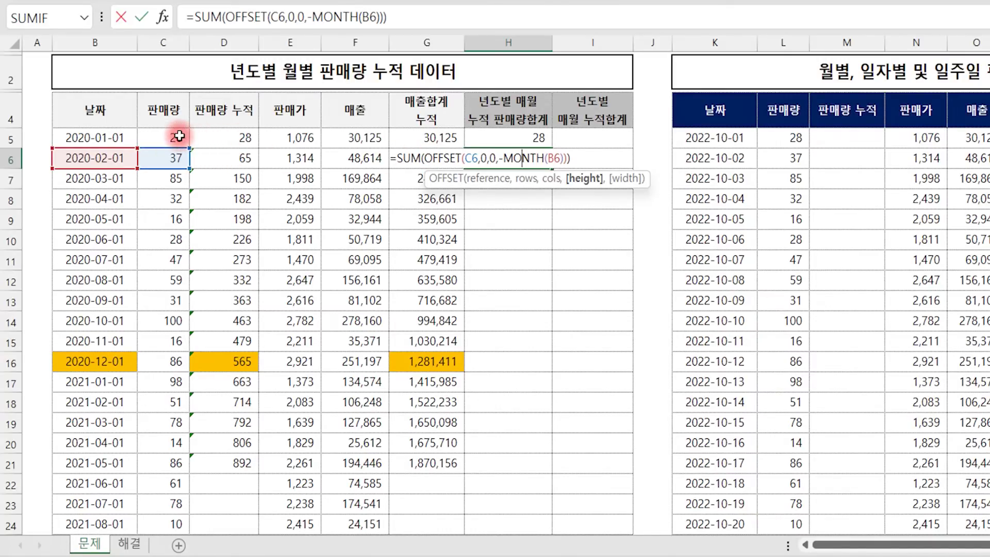
key(Escape)
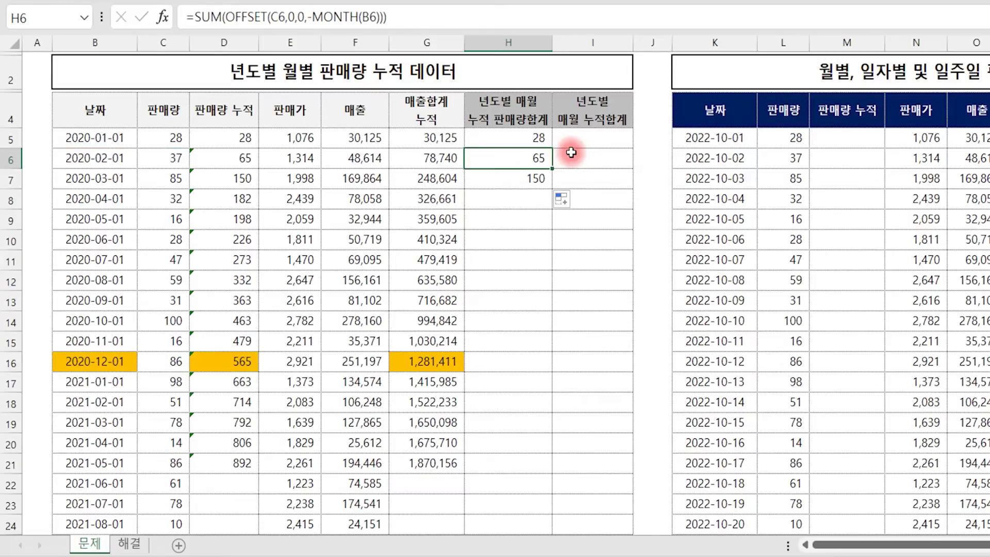
Evaluate the OFFSET part of the H6 formula in place to see the values being summed, and restore the original formula
double_click(514, 160)
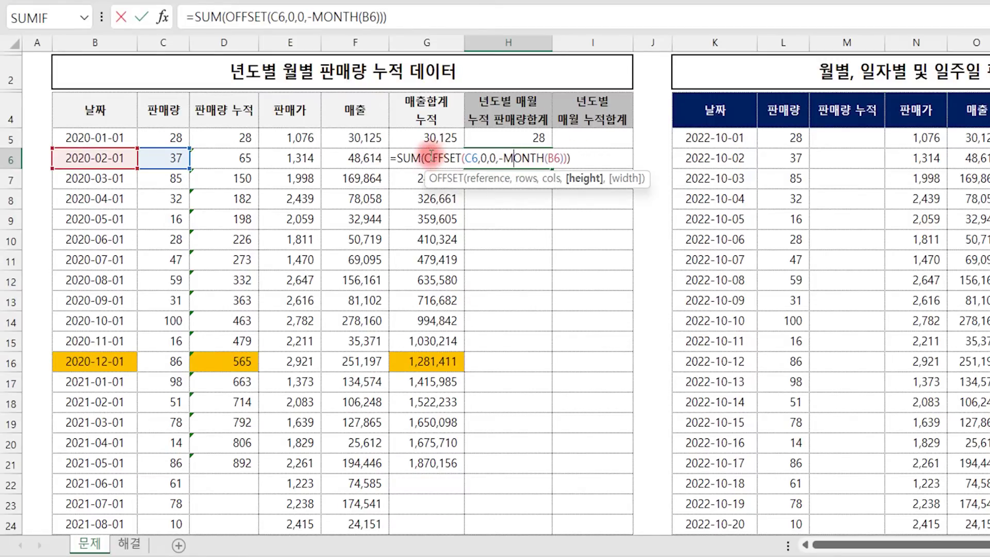
drag(429, 155, 555, 155)
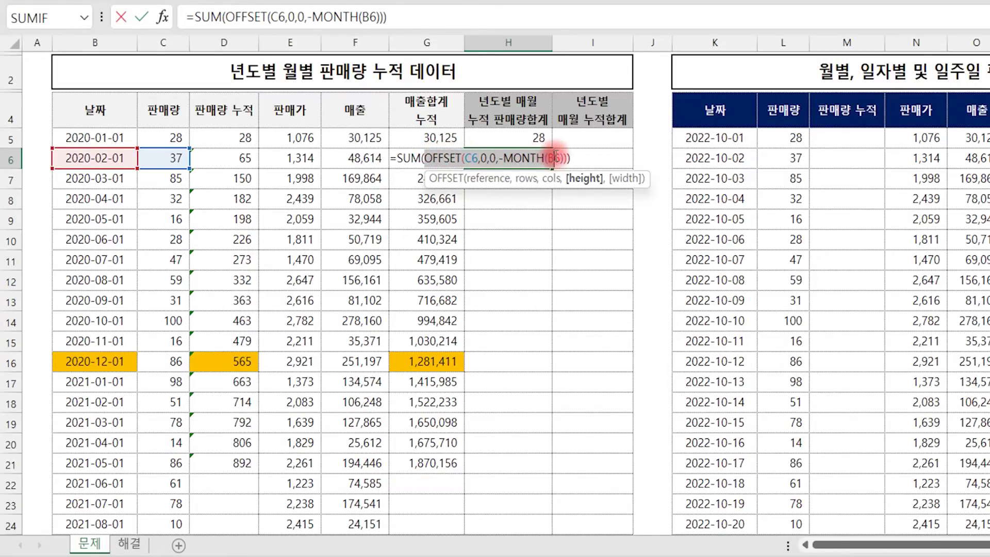
key(F9)
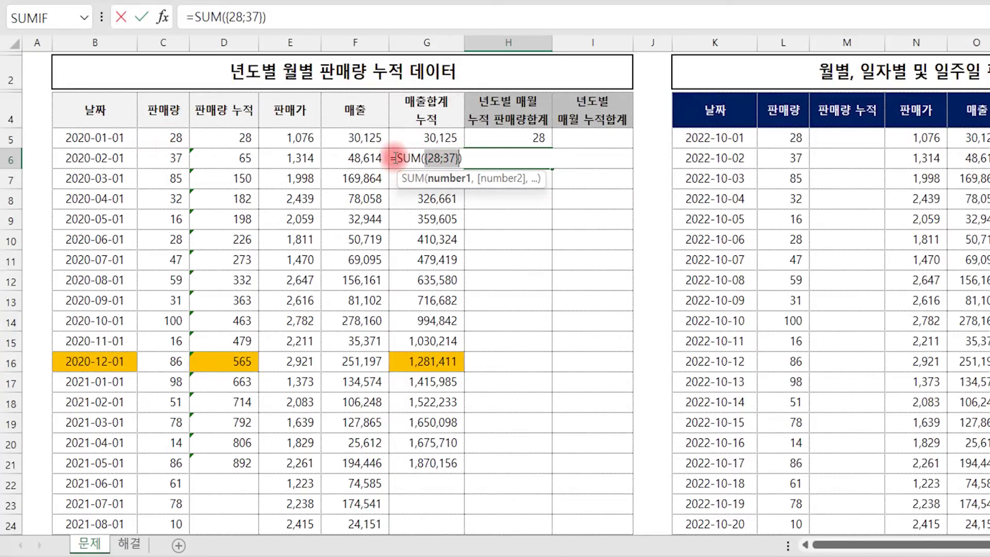
key(ctrl+z)
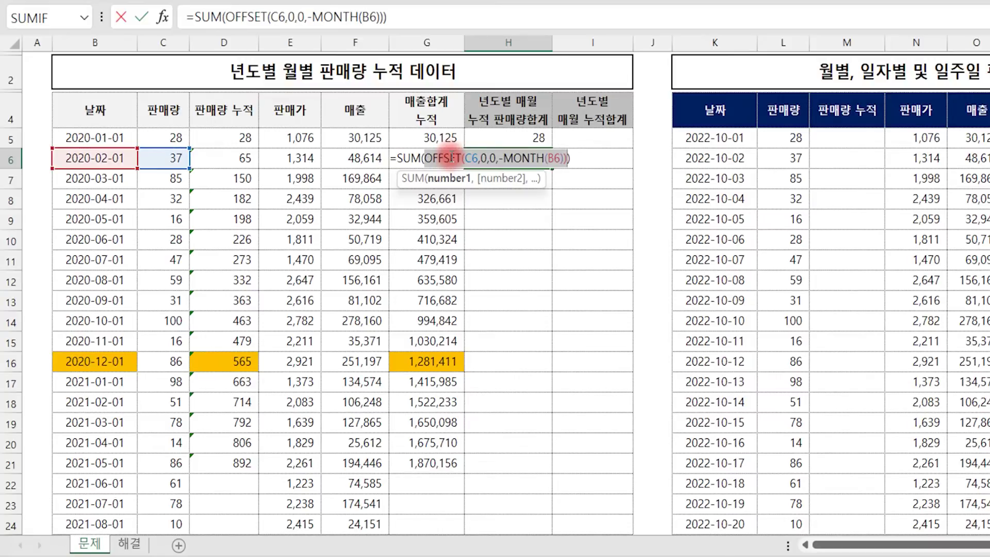
key(Return)
Check the references in the H7 formula and fill it down to H18
double_click(536, 179)
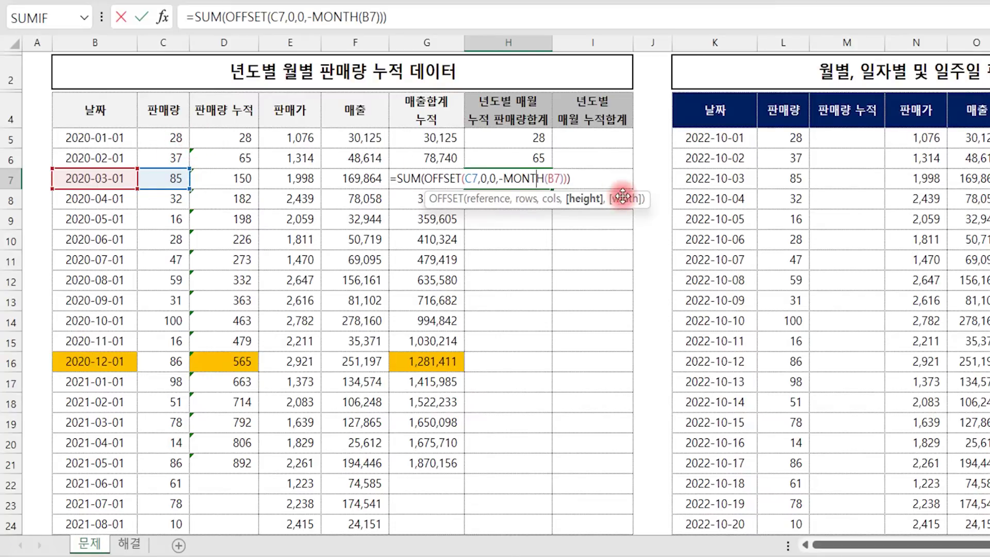
key(ctrl+Return)
drag(550, 189, 537, 405)
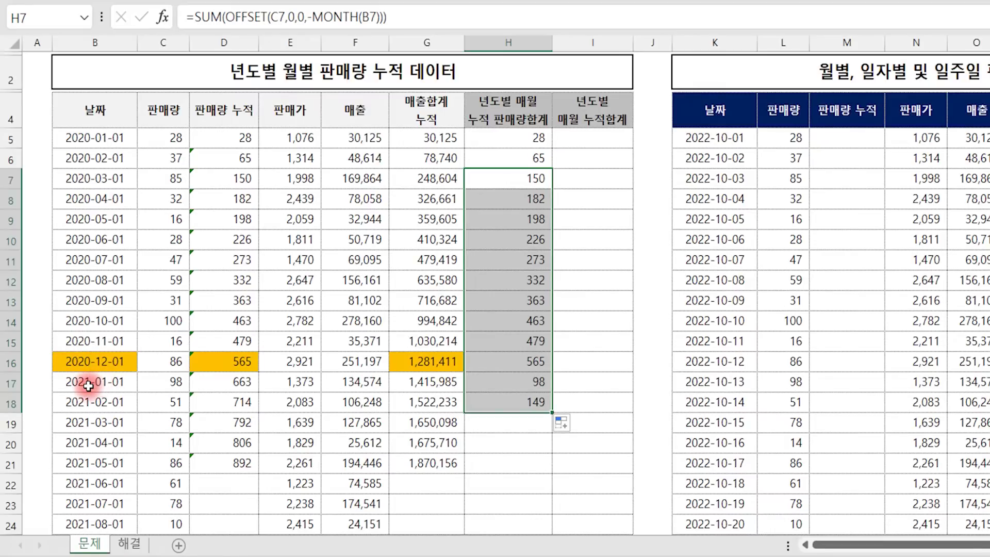
Check the year change at H16 and H17, comparing H17 and its formula references with the 2021-01-01 판매량 in C17
click(518, 360)
click(522, 384)
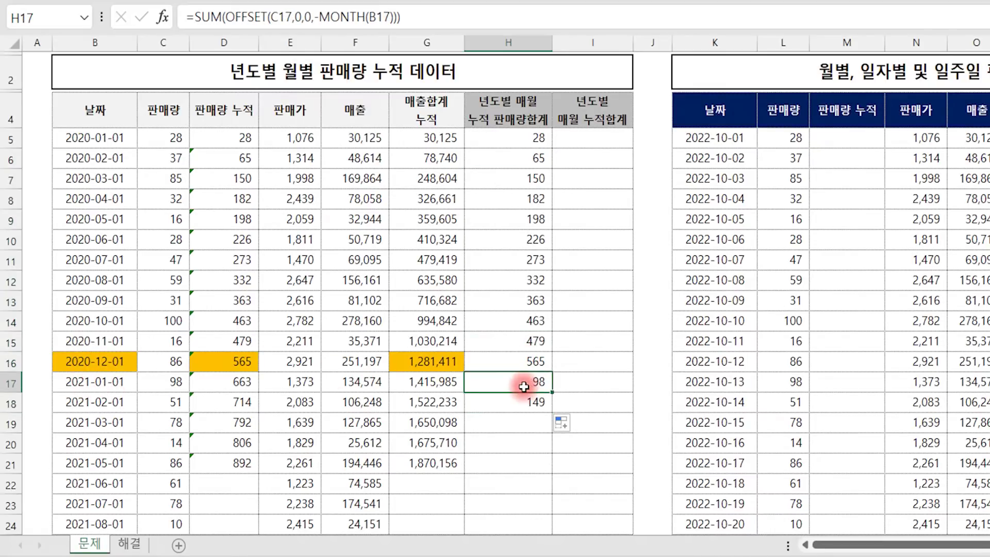
click(178, 385)
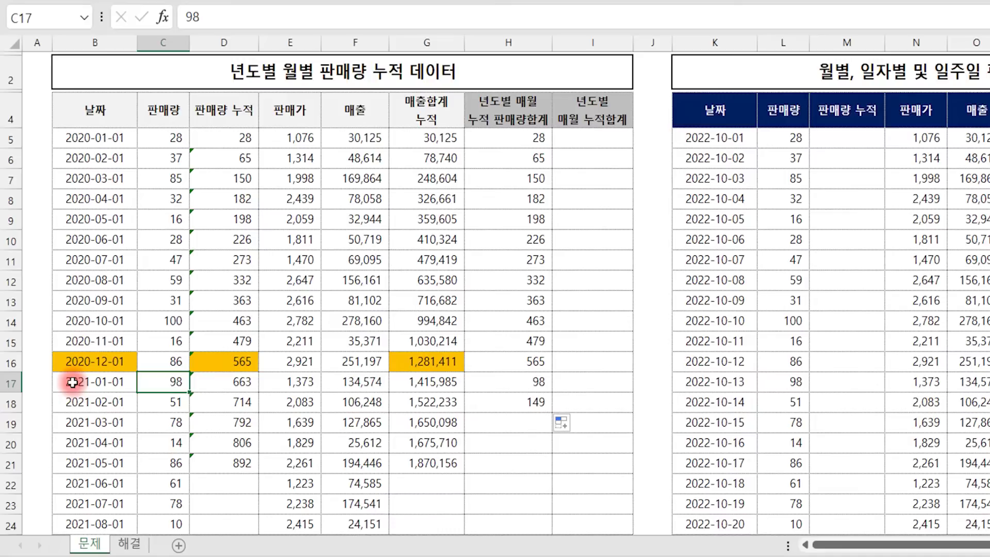
click(523, 382)
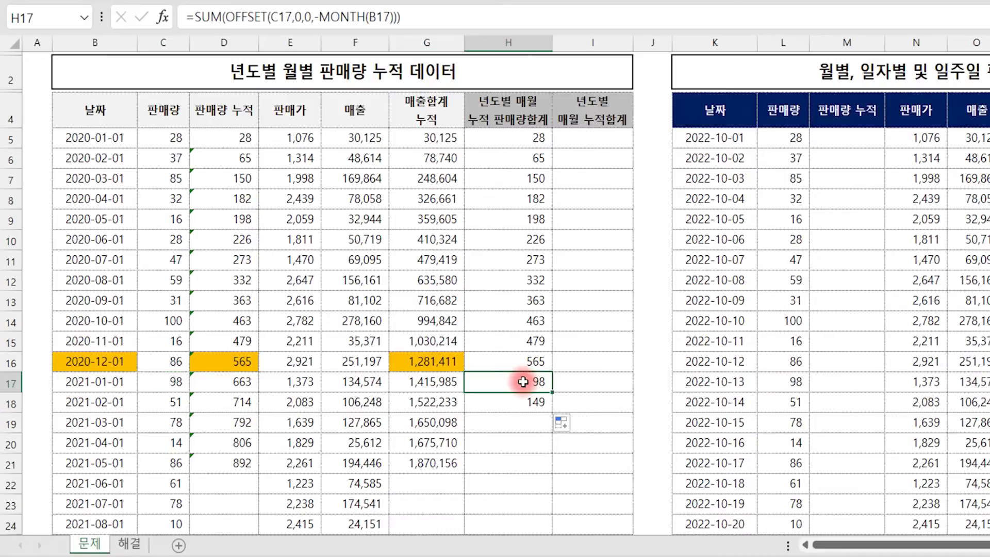
double_click(523, 382)
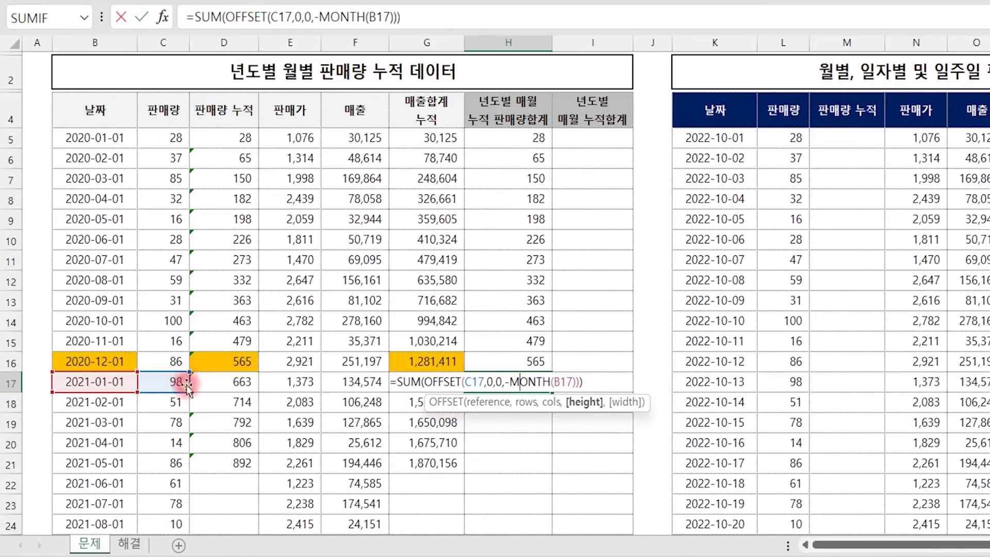
click(511, 379)
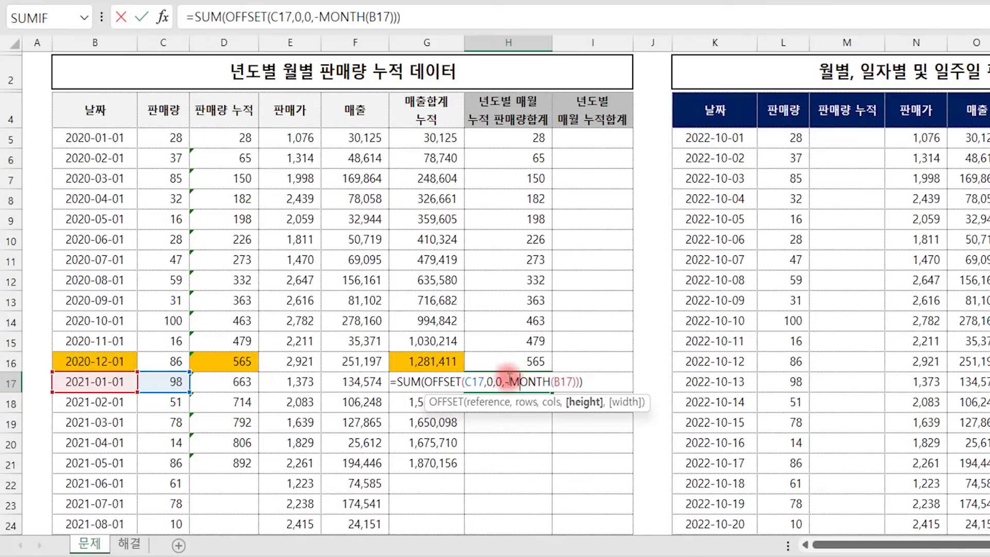
key(ctrl+Return)
Fill the 년도별 매월 누적 판매량합계 formula from H17 down to H40, and compare H29 with C29 at the start of 2022
drag(549, 391, 525, 492)
scroll(520, 348, up, 3)
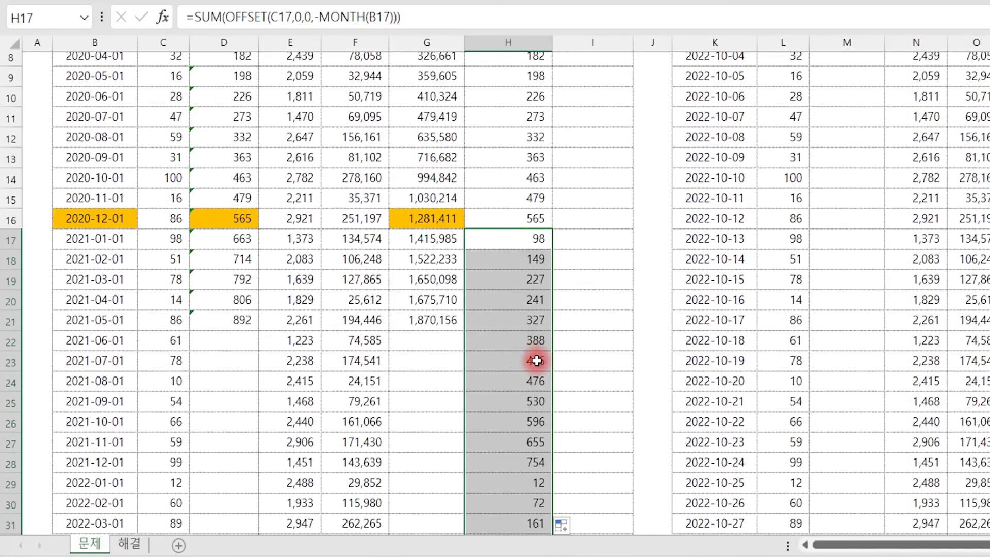
scroll(516, 351, down, 2)
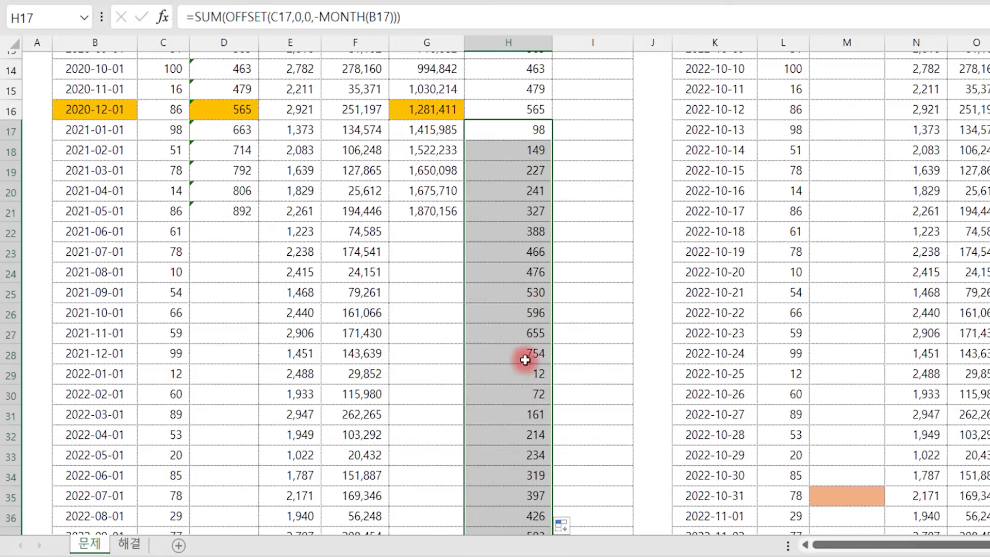
click(181, 375)
click(538, 377)
scroll(568, 335, up, 4)
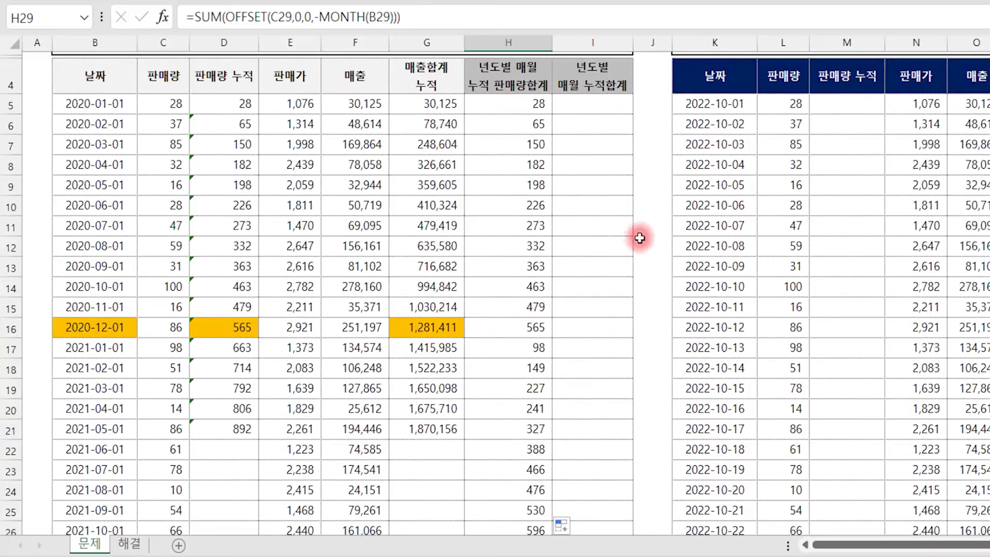
Begin the 년도별 매월 누적합계 formula in I5 as =sum(offset(F5,0,0, using the 매출 cell as the reference
click(593, 113)
scroll(619, 155, up, 1)
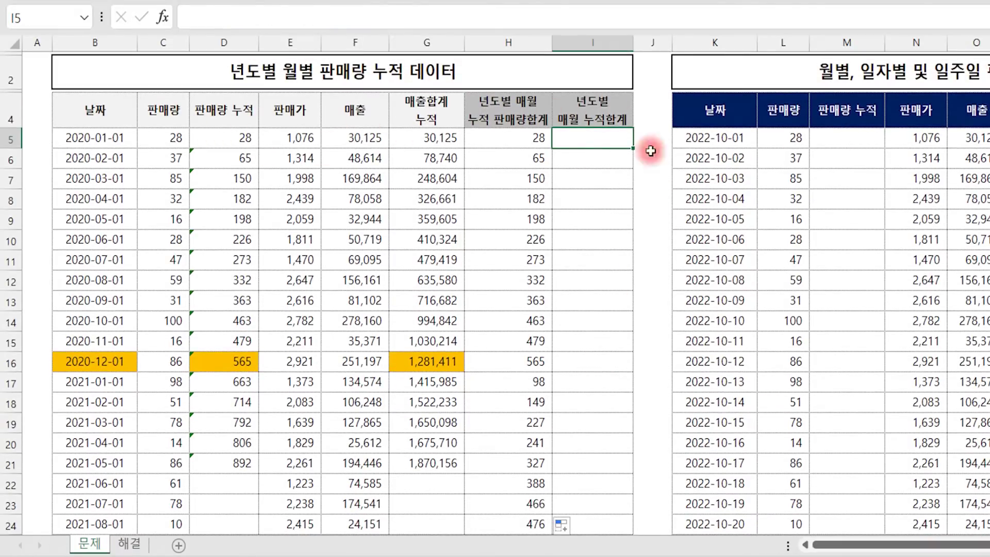
text(=sum)
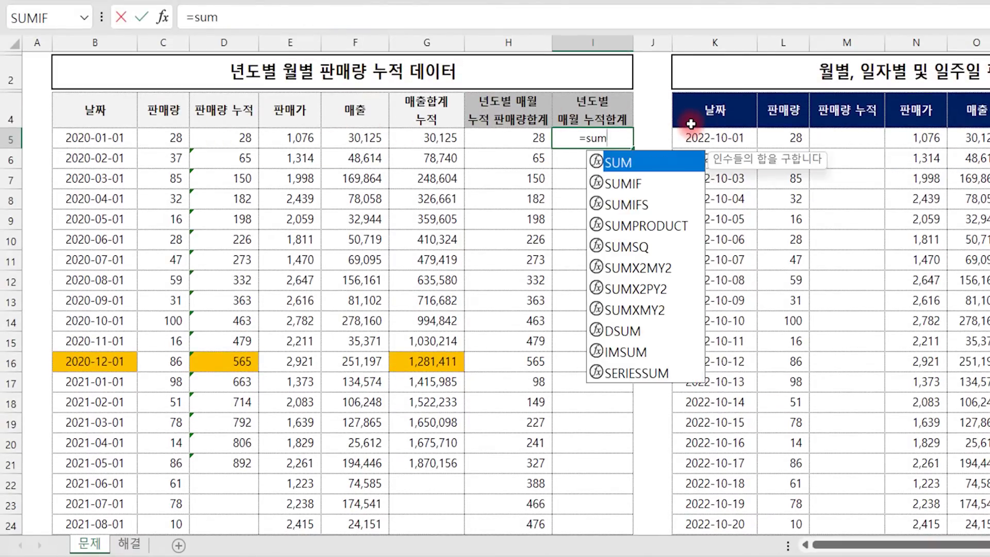
text((offset()
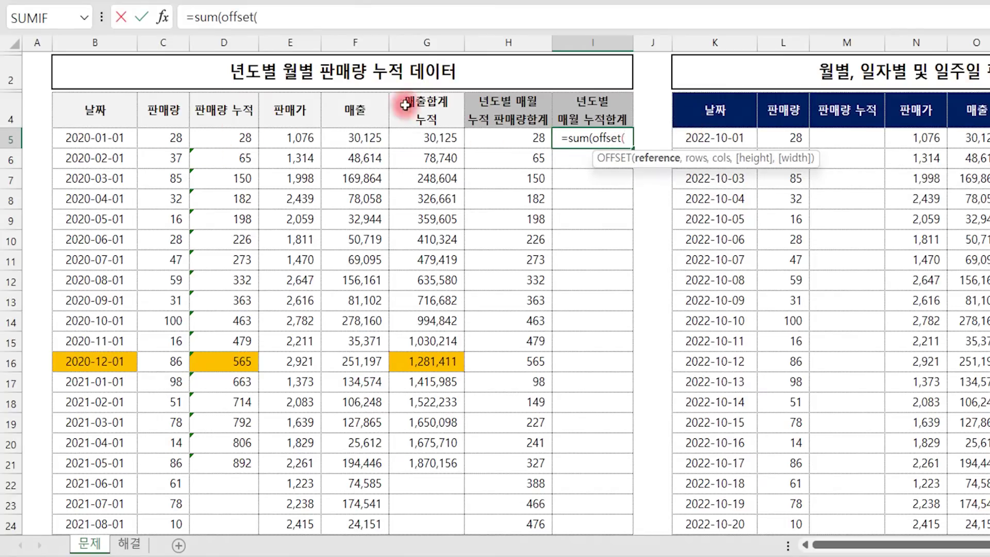
click(365, 140)
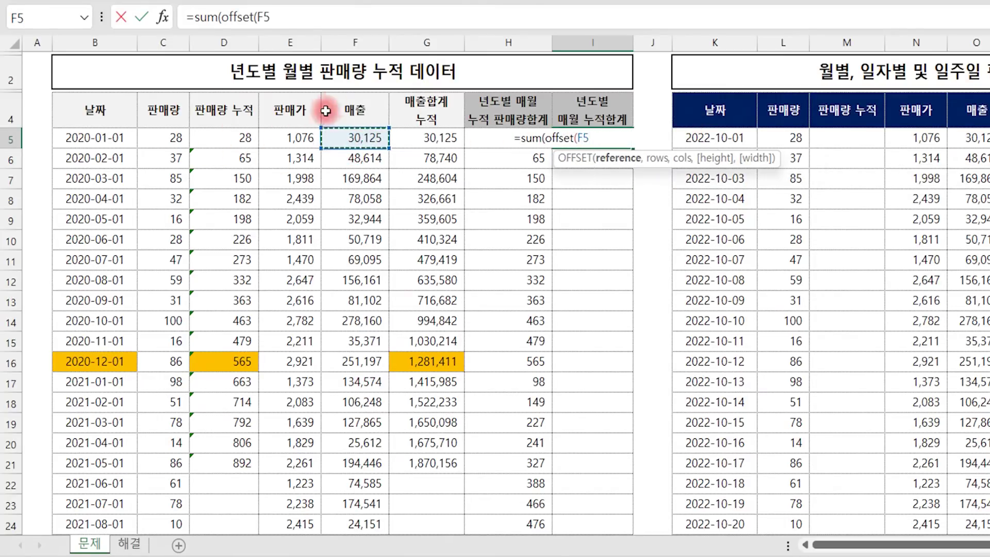
text(,0,0)
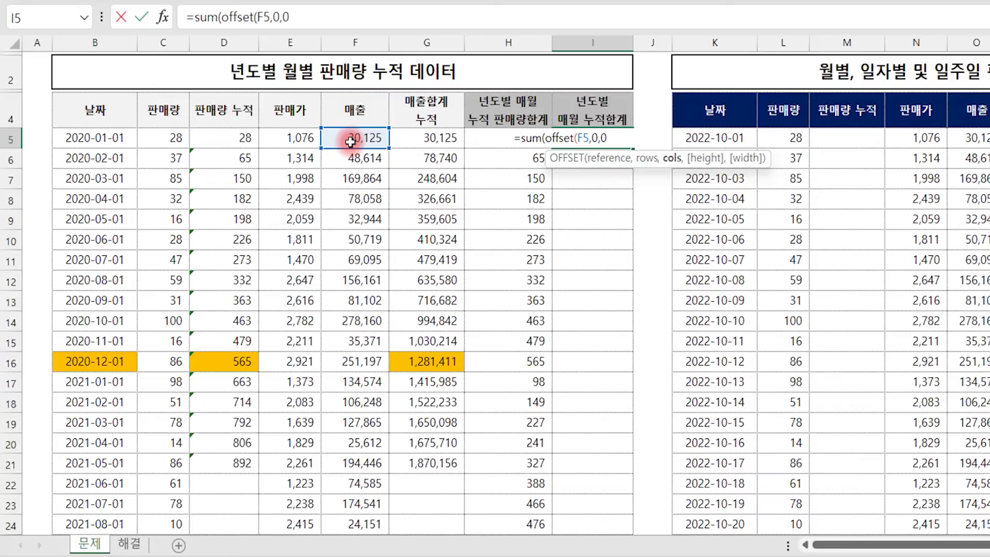
Complete the I5 formula with a negative MONTH(B5) as the OFFSET height, making it =SUM(OFFSET(F5,0,0,-MONTH(B5)))
text(,-month)
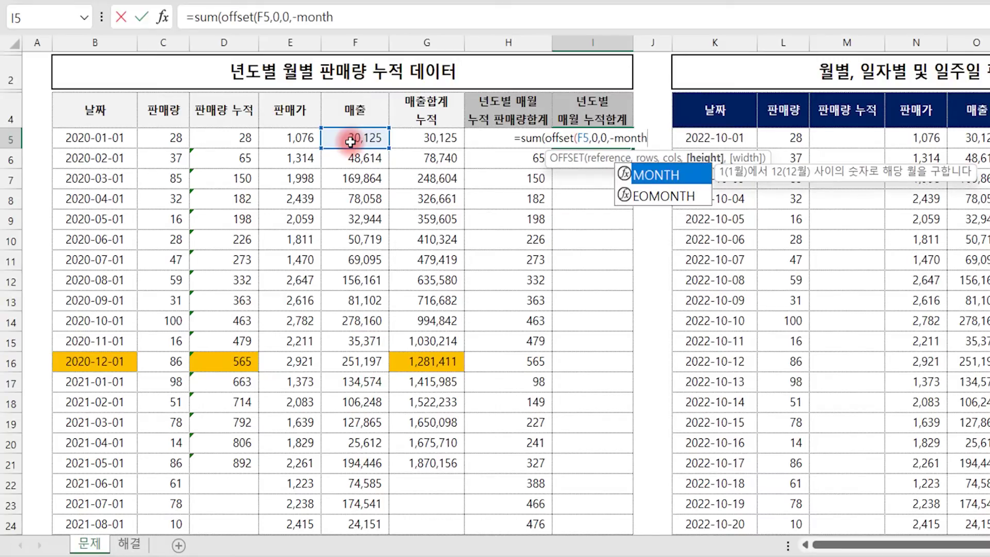
text(()
click(98, 137)
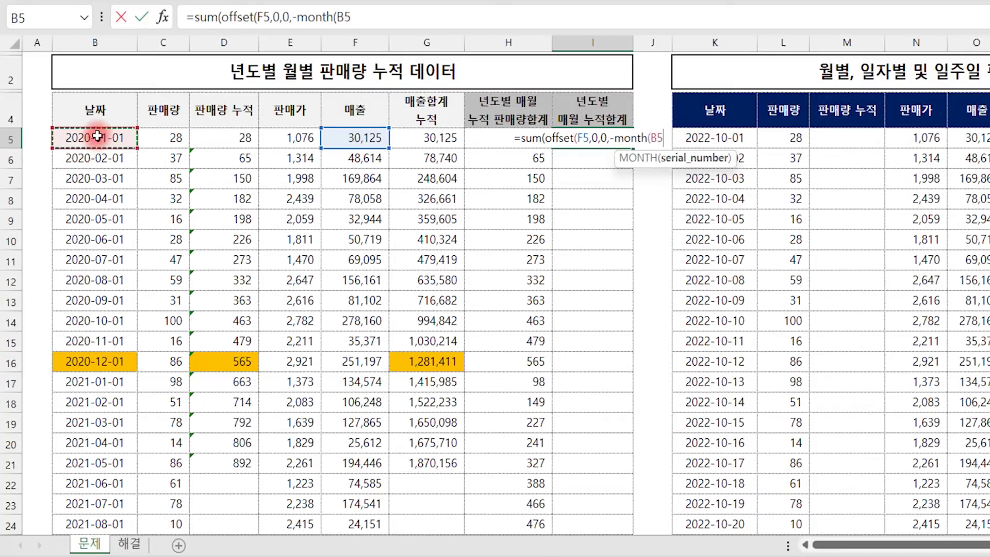
text())
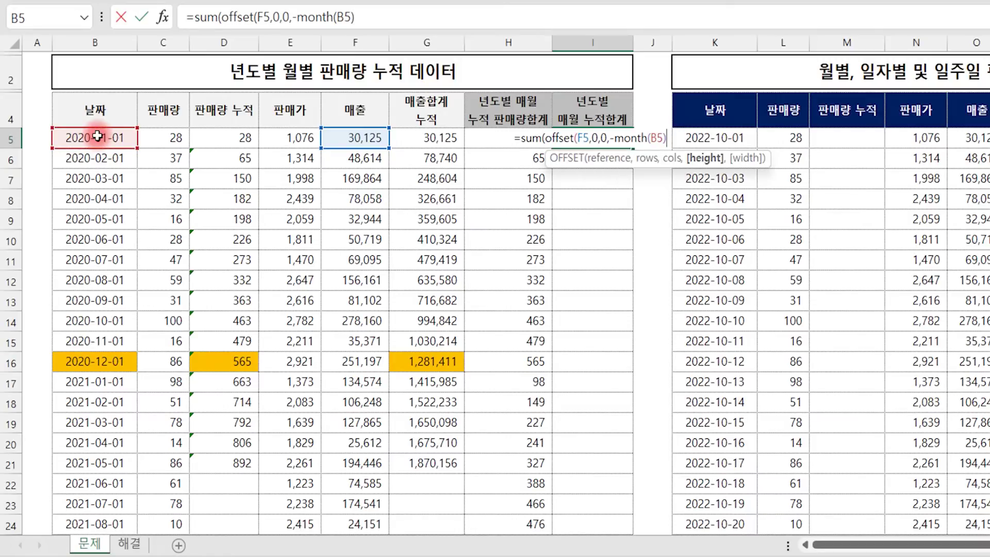
text())
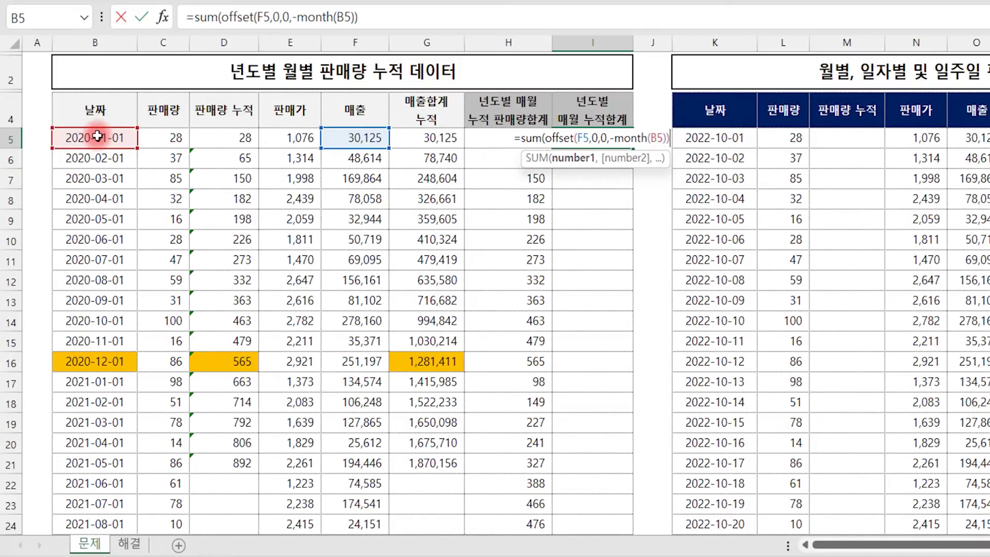
text())
key(Return)
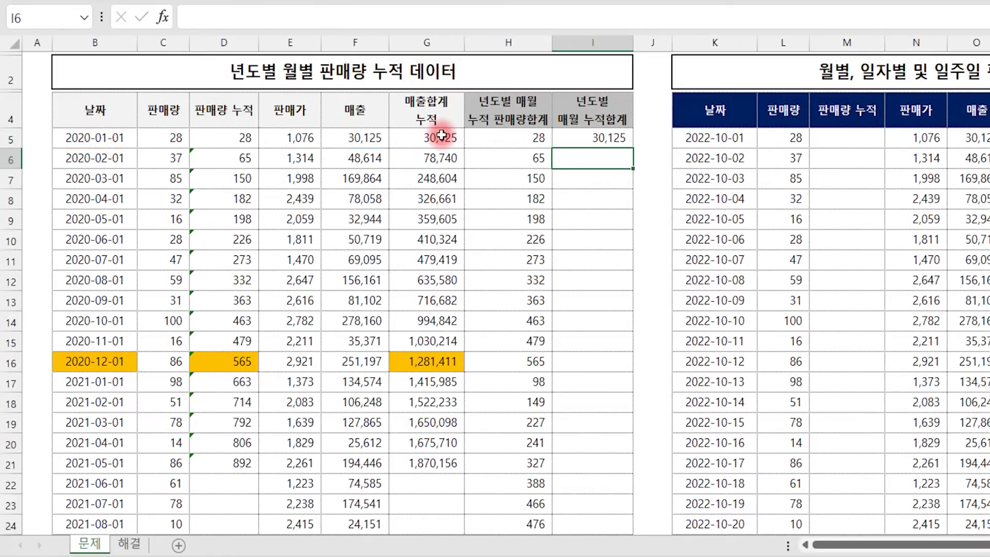
Fill the 년도별 매월 누적합계 formula from I5 down to I40, and compare I16 with G16 and I17 with F17
click(615, 138)
double_click(635, 147)
drag(439, 366, 579, 356)
click(579, 356)
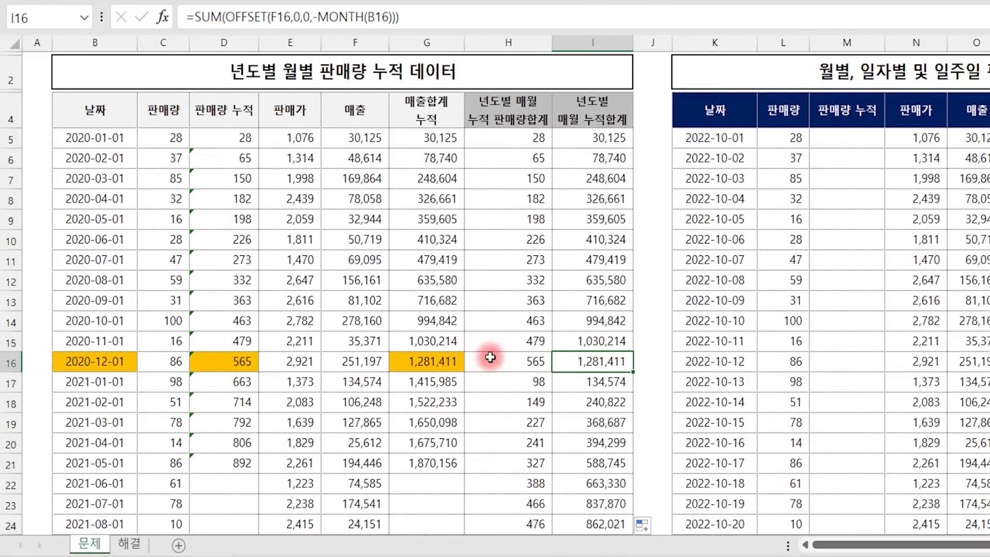
click(593, 379)
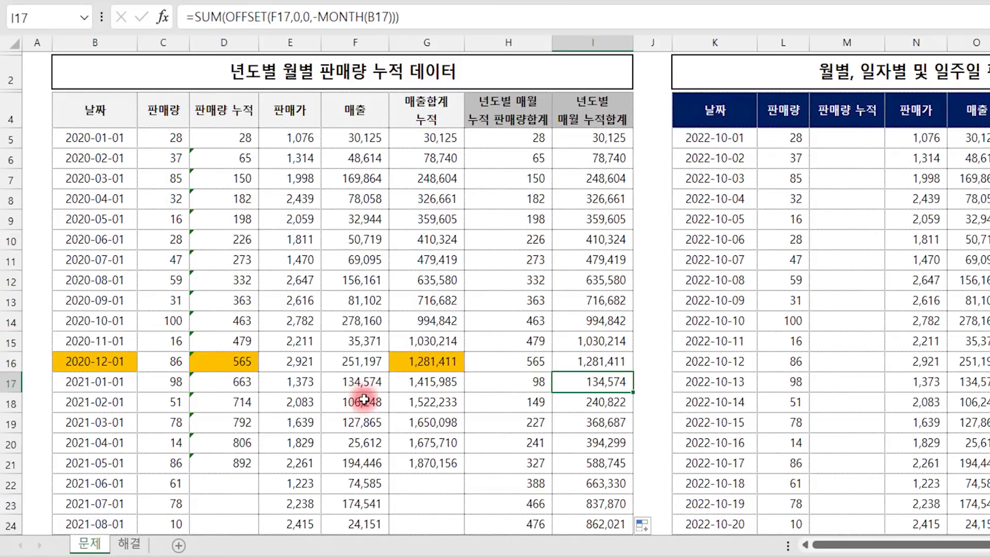
click(369, 382)
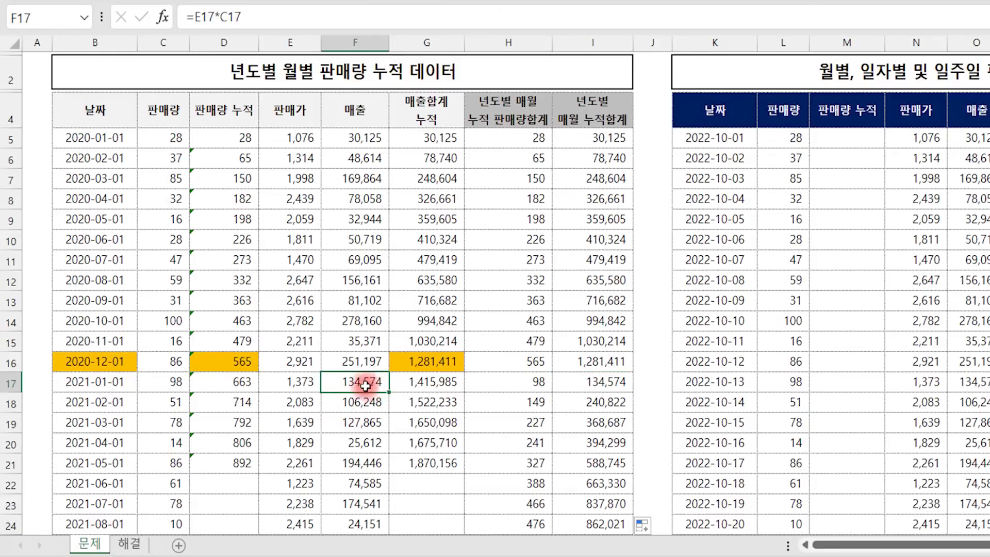
click(592, 382)
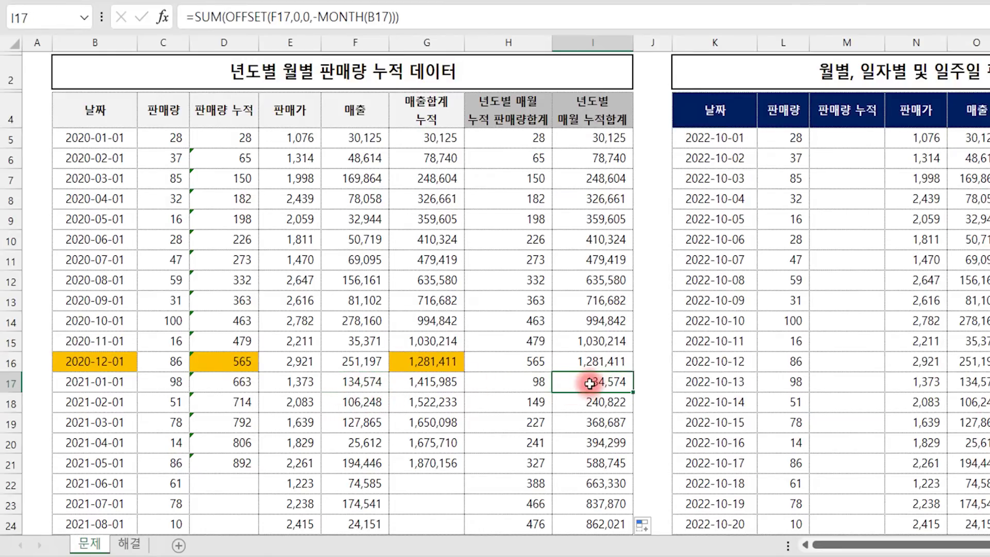
Examine the daily dates in column K of the 월별, 일자별 및 일주일 판매량 누적 데이터 table, including the October–November 2022 change
click(849, 138)
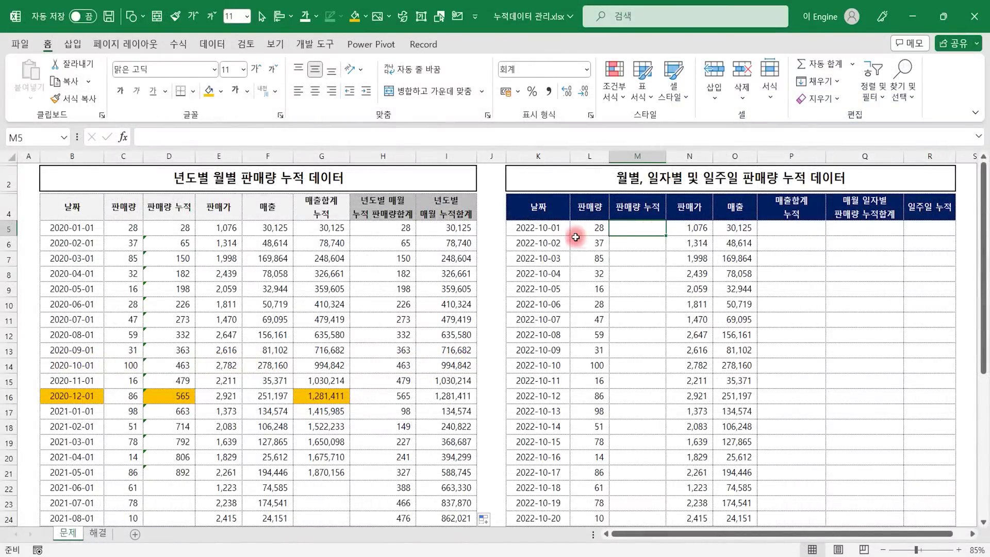
click(552, 230)
click(552, 244)
click(552, 286)
click(559, 320)
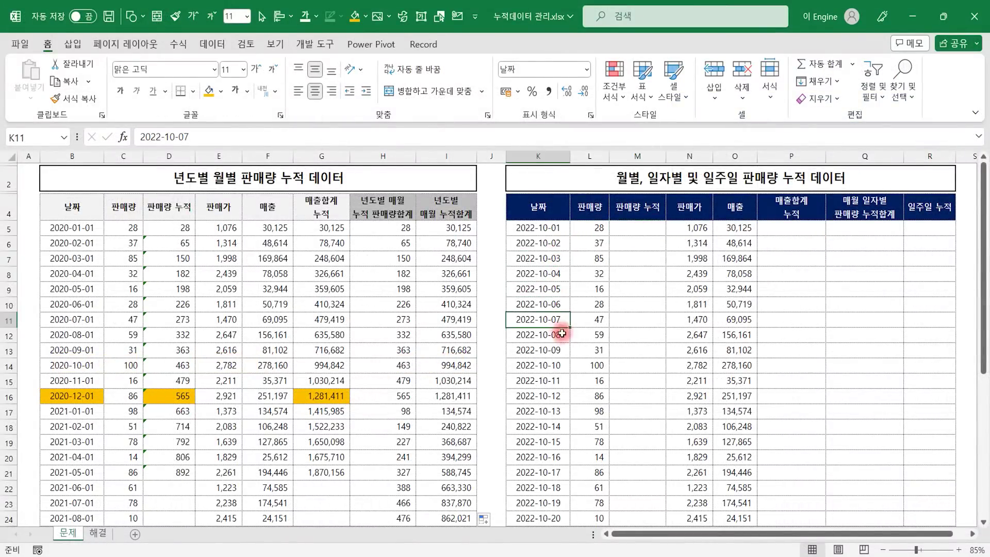
scroll(569, 363, down, 5)
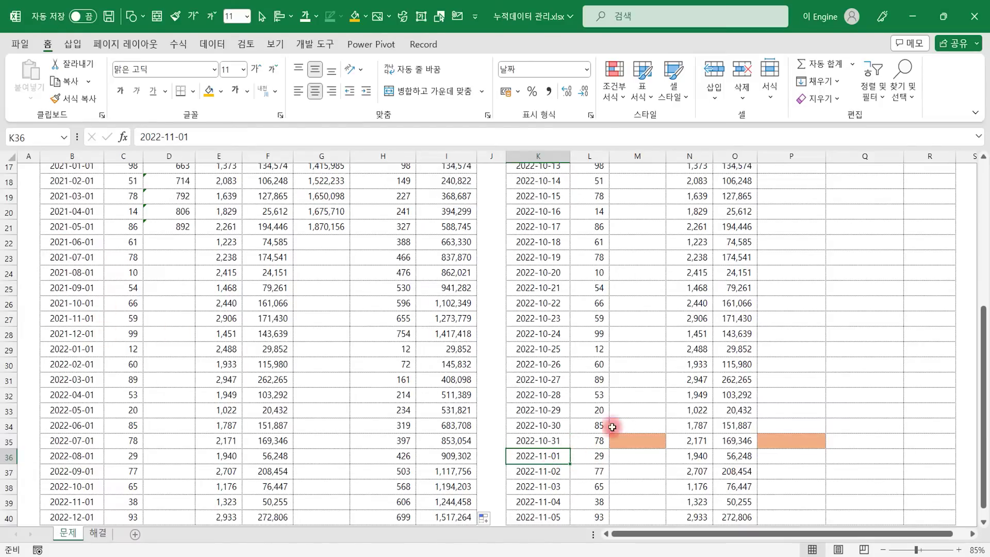
Enter the running-total formula =SUM($L$5:L5) in M5, the first cell of the 판매량 누적 column
scroll(667, 407, up, 5)
click(635, 228)
text(=sum()
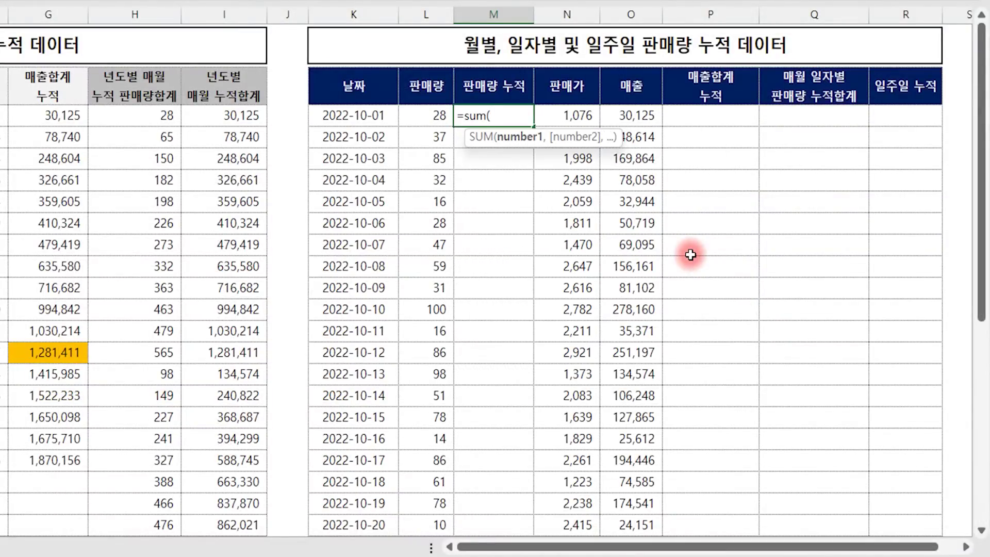
key(Left)
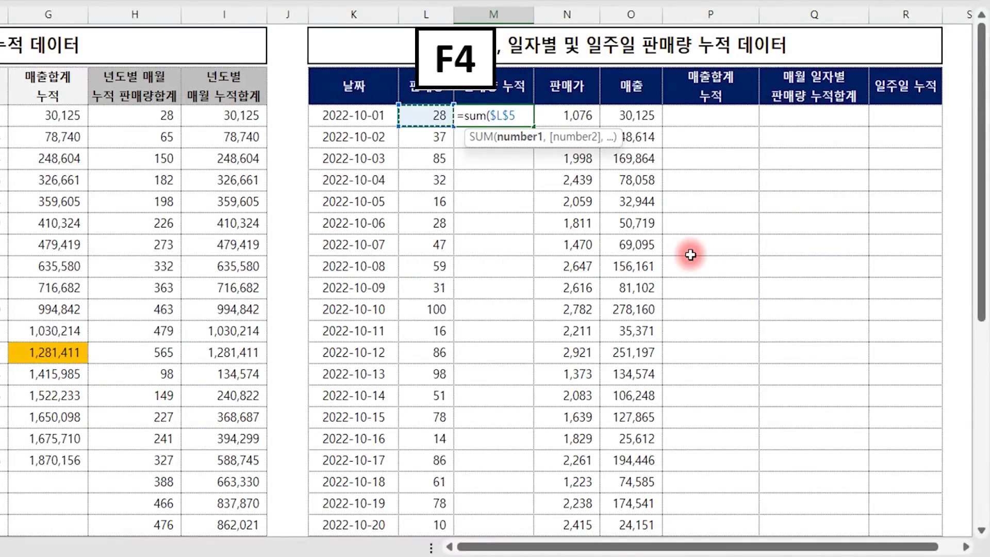
key(F2)
text(:)
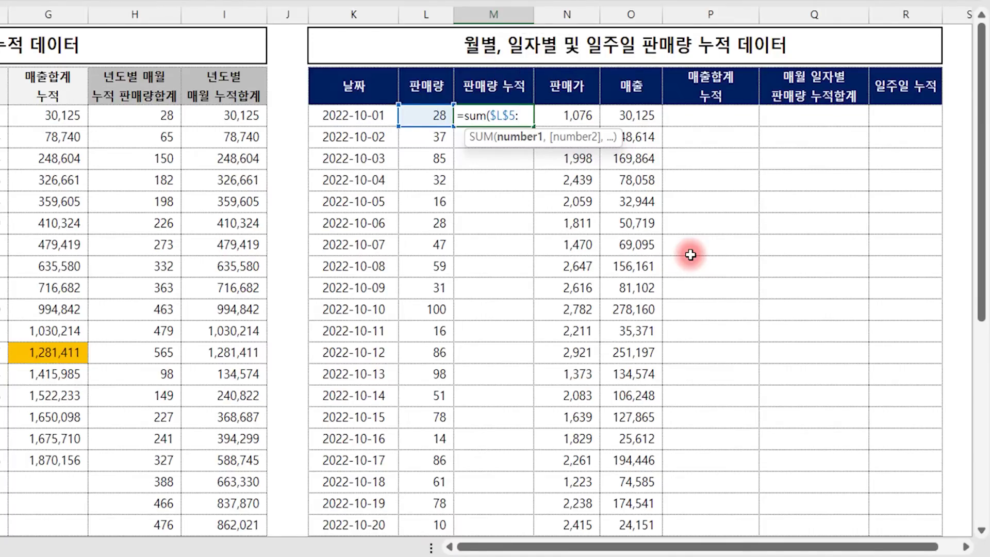
click(440, 115)
text())
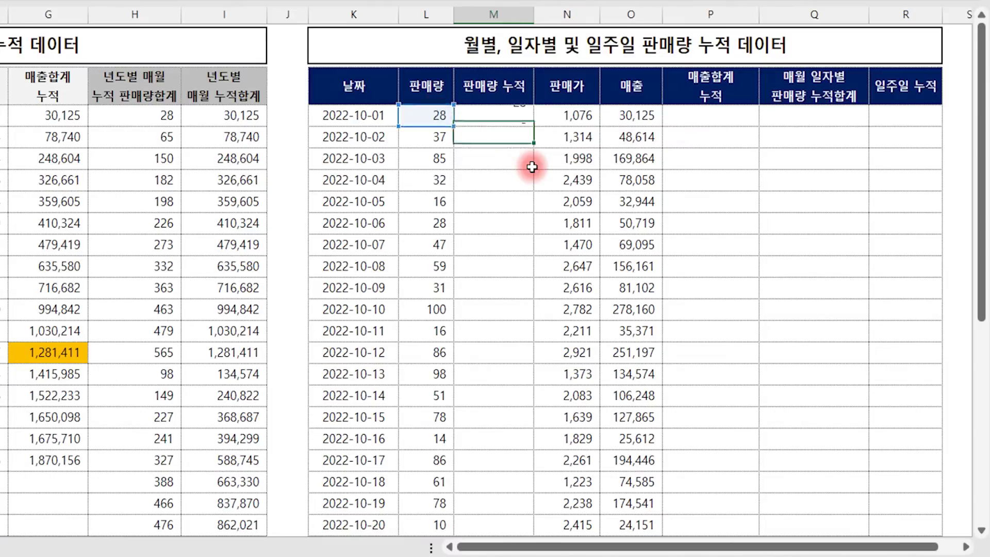
key(Return)
Fill the 판매량 누적 formula from M5 down to the last date row, M40
click(508, 109)
double_click(532, 125)
scroll(512, 217, down, 4)
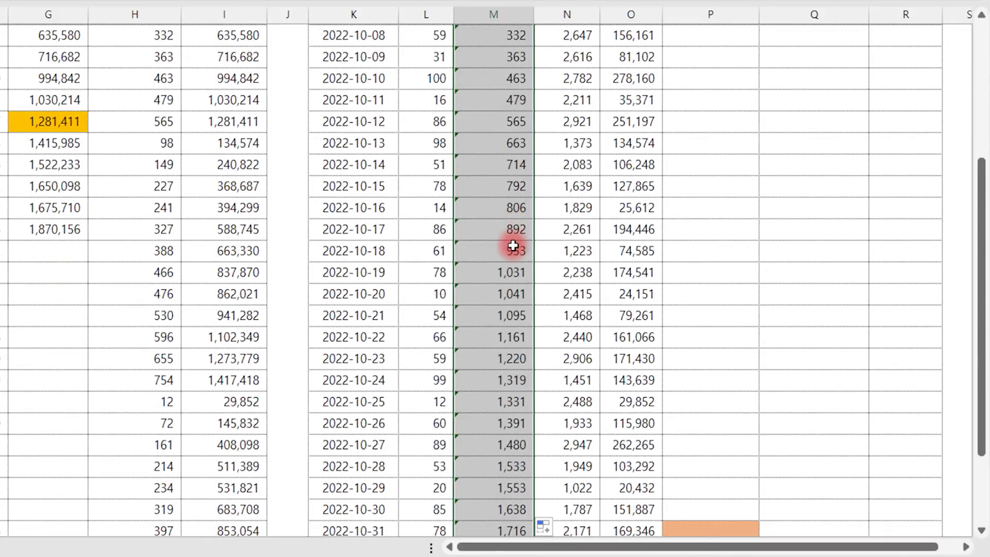
scroll(513, 246, down, 4)
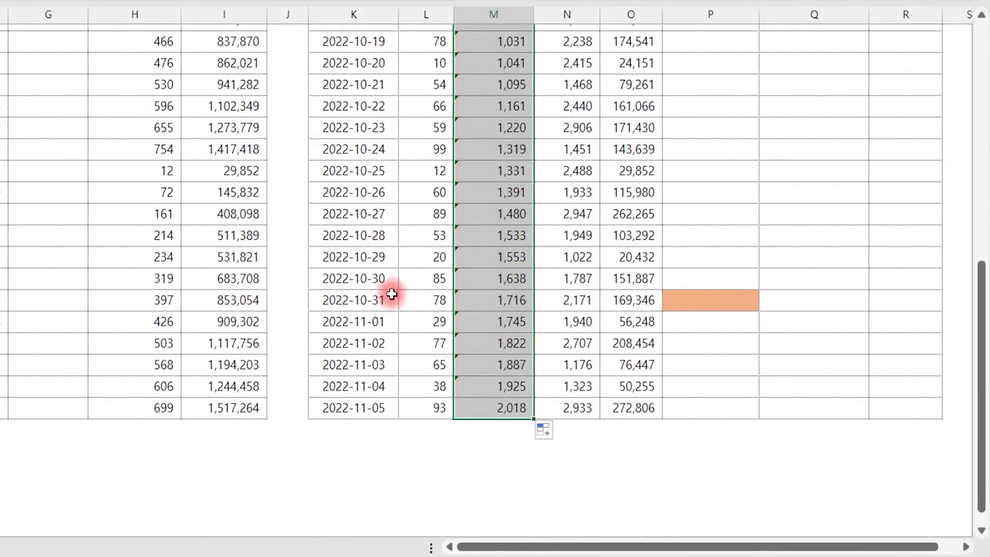
Compare the date, 판매량 and 판매량 누적 cells for 2022-10-31 and 2022-11-01, and check H29 where the yearly total restarts
click(356, 305)
click(360, 325)
click(435, 302)
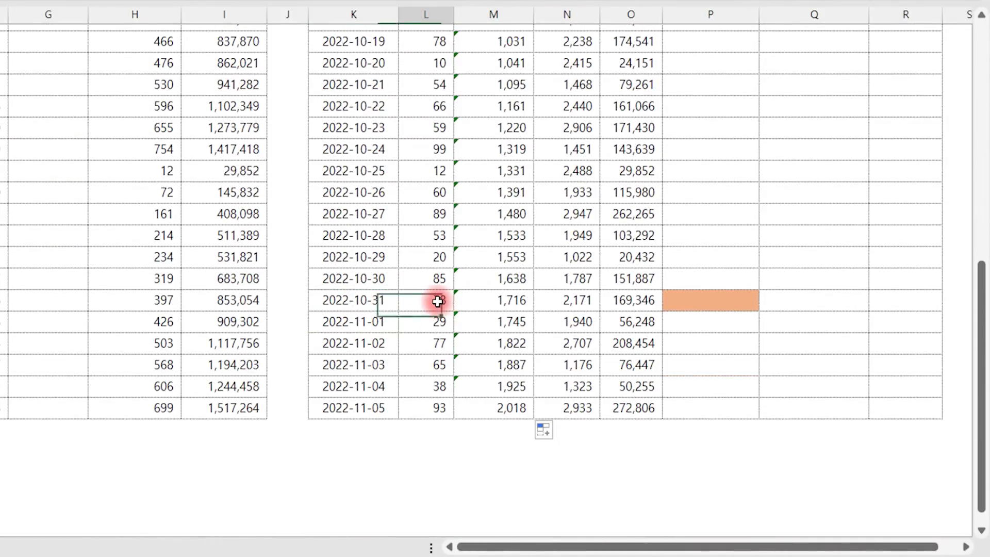
click(506, 303)
click(431, 326)
click(504, 323)
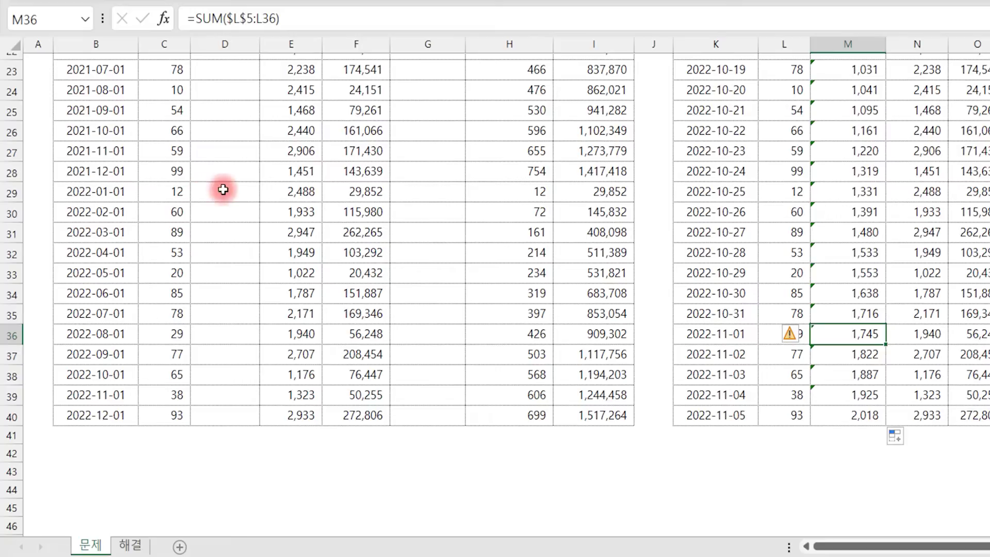
click(518, 191)
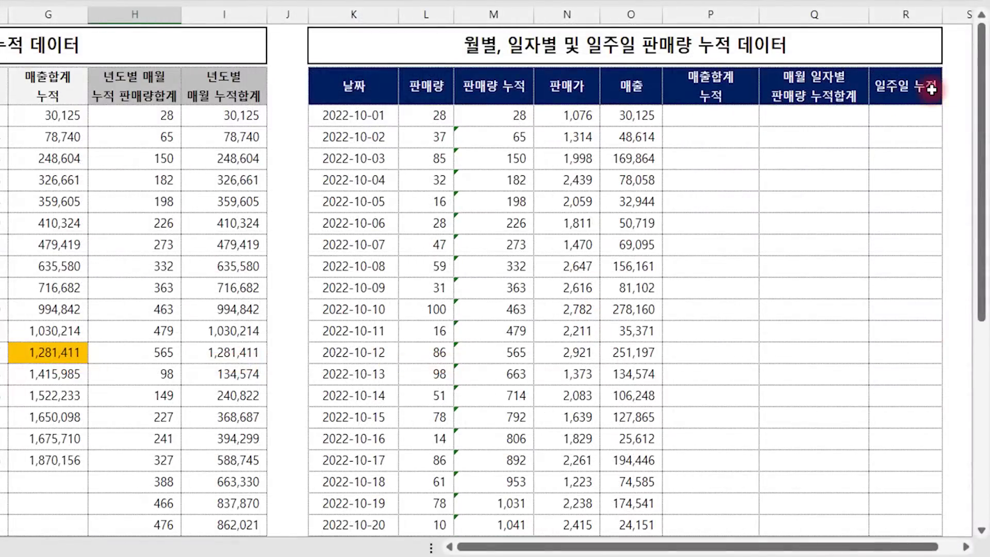
Examine how the 일주일 누적 column should group daily 판매량 values into seven-day blocks, L5:L11 and the block starting at L12
click(924, 88)
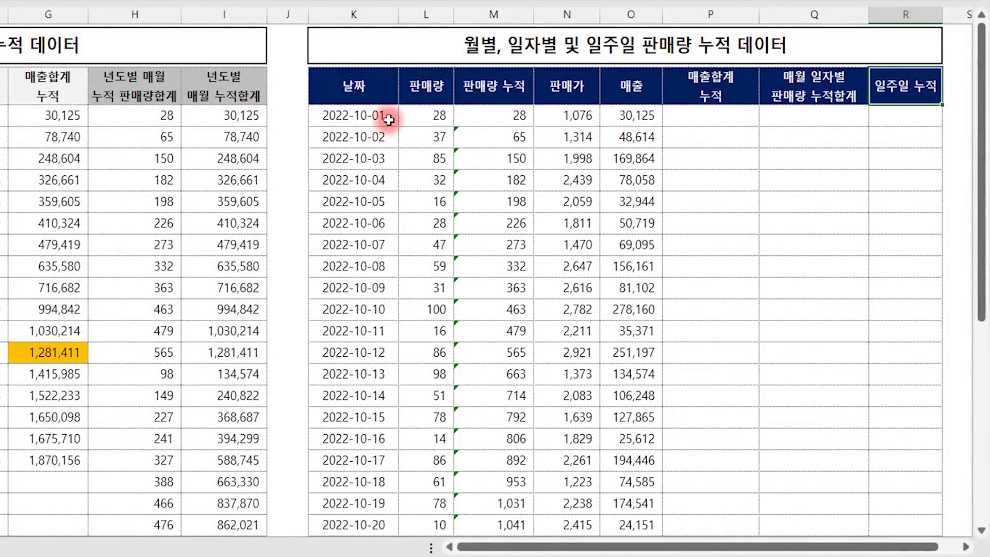
drag(432, 118, 440, 245)
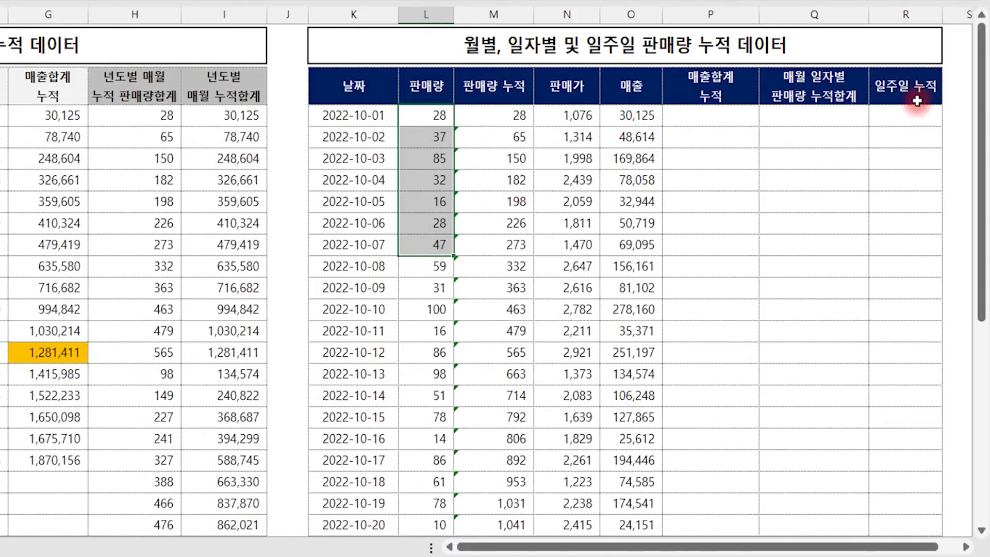
click(894, 272)
click(421, 266)
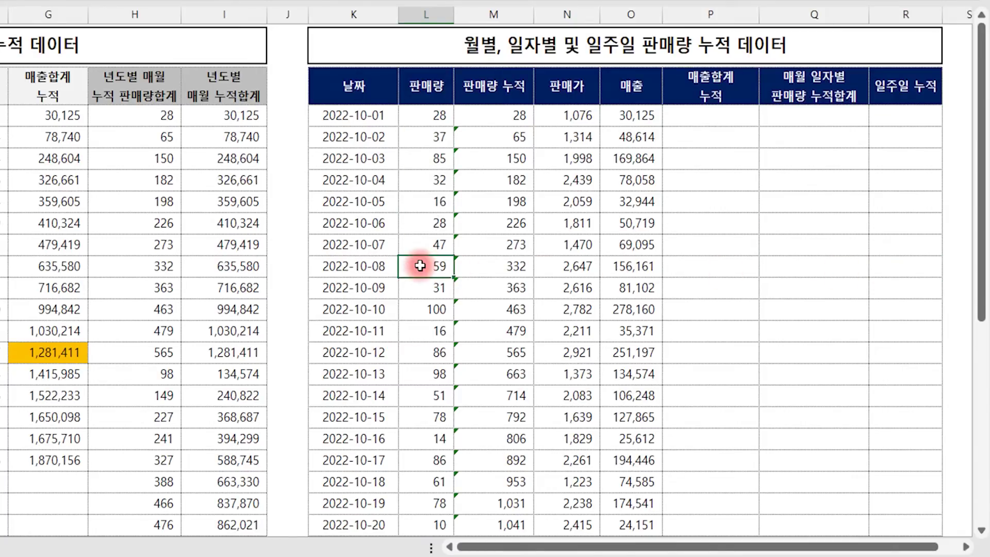
click(880, 264)
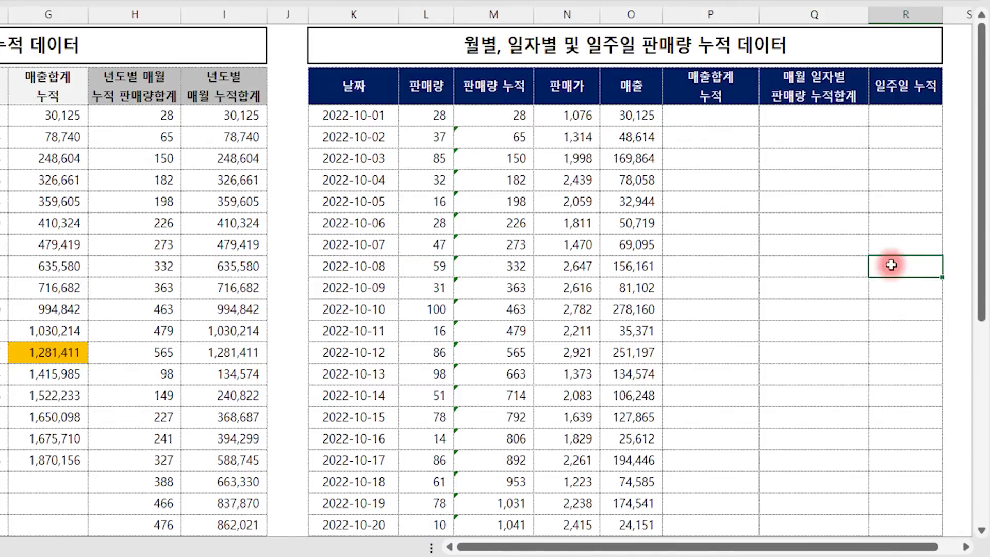
click(430, 266)
drag(429, 266, 420, 367)
click(428, 310)
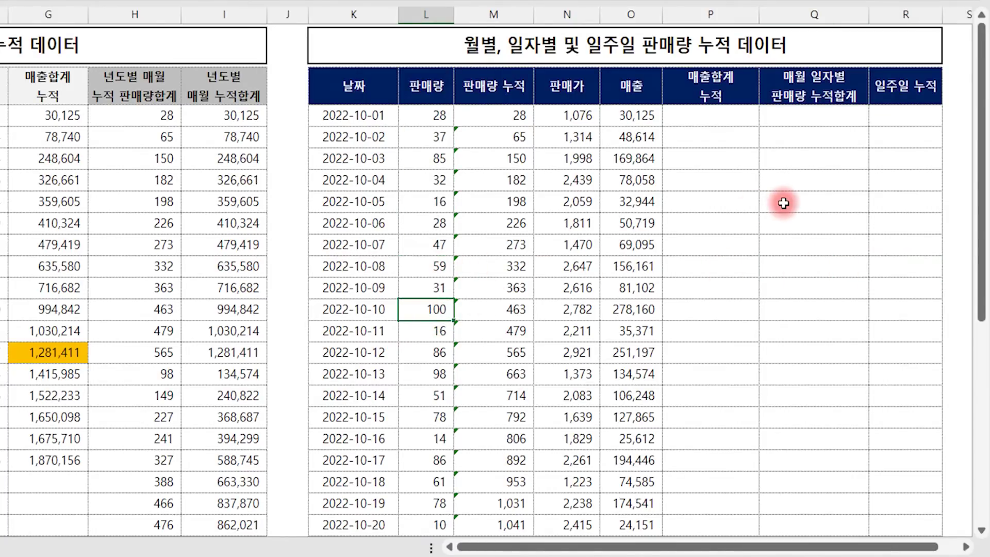
click(784, 203)
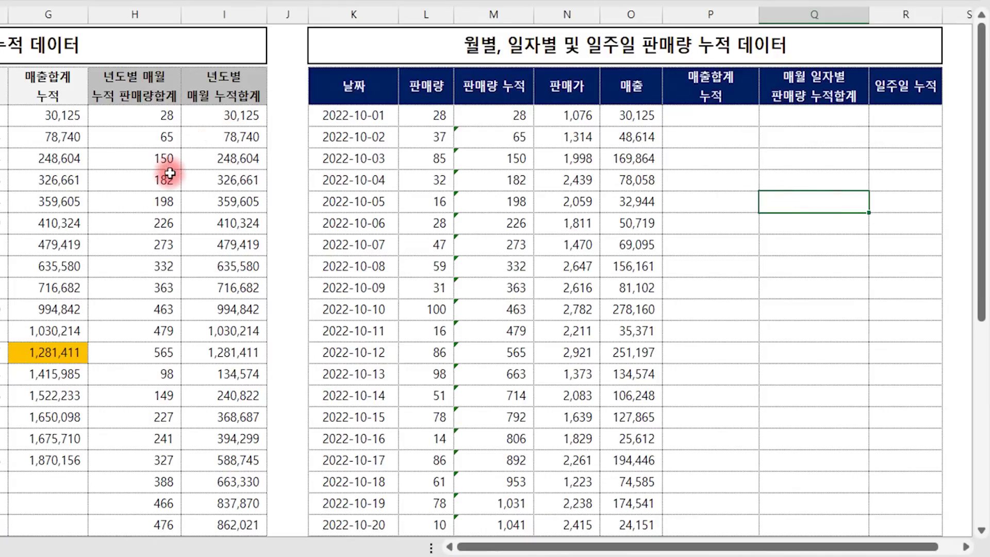
Enter the running-total formula =SUM($O$5:O5) in P5, the first cell of the 매출합계 누적 column
click(710, 118)
text(=sum()
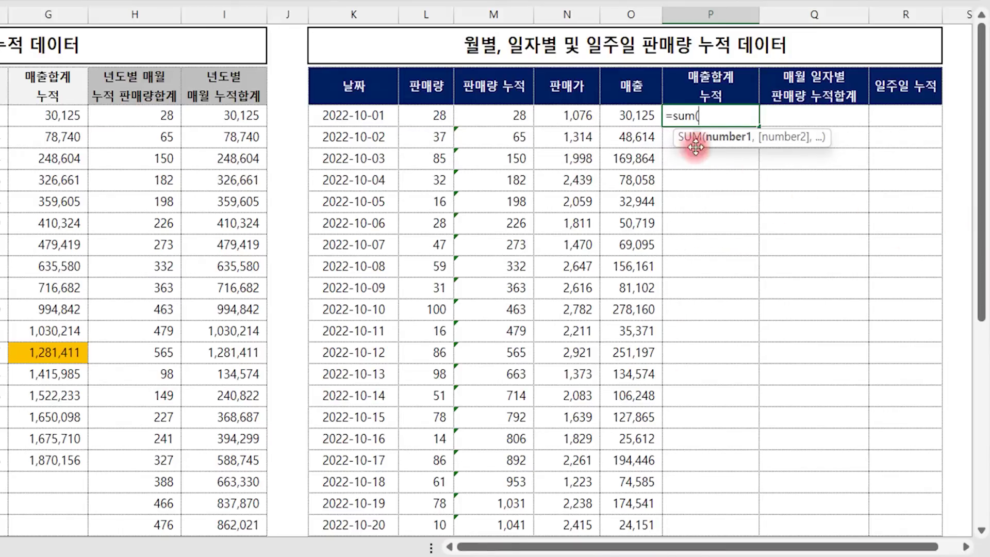
click(627, 113)
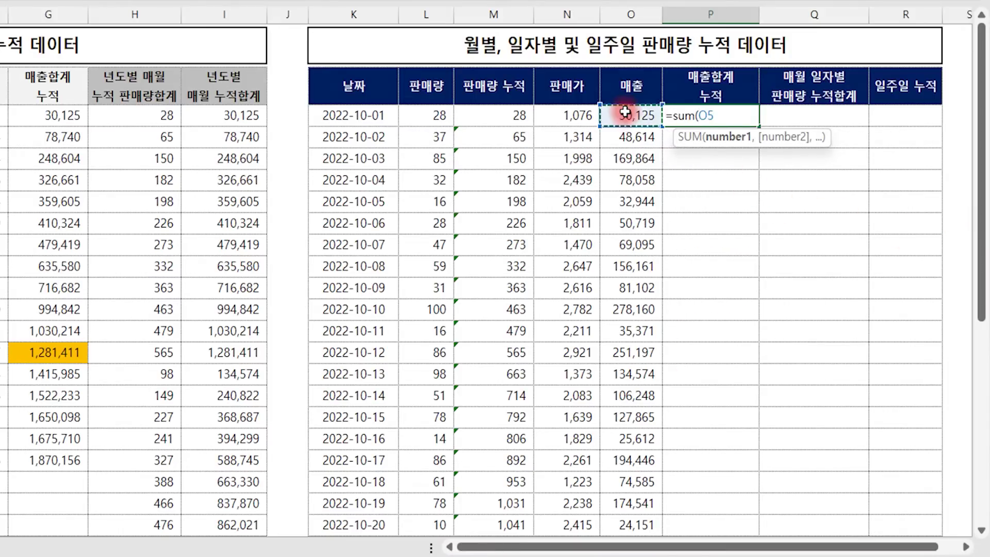
key(F4)
key(F2)
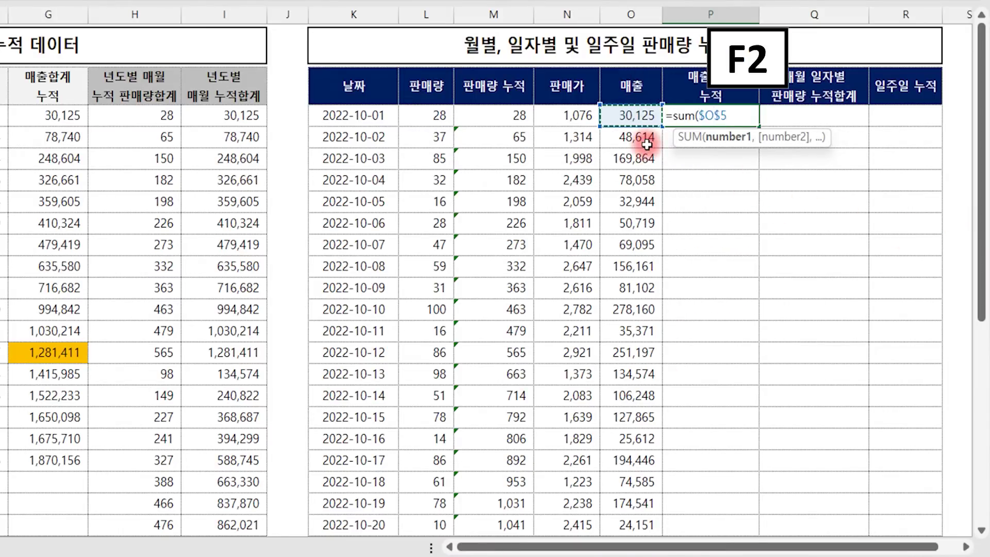
text(:)
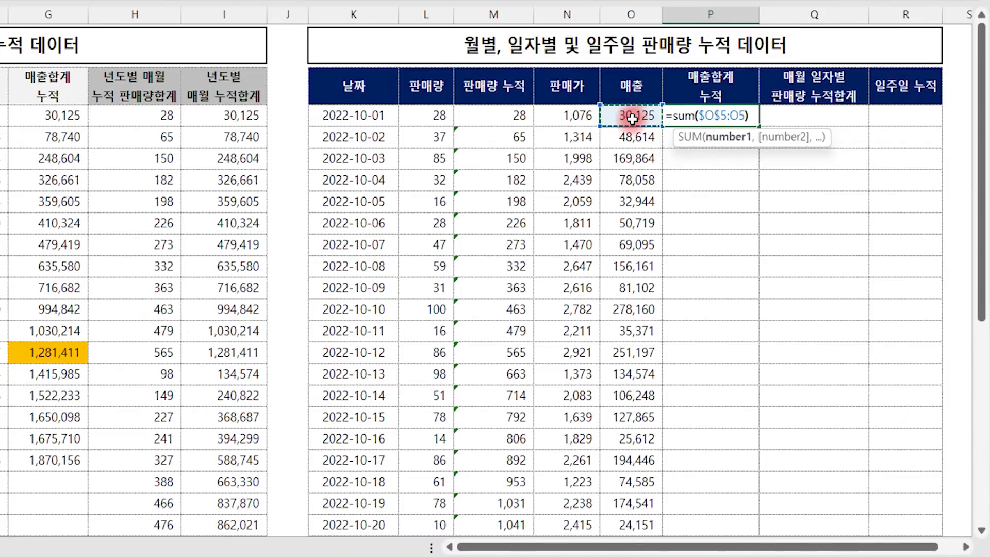
key(Return)
Fill the 매출합계 누적 formula from P5 down to P40 and review the filled totals
click(723, 117)
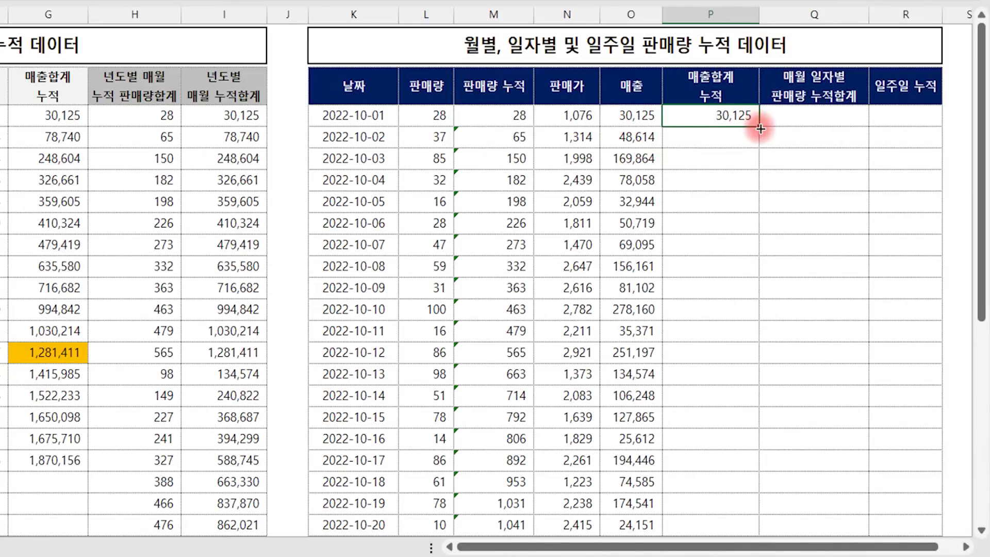
double_click(759, 127)
scroll(728, 205, down, 9)
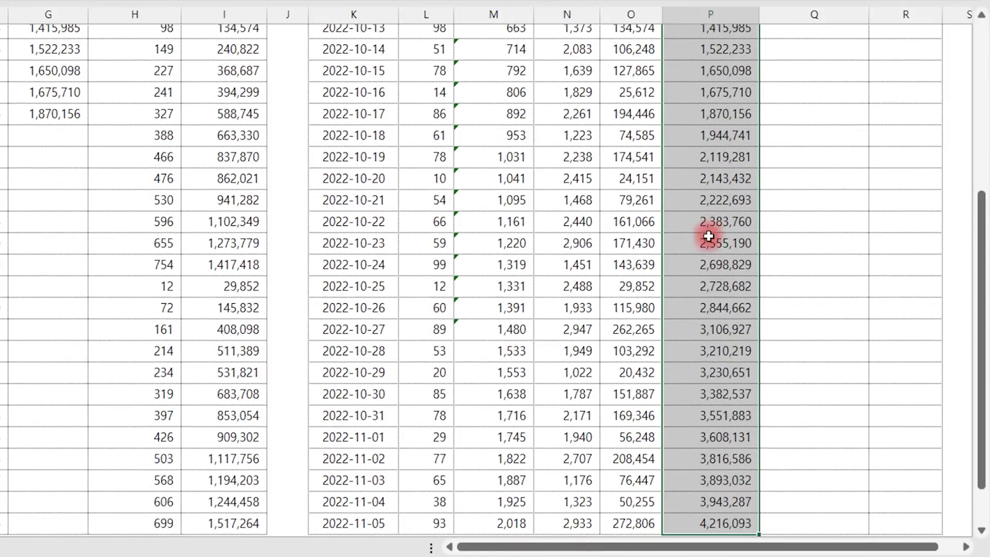
scroll(741, 452, up, 5)
scroll(726, 274, up, 4)
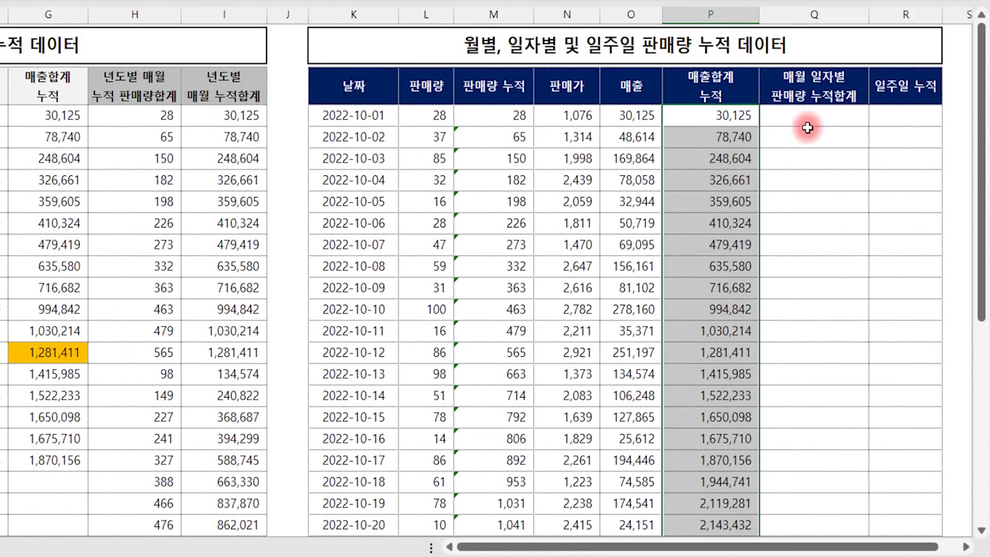
Review the 판매량 values in L5:L9, and begin the 매월 일자별 판매량 누적합계 formula in Q5 as =sum(offset(L5
click(813, 122)
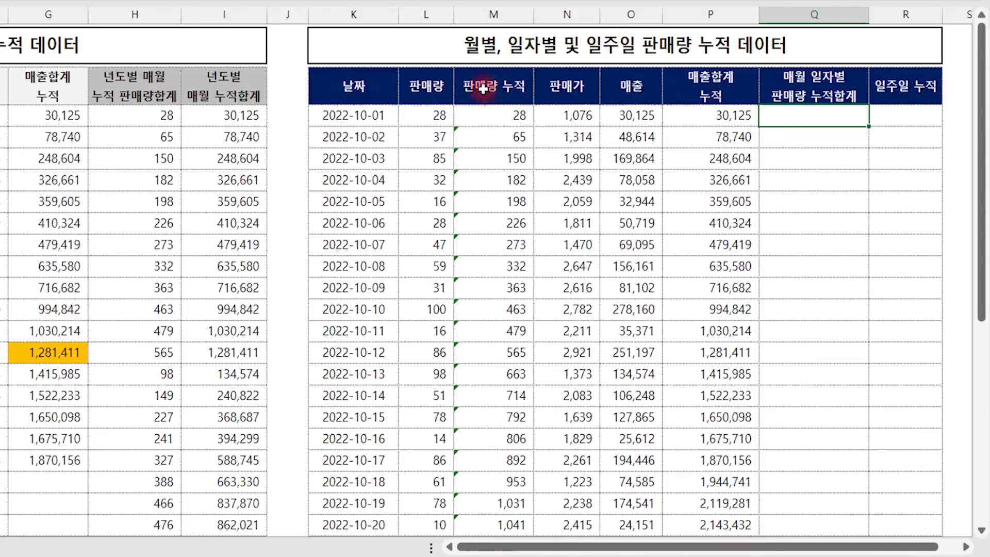
click(427, 14)
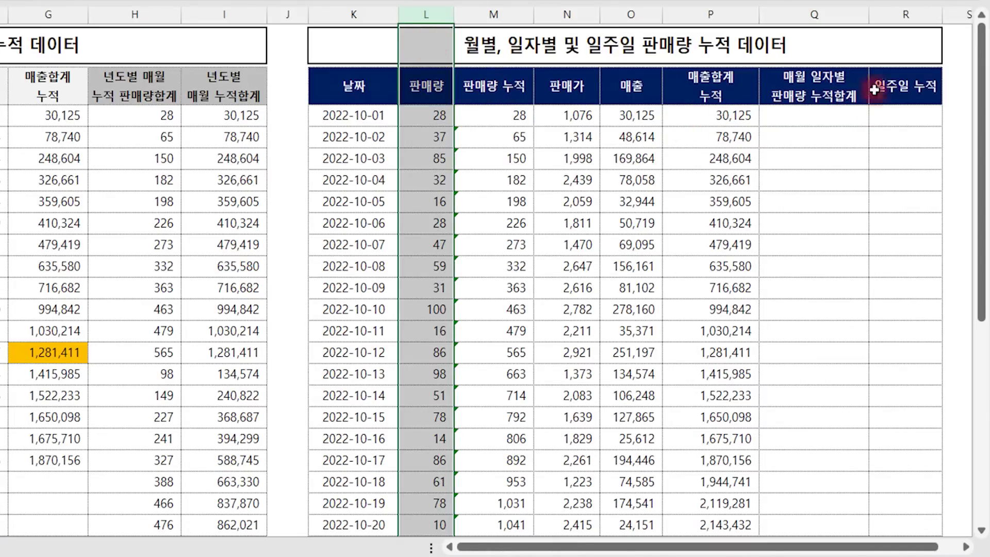
click(823, 115)
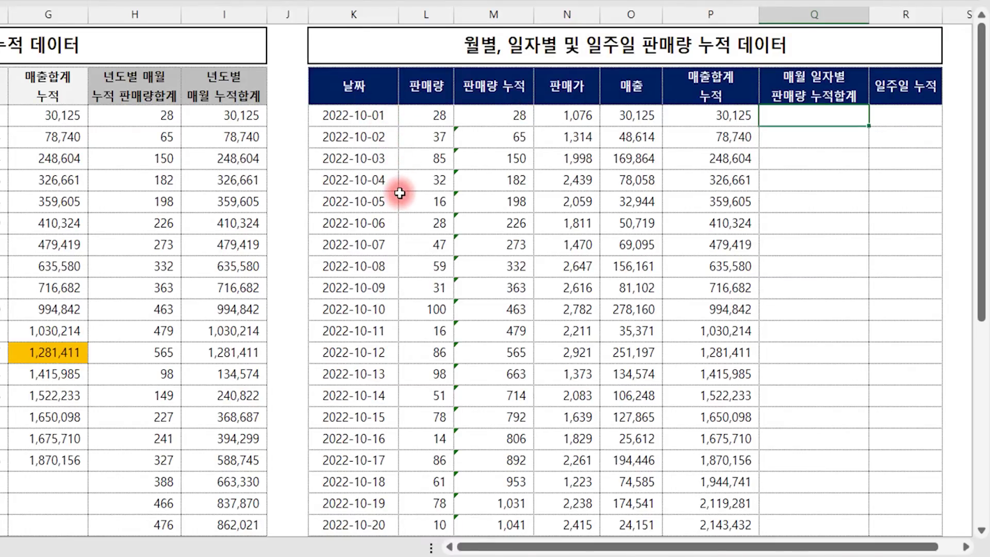
click(416, 203)
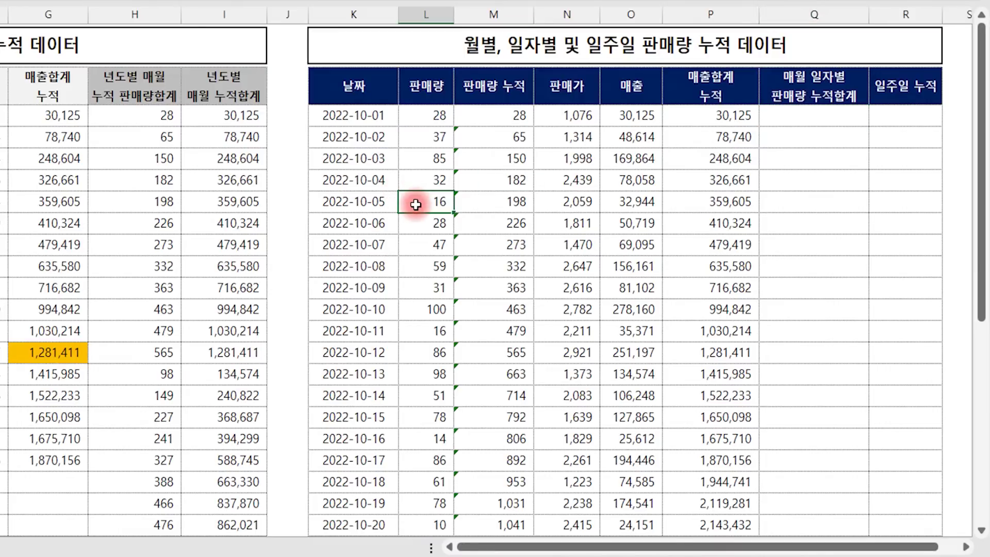
drag(432, 200, 439, 114)
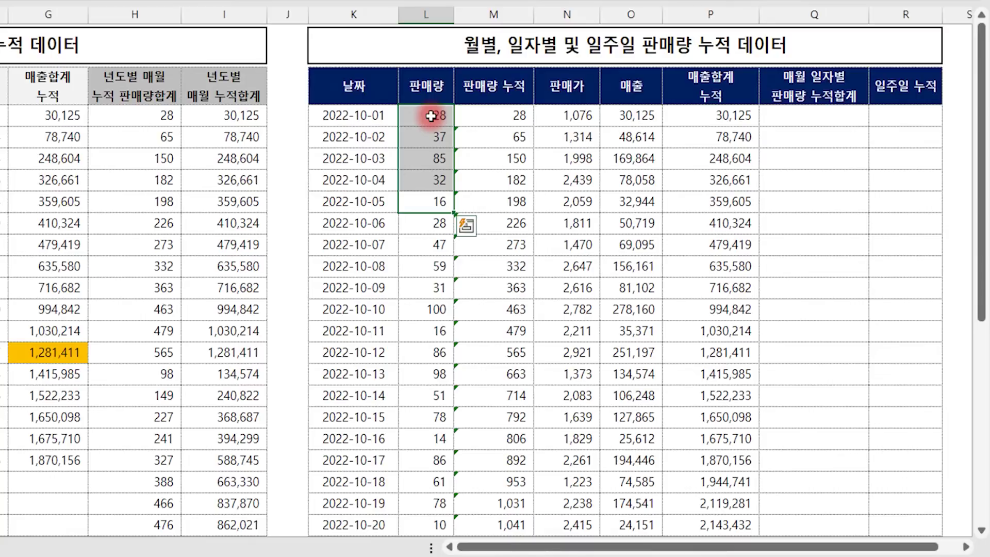
click(842, 120)
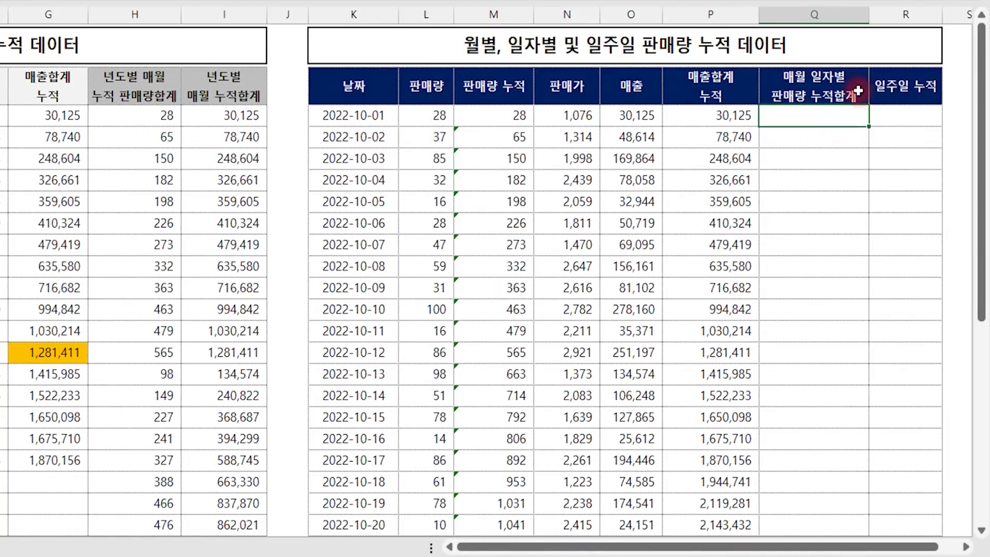
text(=sum()
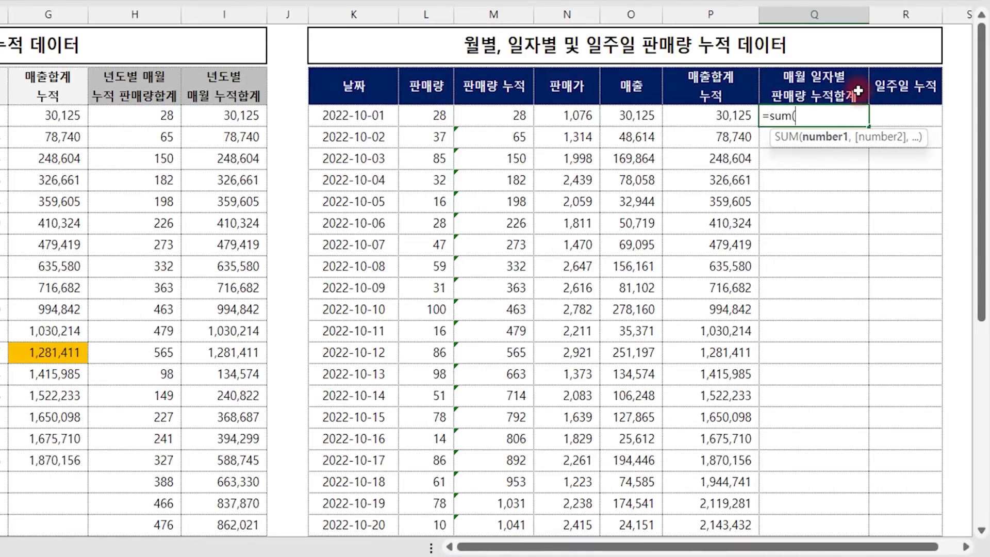
text(offset()
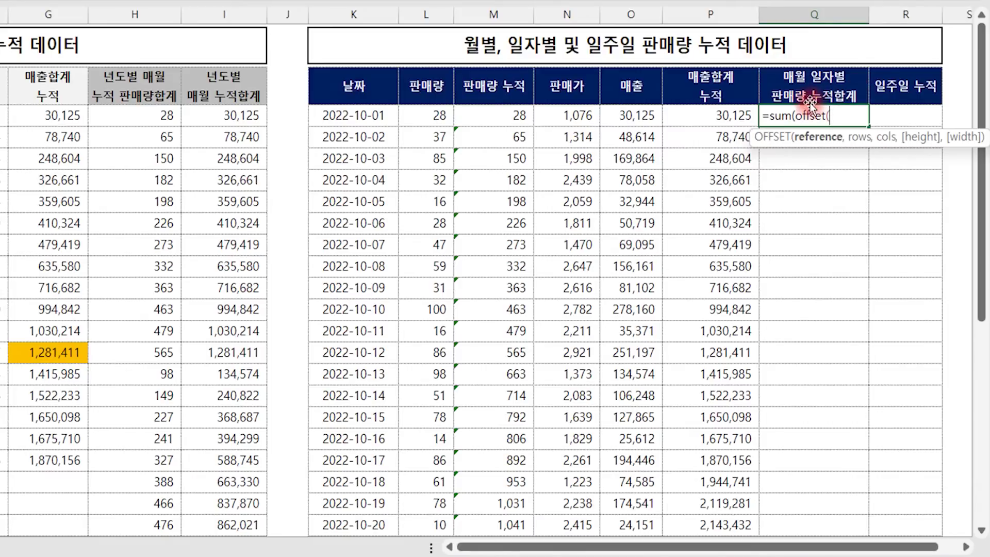
click(436, 120)
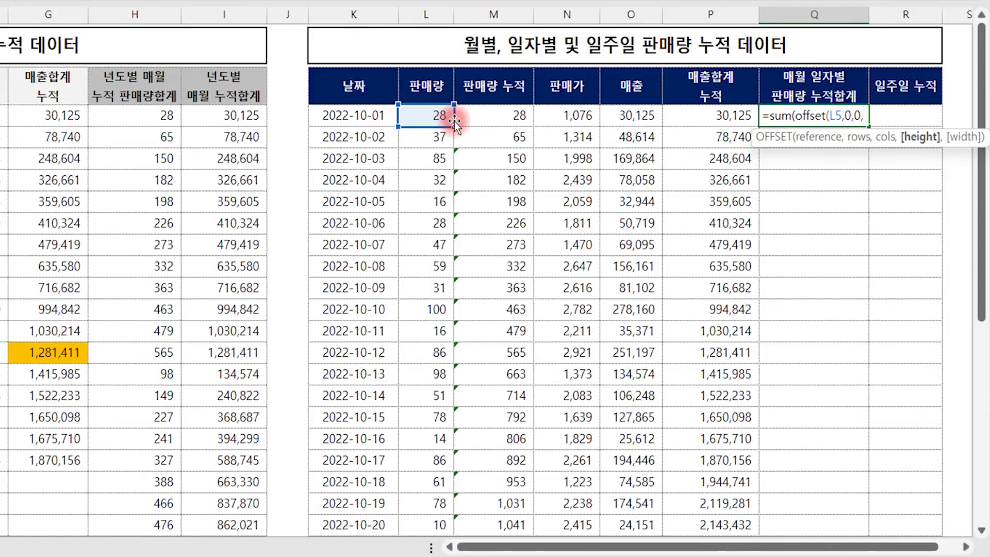
Complete the 매월 일자별 판매량 누적합계 formula in Q5 as =SUM(OFFSET(L5,0,0,-DAY(K5)))
text(,0,0,-day()
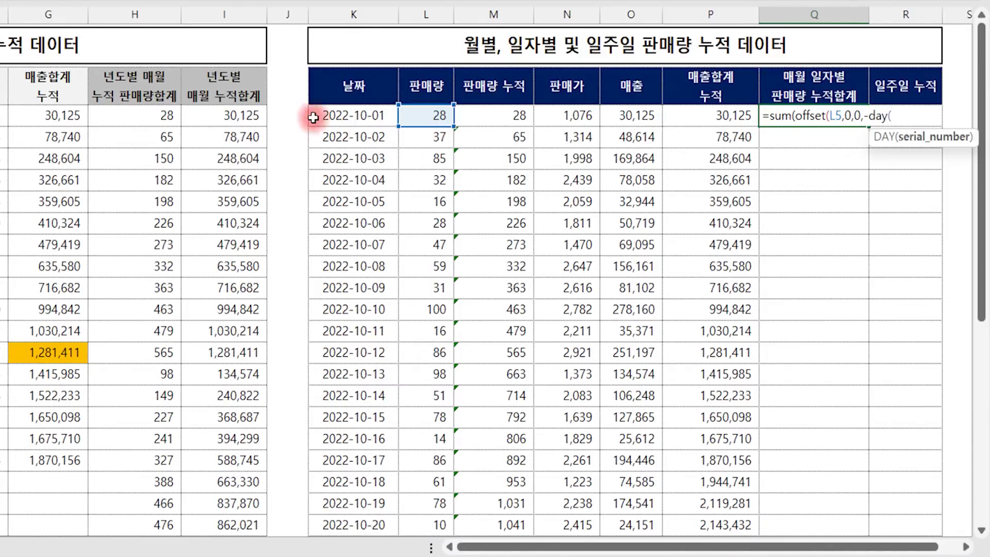
click(347, 117)
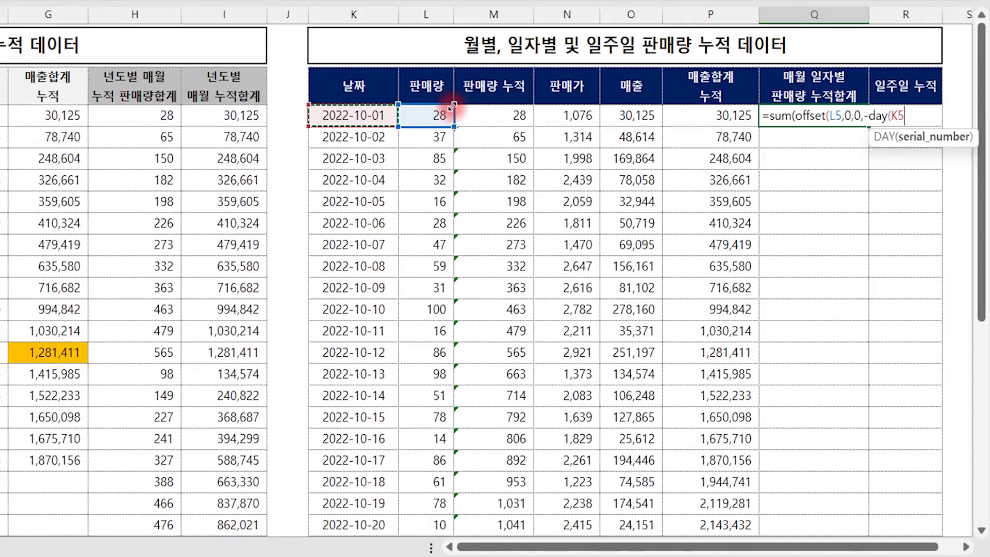
text())
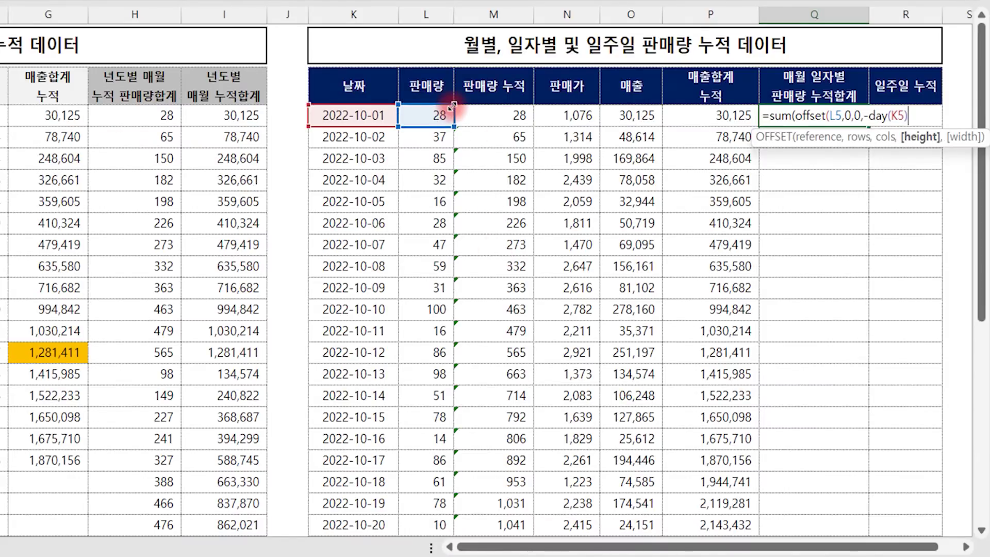
text())
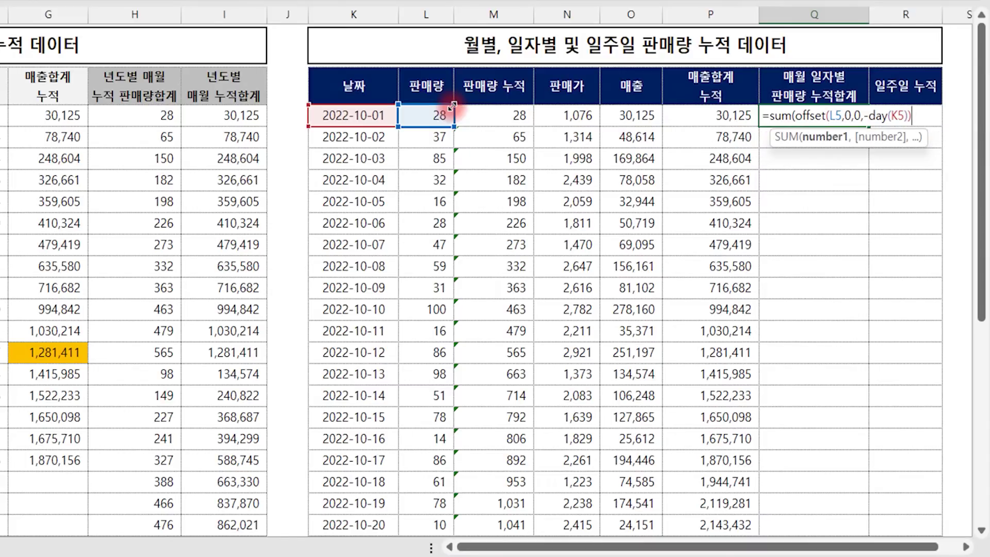
text())
key(Return)
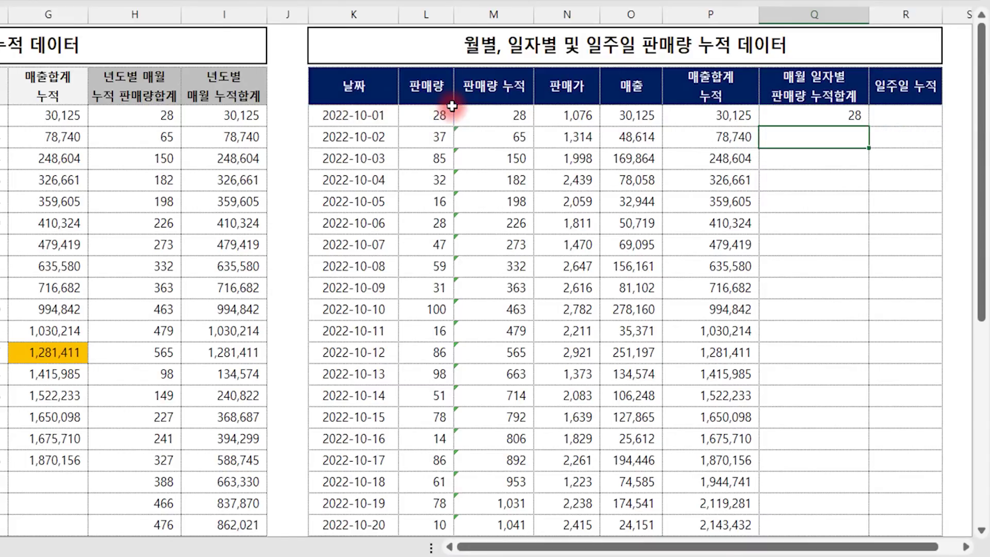
Fill the monthly running-total formula from Q5 down to Q40 and check the totals around the month change at 2022-11-01
click(822, 114)
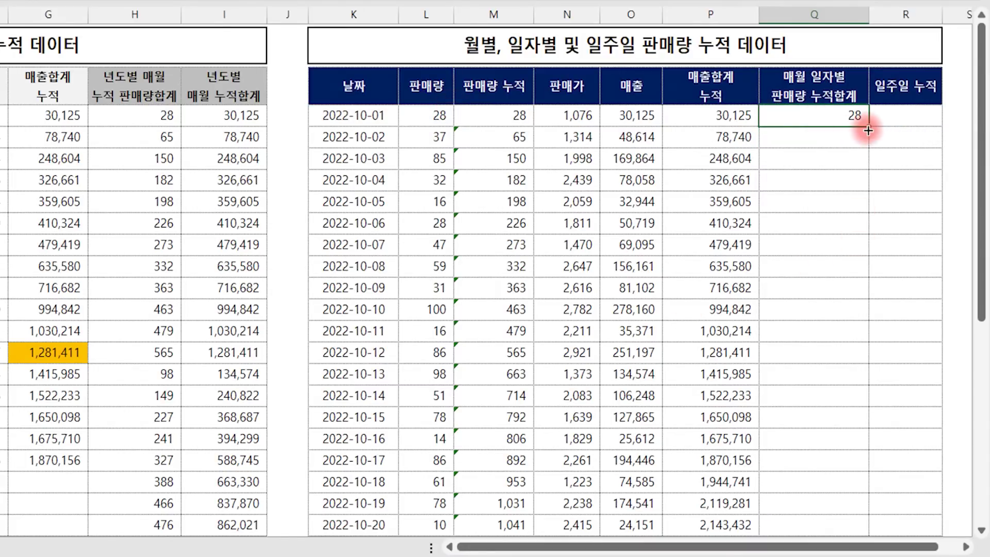
double_click(870, 126)
scroll(817, 294, down, 6)
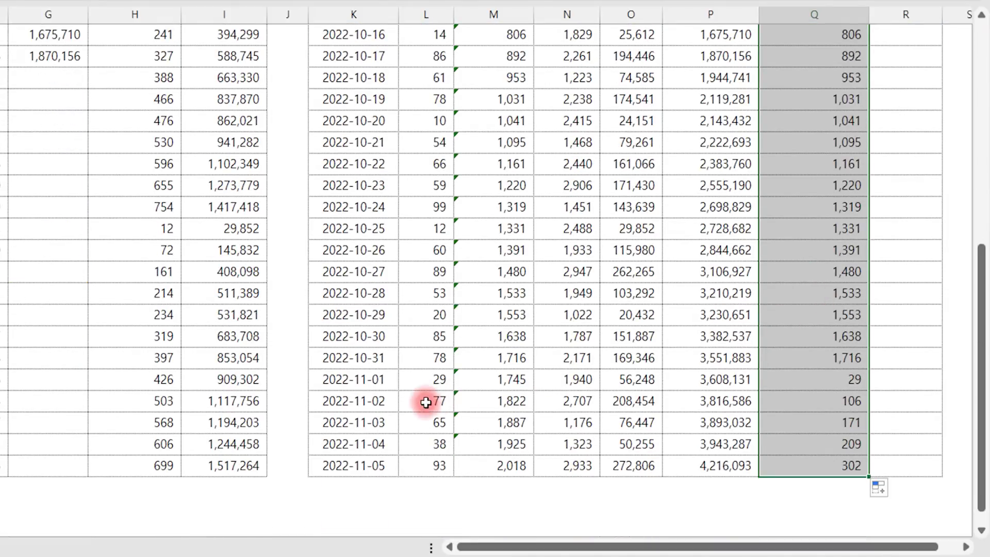
drag(385, 382, 858, 379)
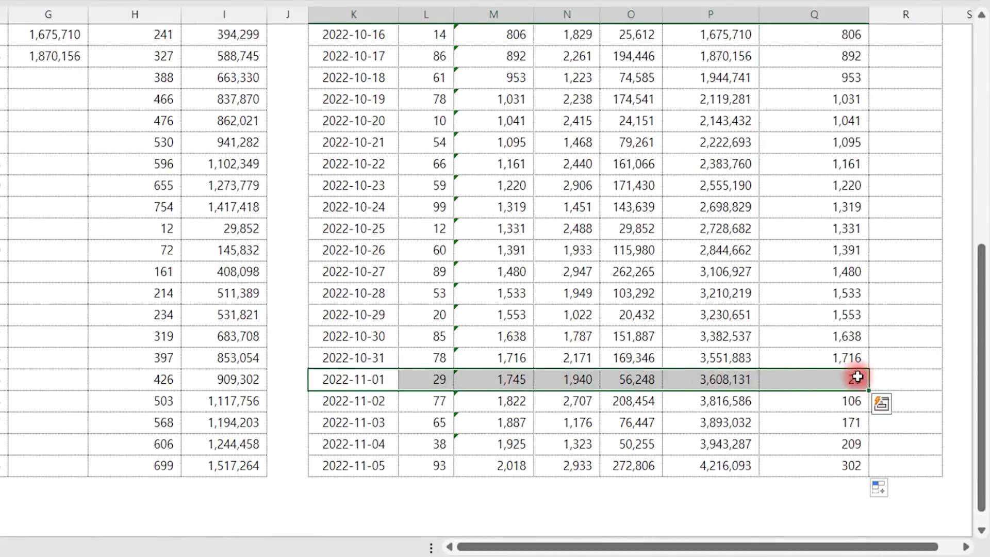
drag(504, 361, 820, 366)
click(818, 383)
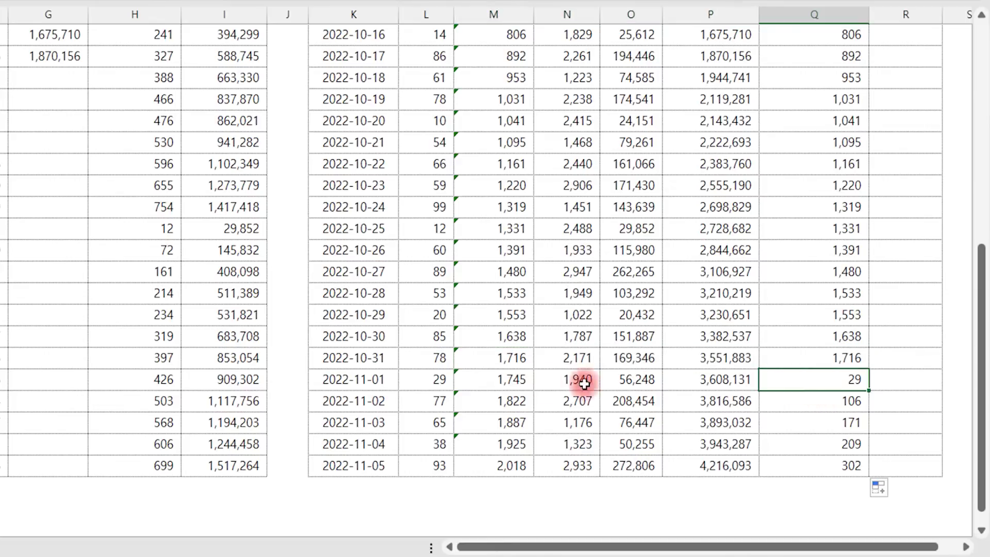
click(813, 378)
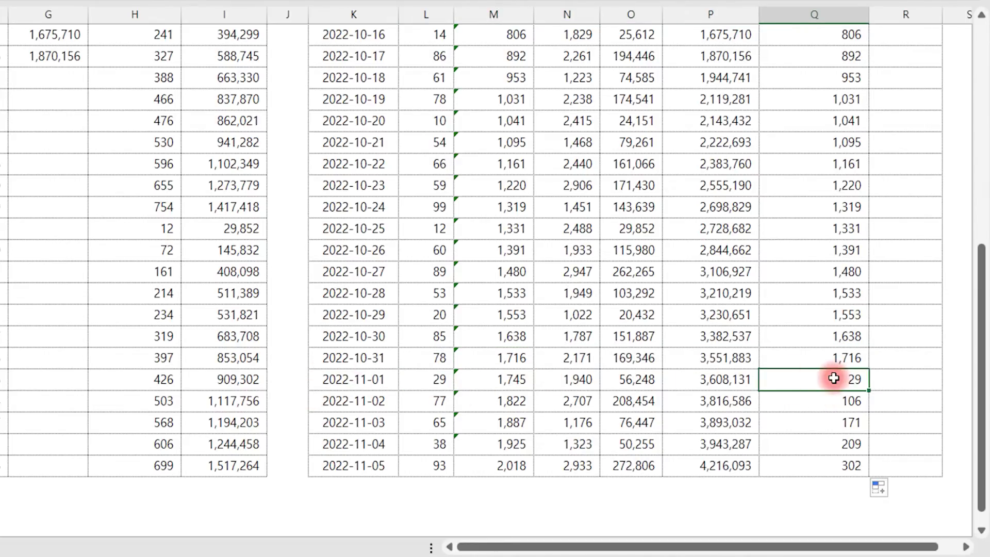
drag(834, 378, 824, 464)
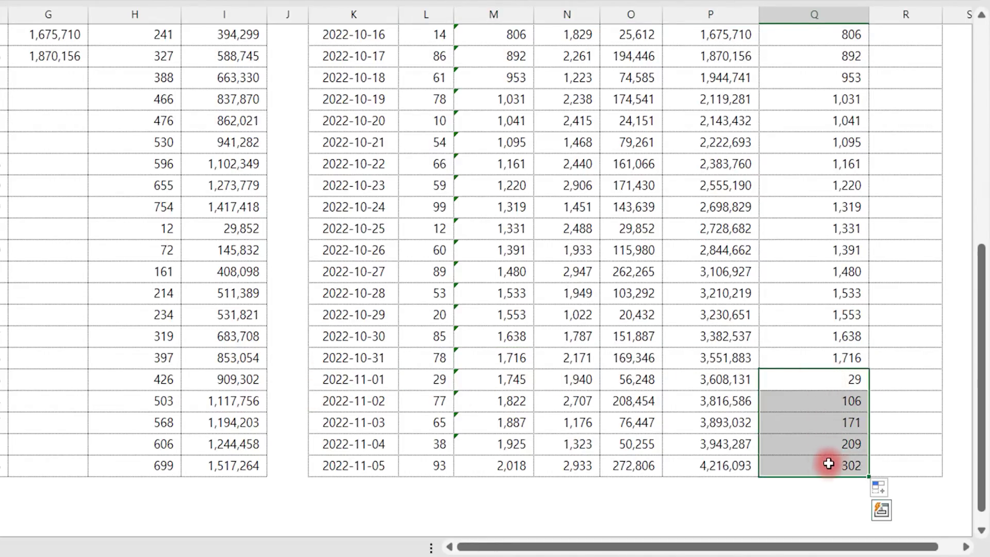
scroll(825, 464, up, 6)
click(904, 116)
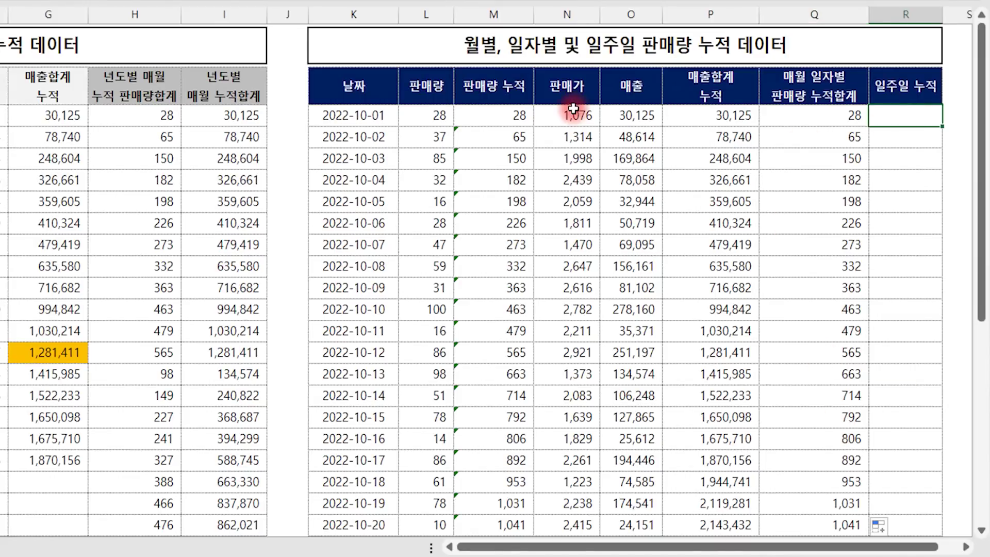
text(=sum()
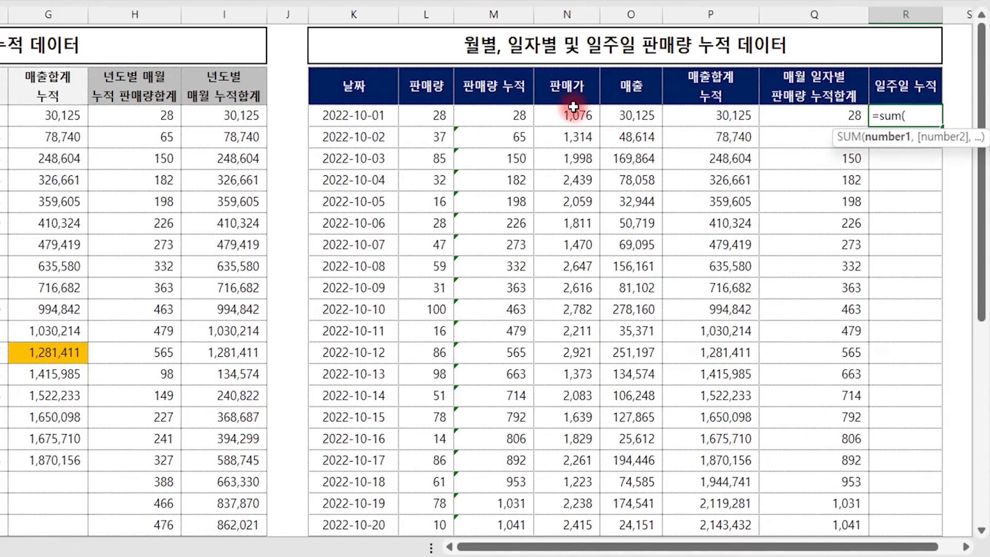
text(offset()
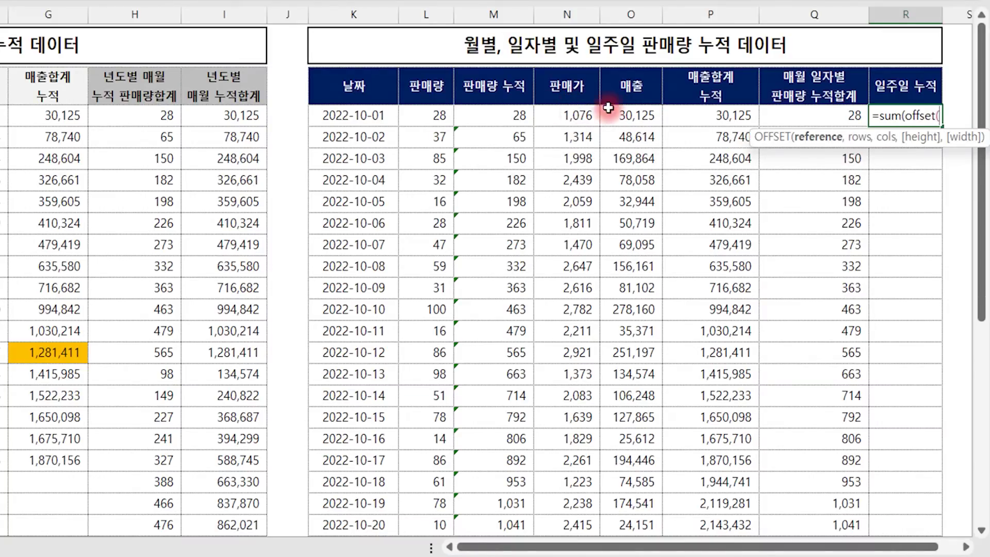
click(432, 120)
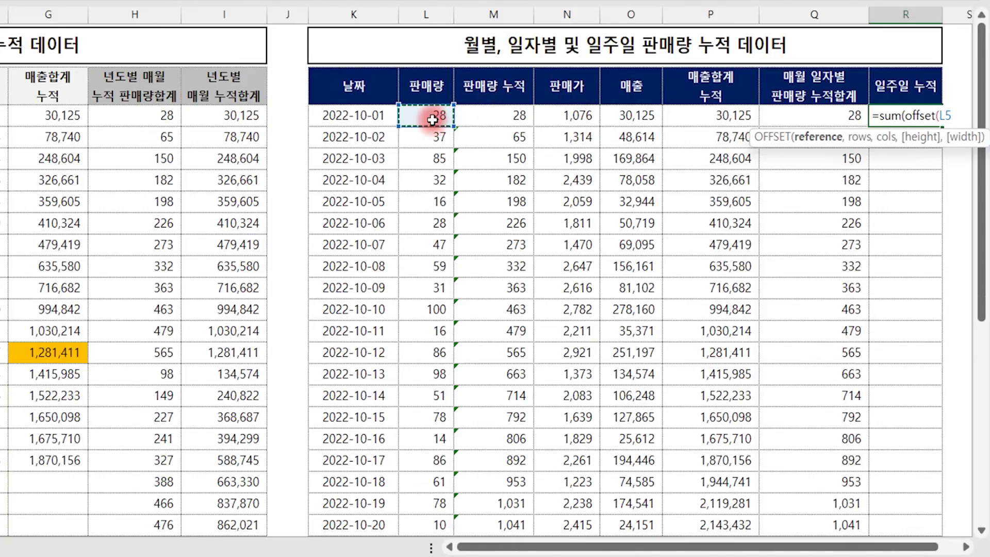
text(, )
text(,0,0)
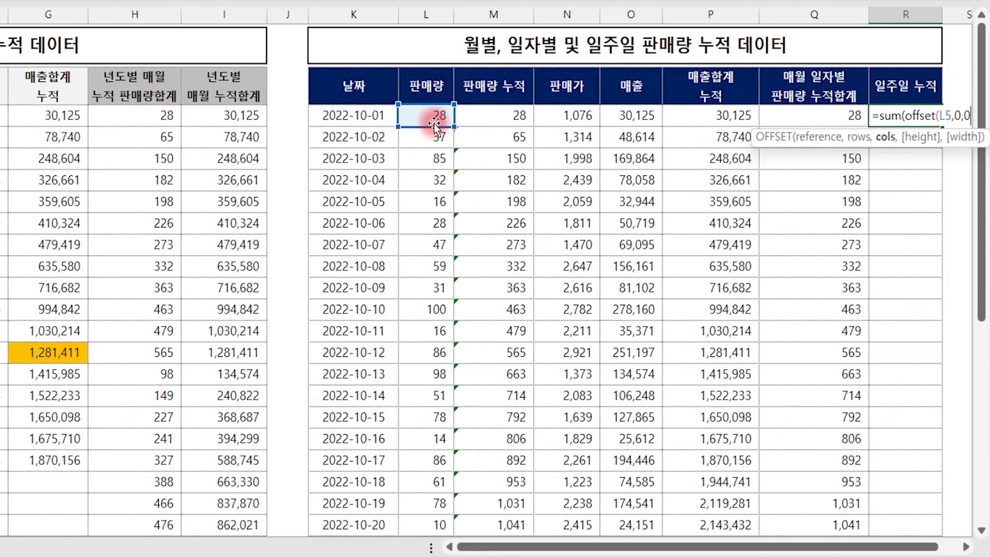
text(,)
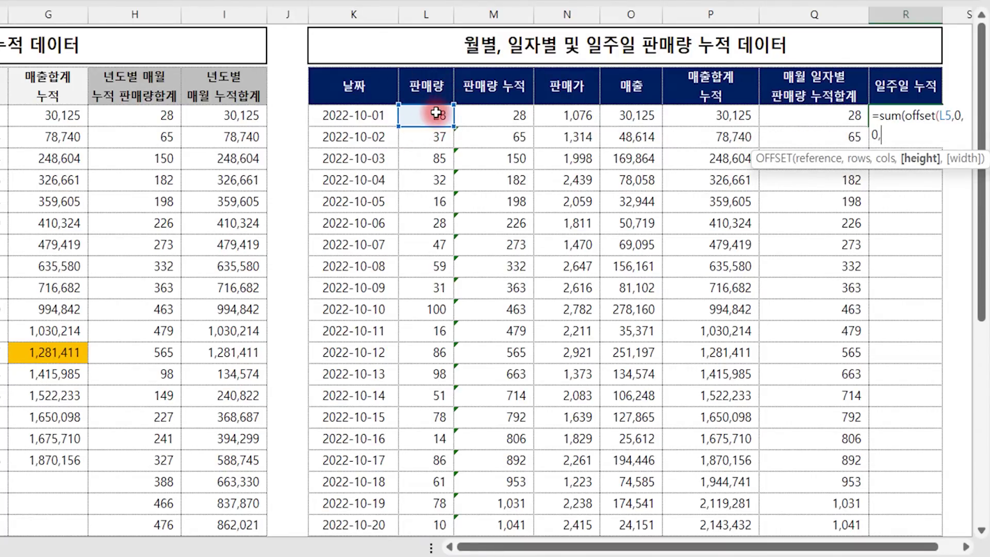
key(Escape)
Enter the weekday-name formula =TEXT(K5,"aaa") in J5 and review the first seven dates in K5:K11
click(367, 118)
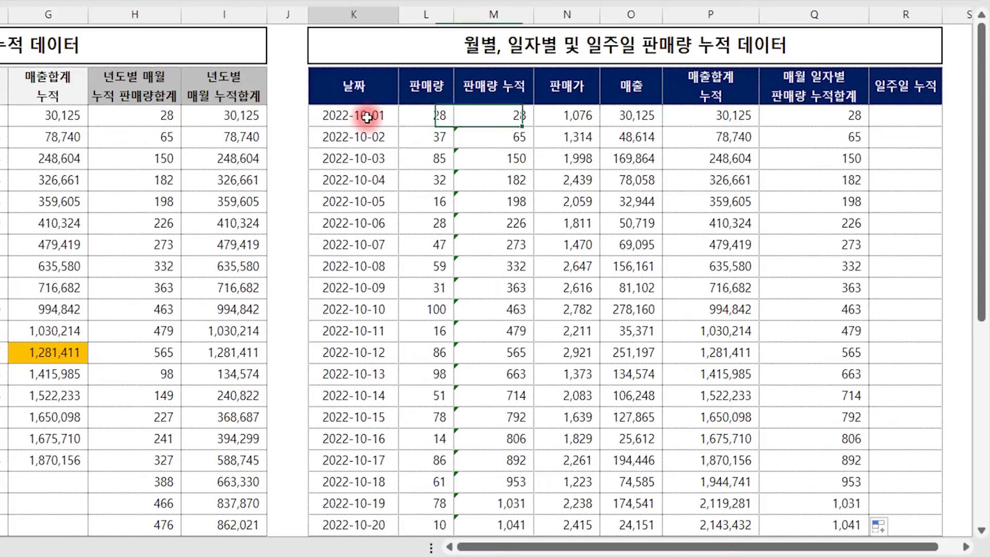
click(287, 114)
click(384, 123)
click(284, 120)
text(=)
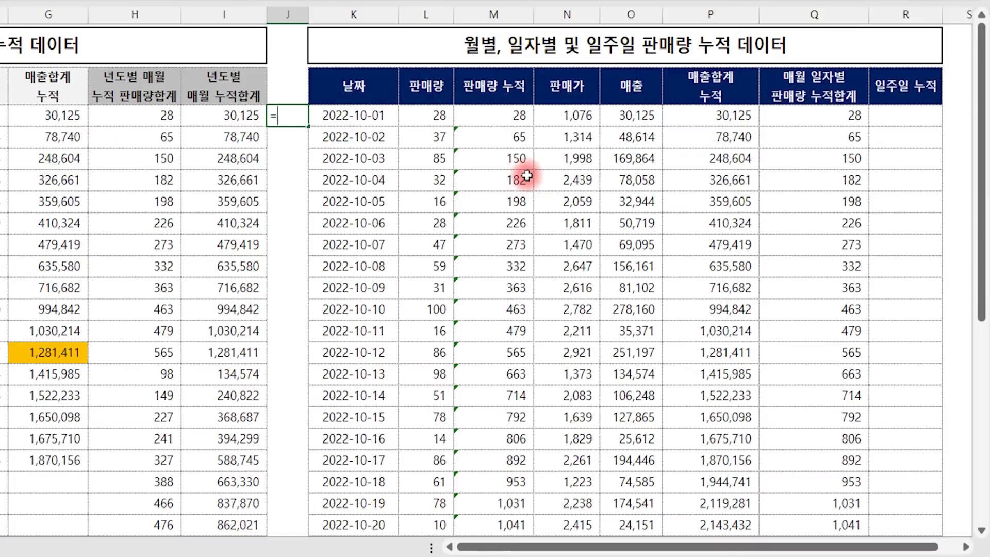
text(te)
key(Tab)
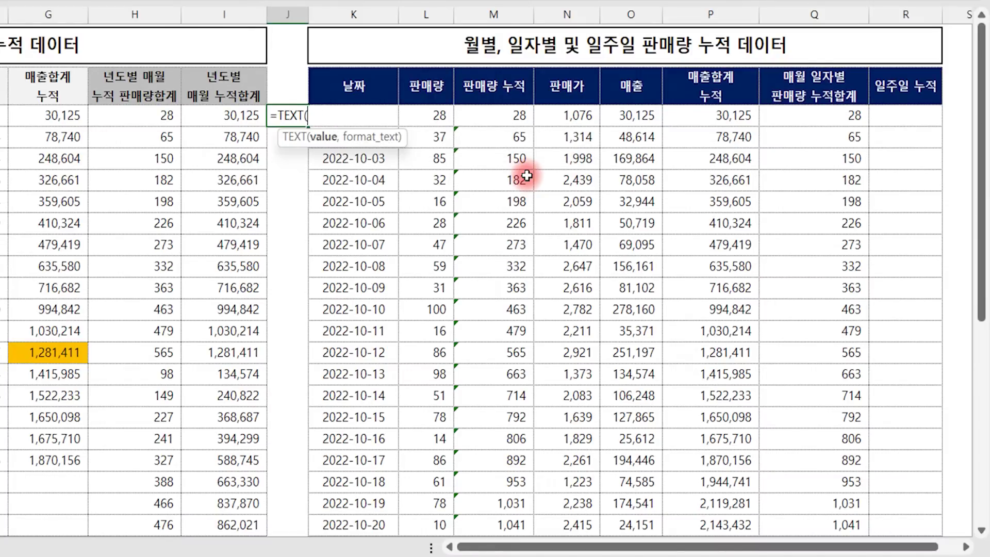
key(Right)
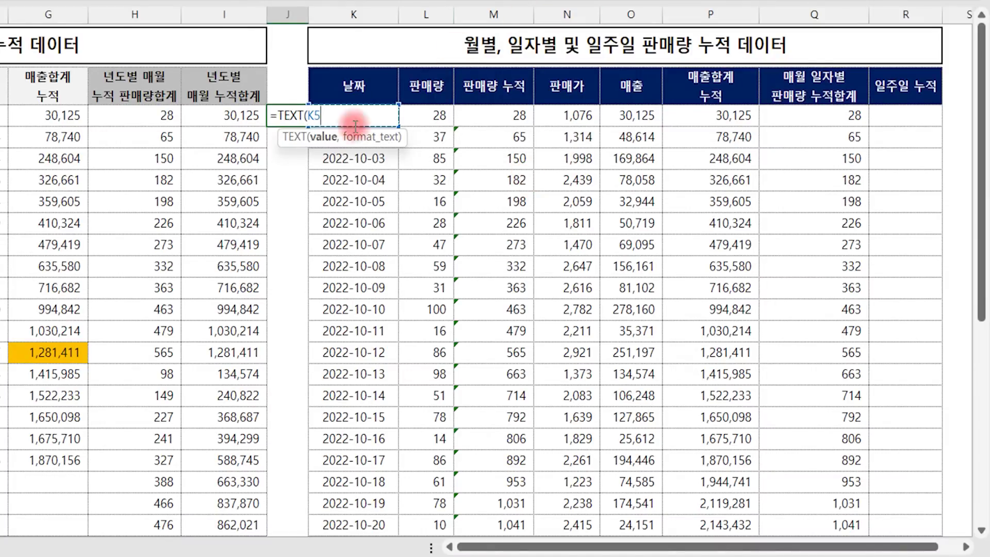
text(,"a)
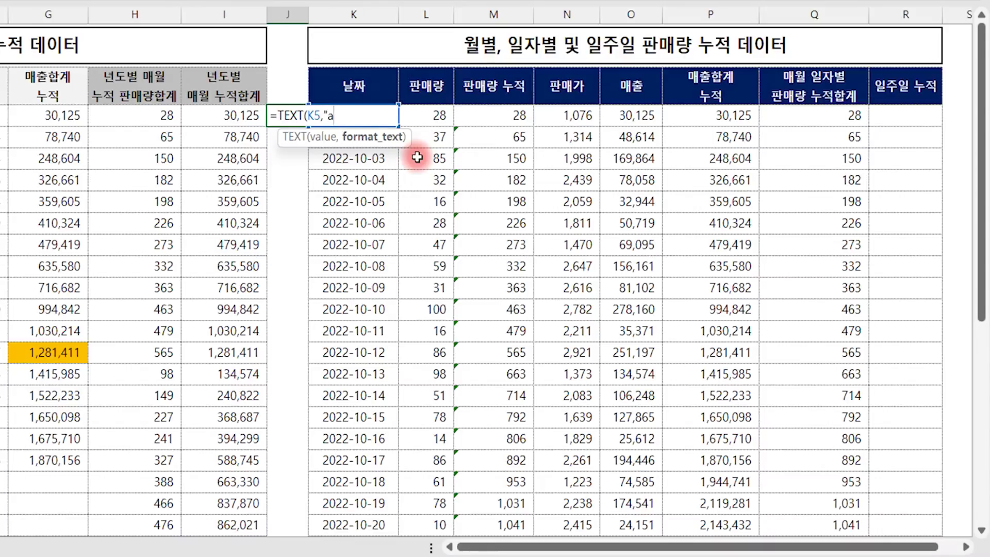
text(aa"))
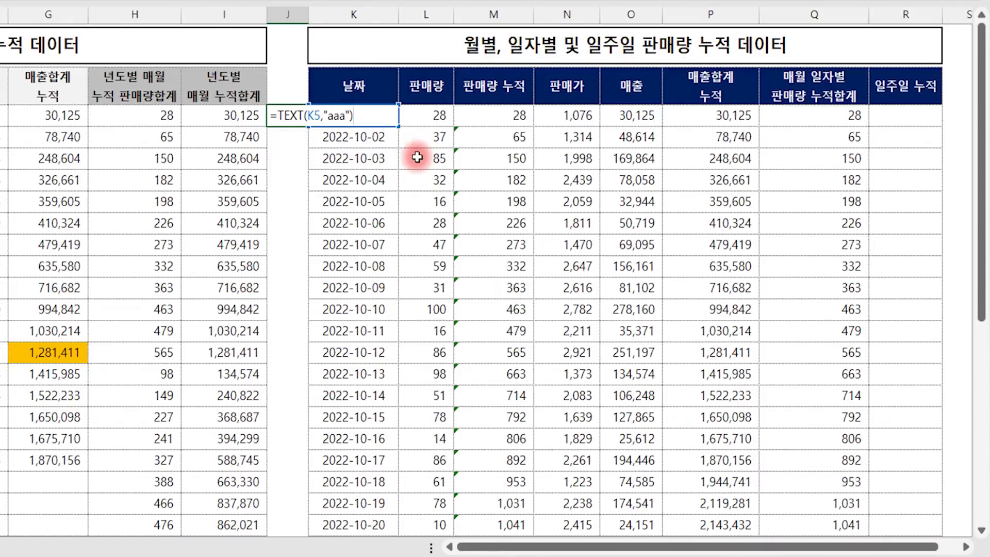
key(Return)
key(Up)
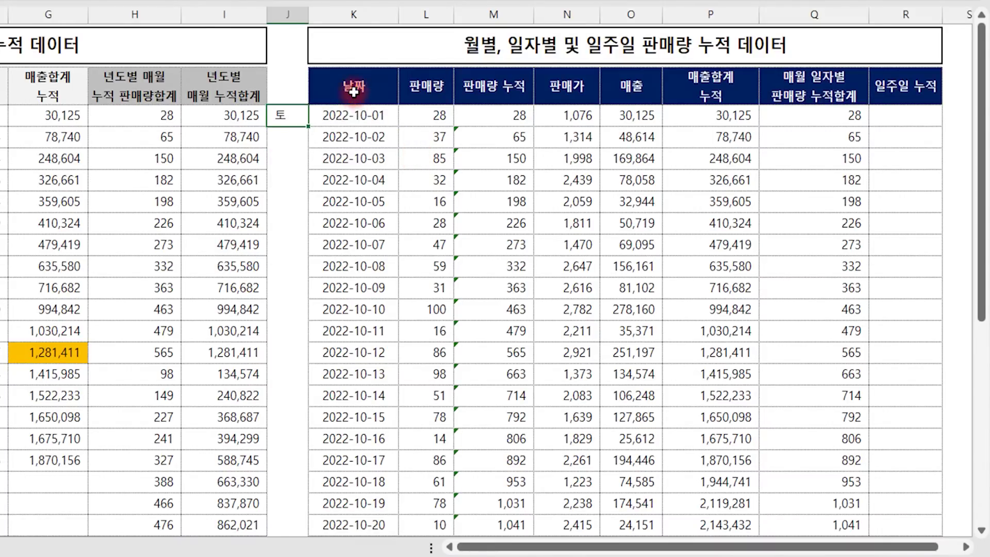
click(356, 116)
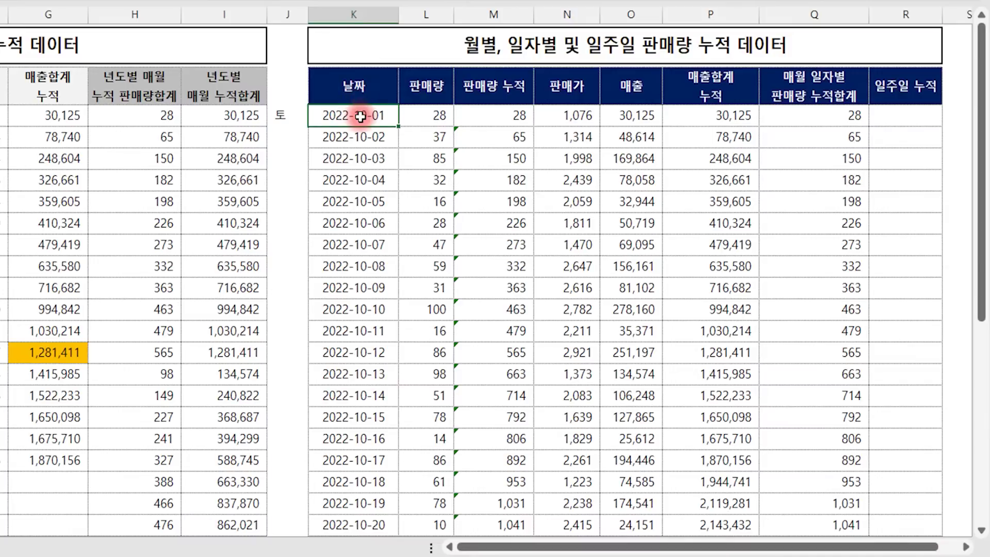
click(283, 117)
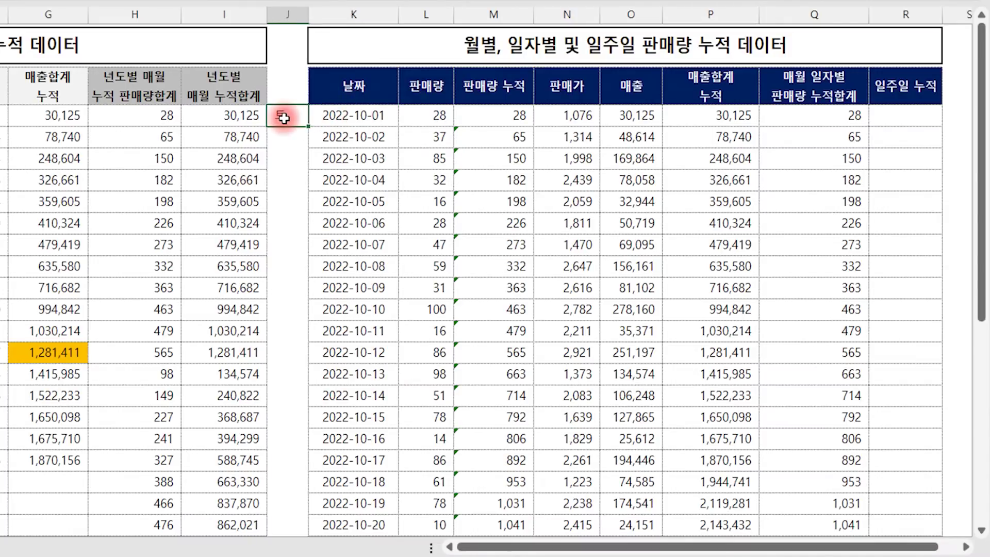
drag(363, 115, 367, 245)
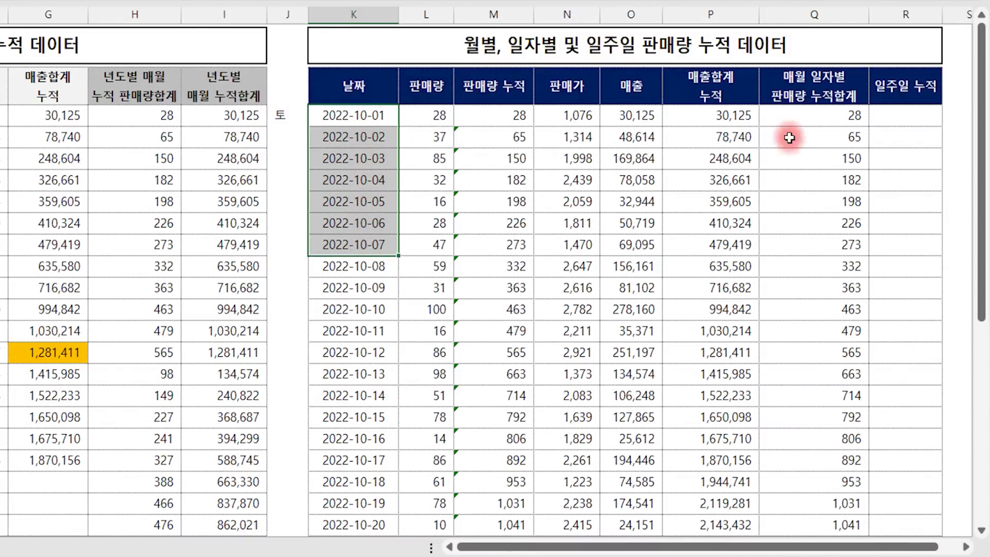
Enter the weekday-number formula =WEEKDAY(K5,16) in J6, with the week counted from Saturday (1) to Friday (7)
click(904, 117)
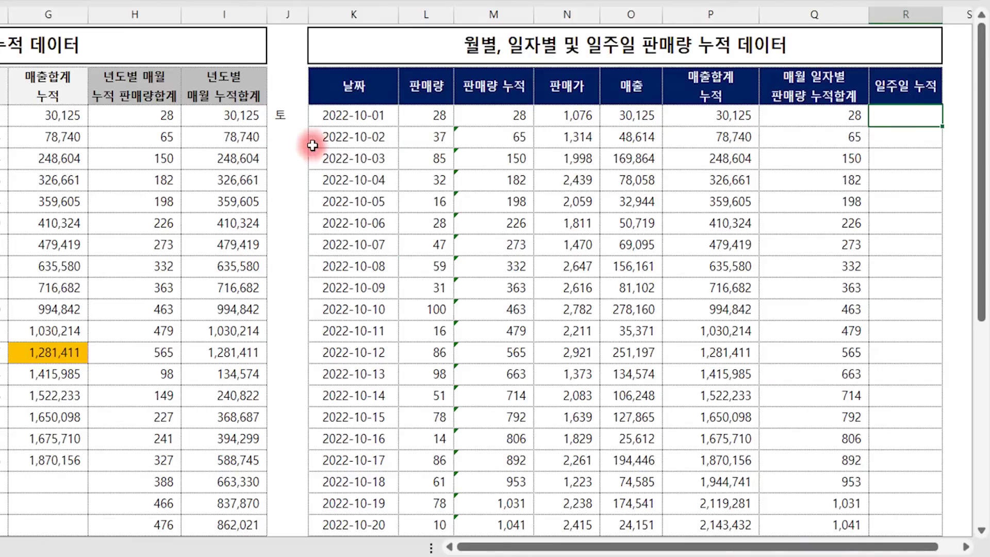
click(296, 137)
text(=we)
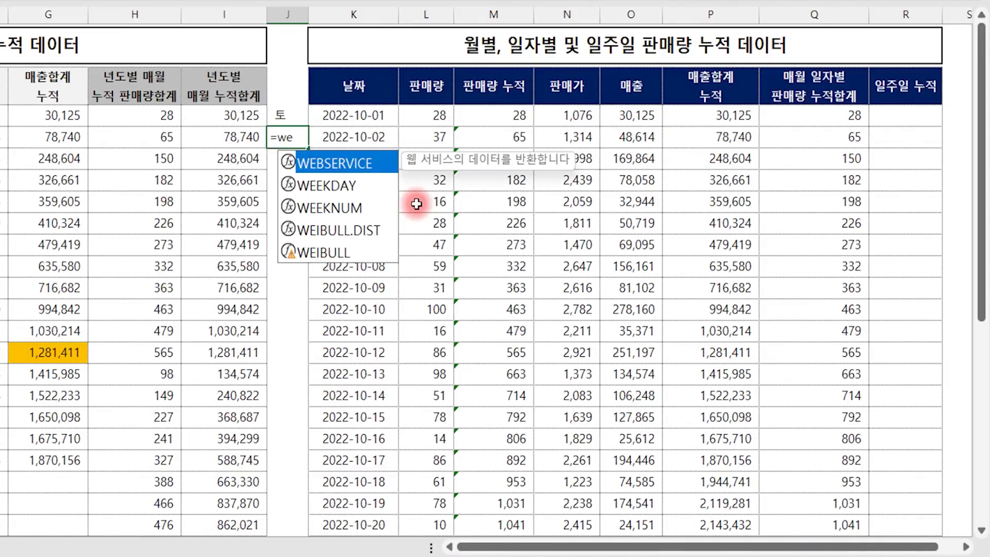
text(ekday()
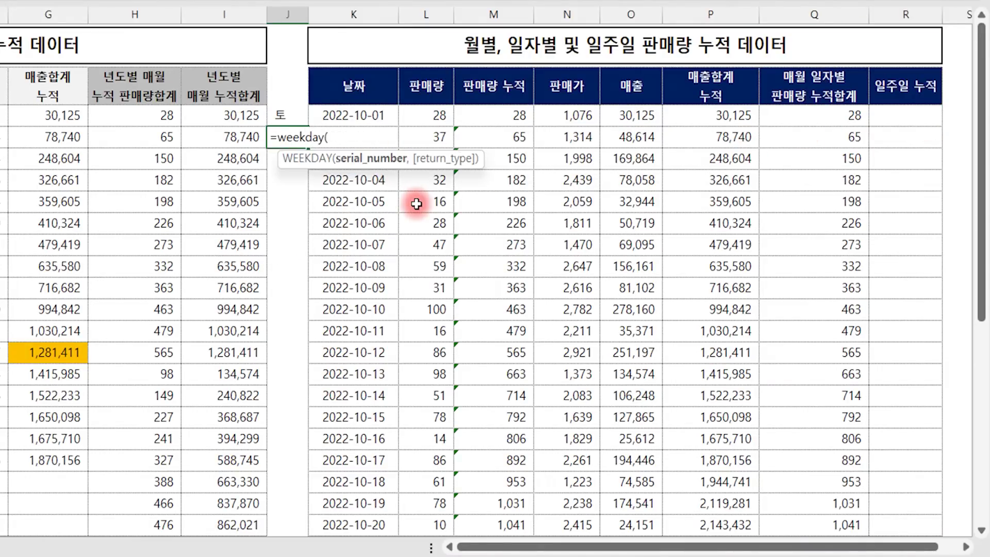
click(353, 116)
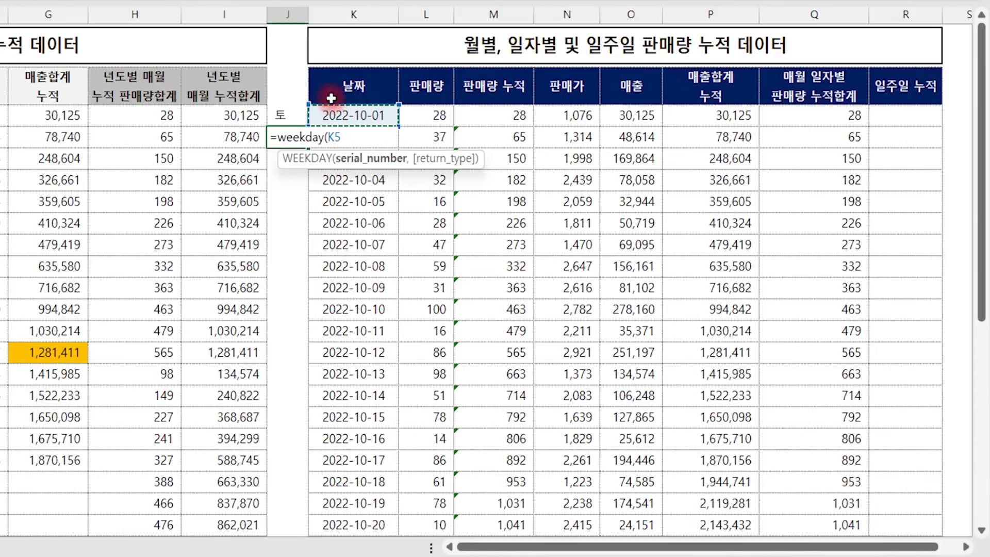
text(,)
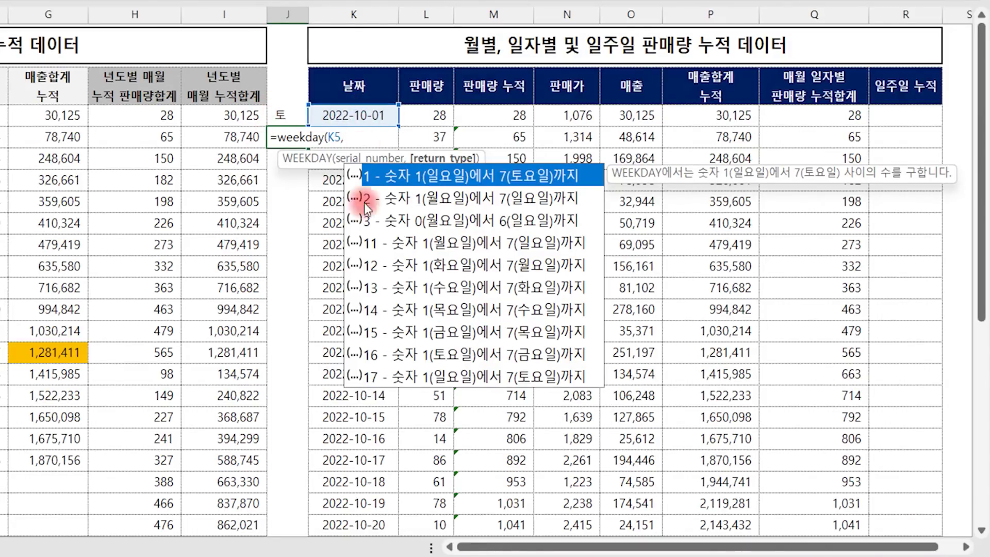
click(406, 356)
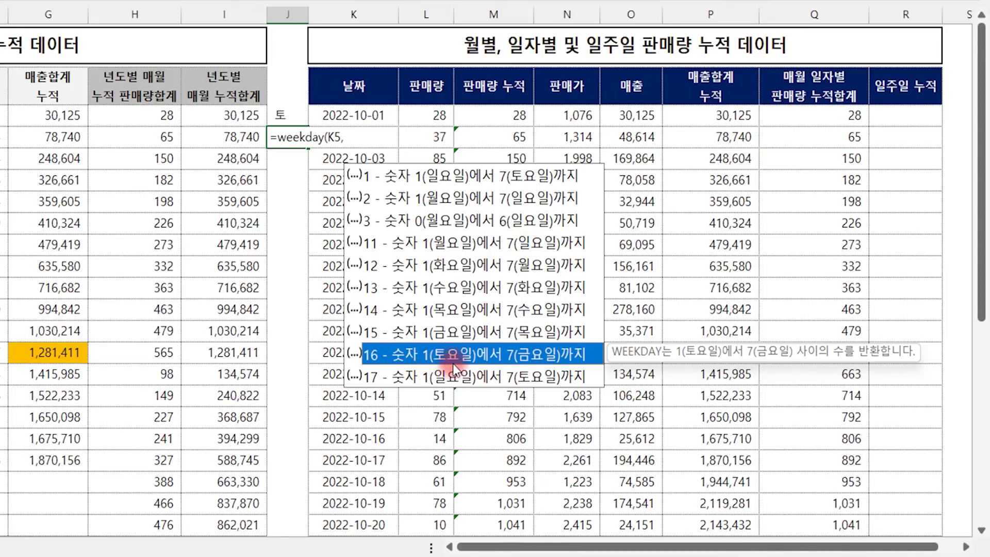
double_click(377, 354)
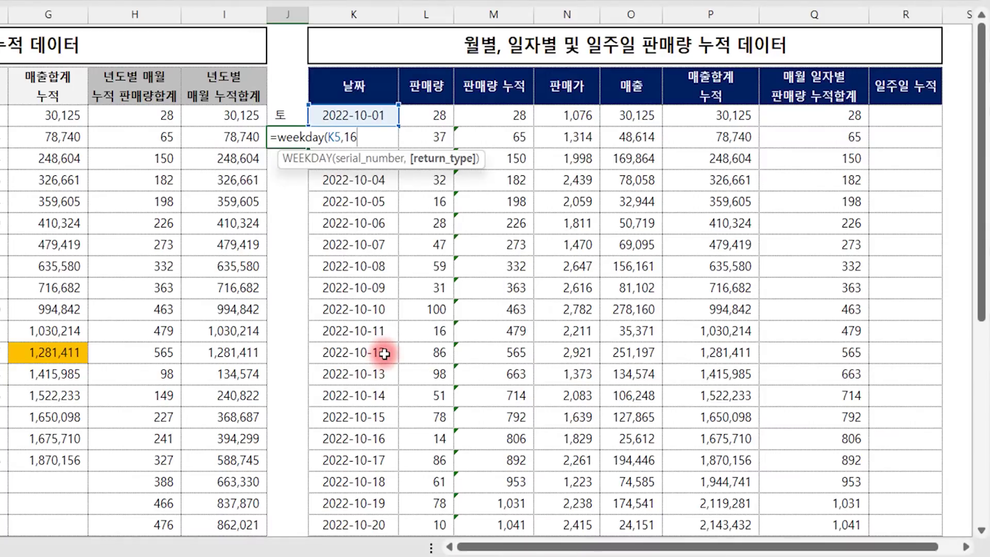
text())
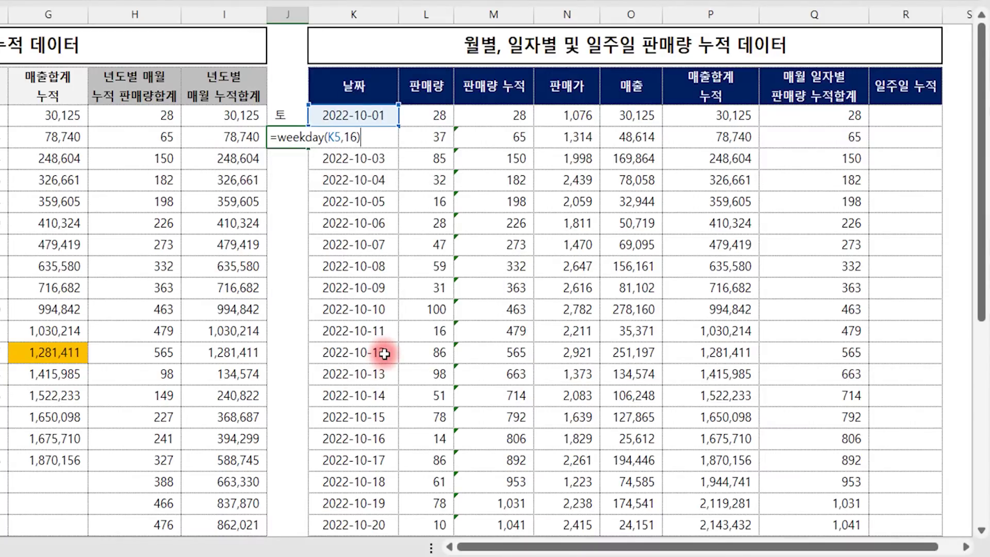
key(Return)
key(Up)
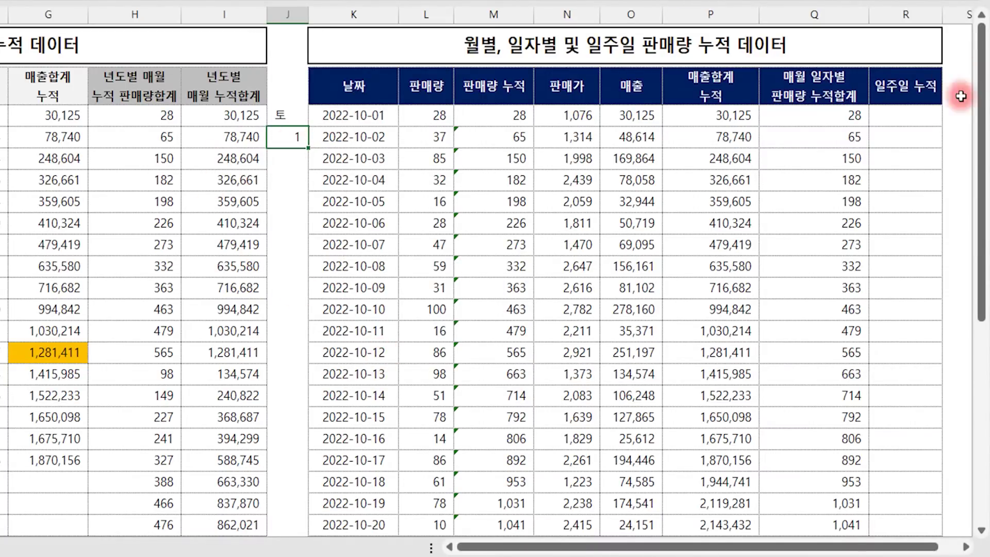
Begin the 일주일 누적 formula in R5 as =sum(offset(L5,0,0, up to the height argument
click(913, 121)
click(914, 134)
click(909, 159)
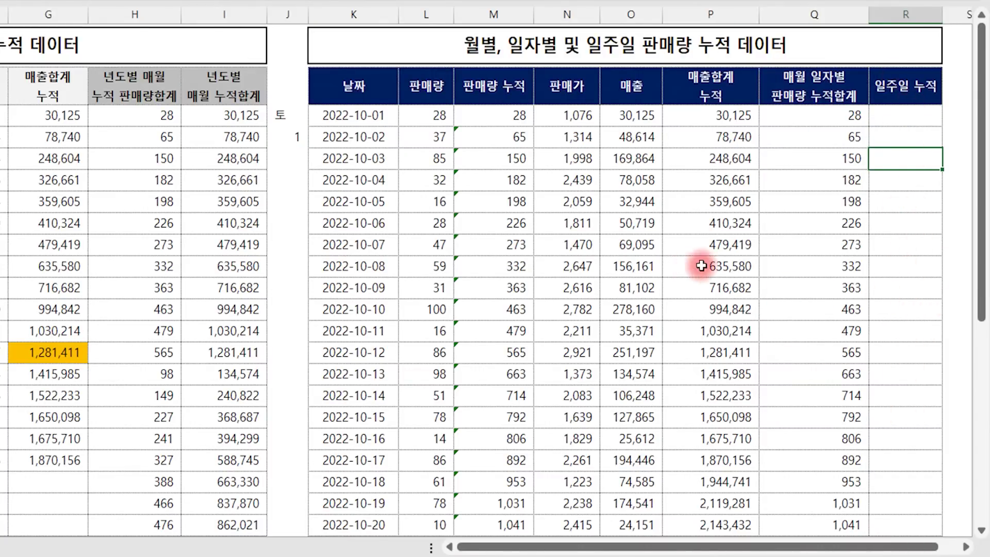
click(895, 119)
text(=sum(offset()
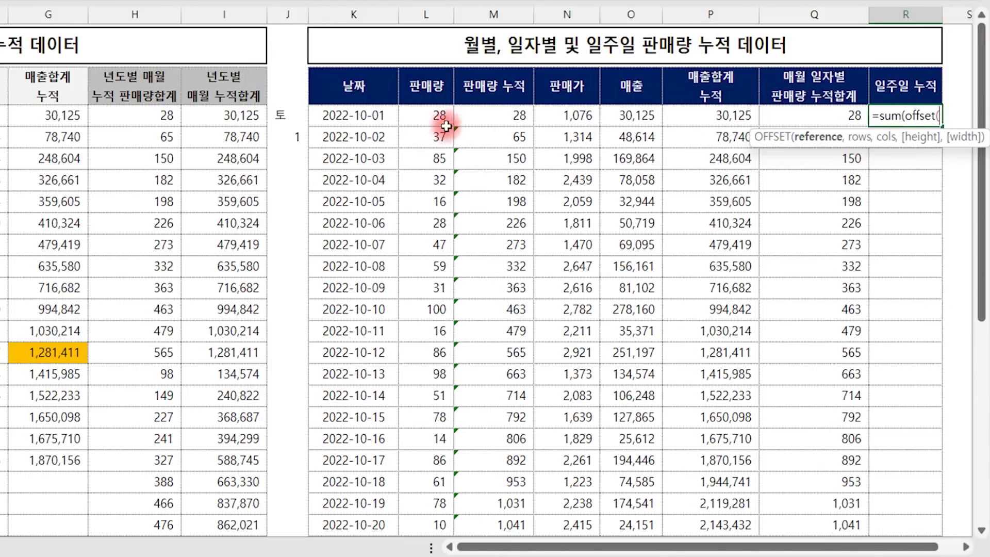
click(431, 118)
text(,0,0)
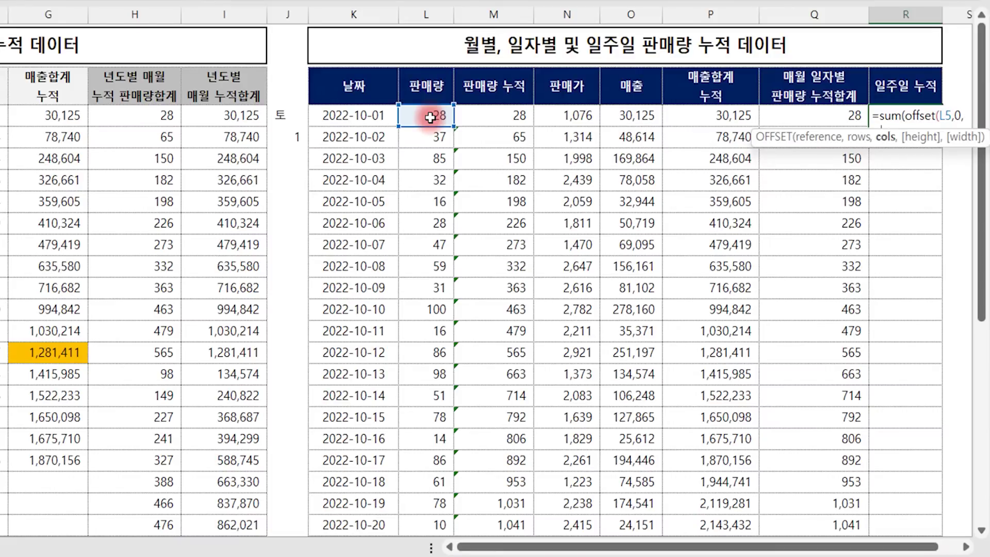
text(,)
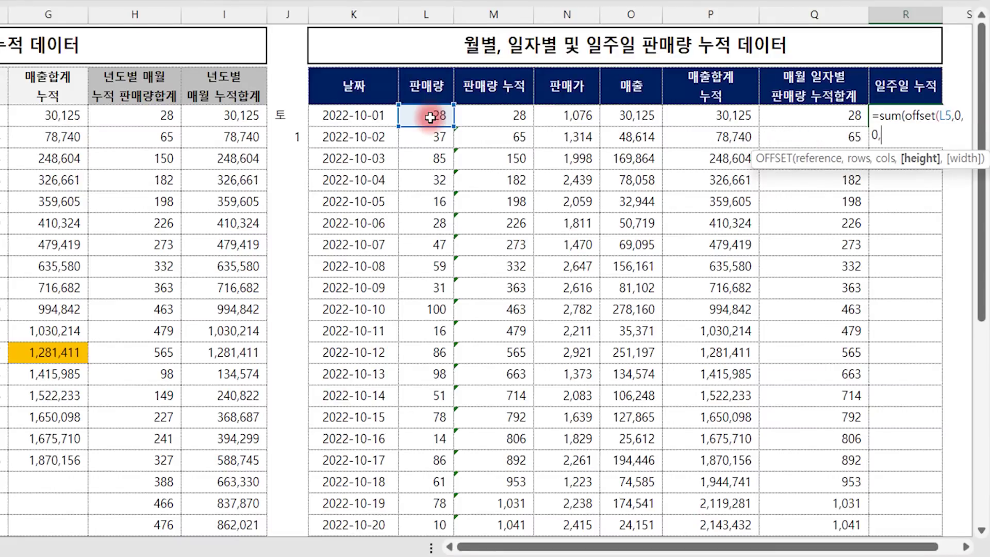
Complete the 일주일 누적 formula in R5 with the height -WEEKDAY(K5,16), giving =SUM(OFFSET(L5,0,0,-WEEKDAY(K5,16)))
text(-weekday)
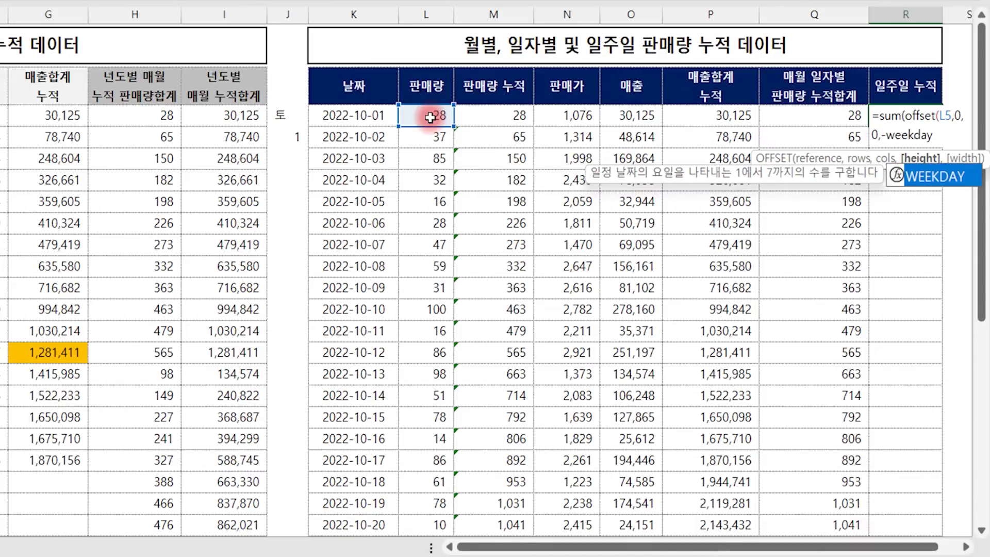
text(()
click(360, 115)
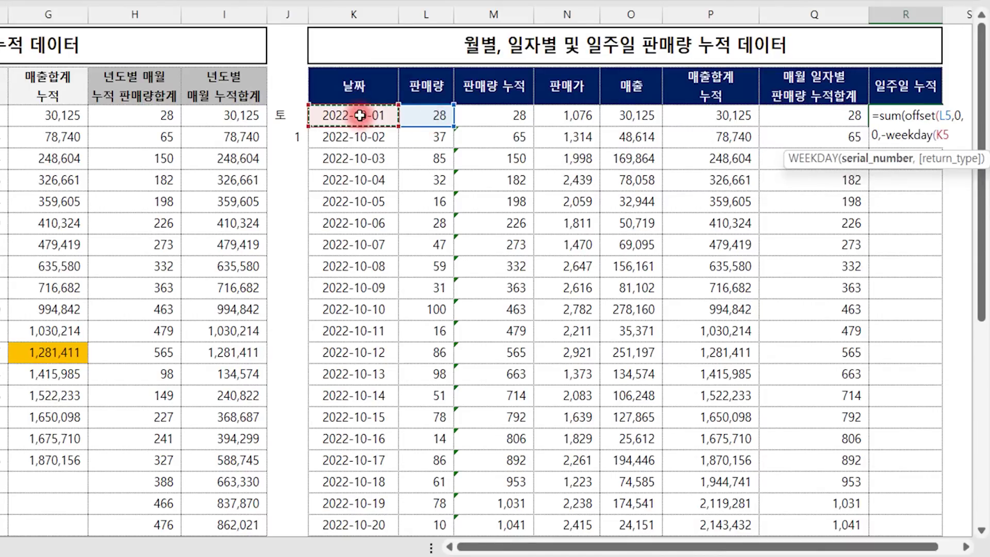
text(,)
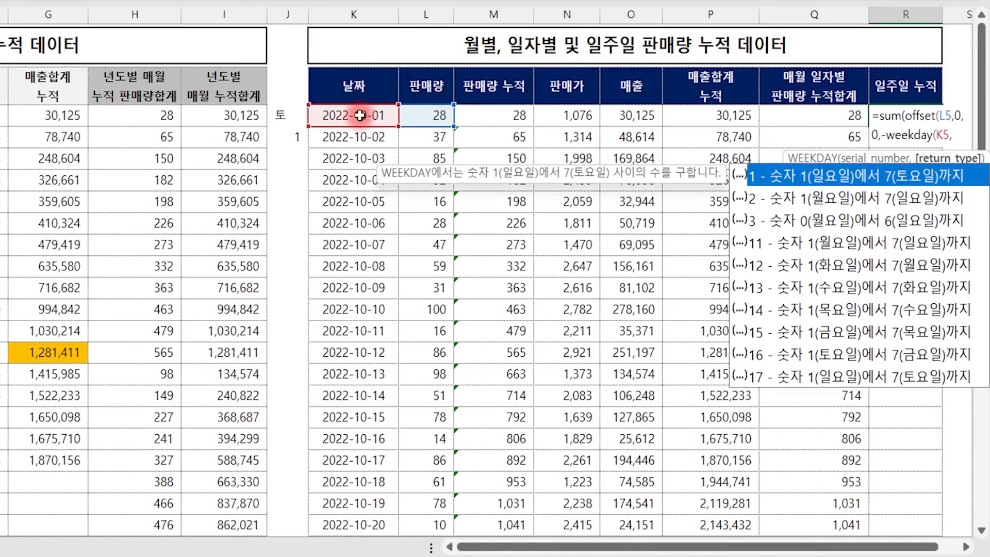
double_click(856, 356)
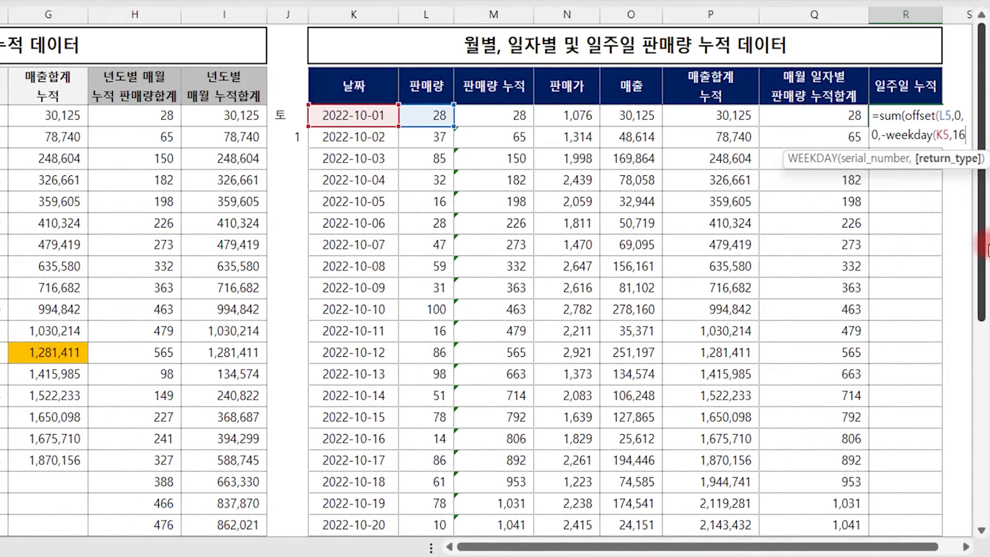
text())
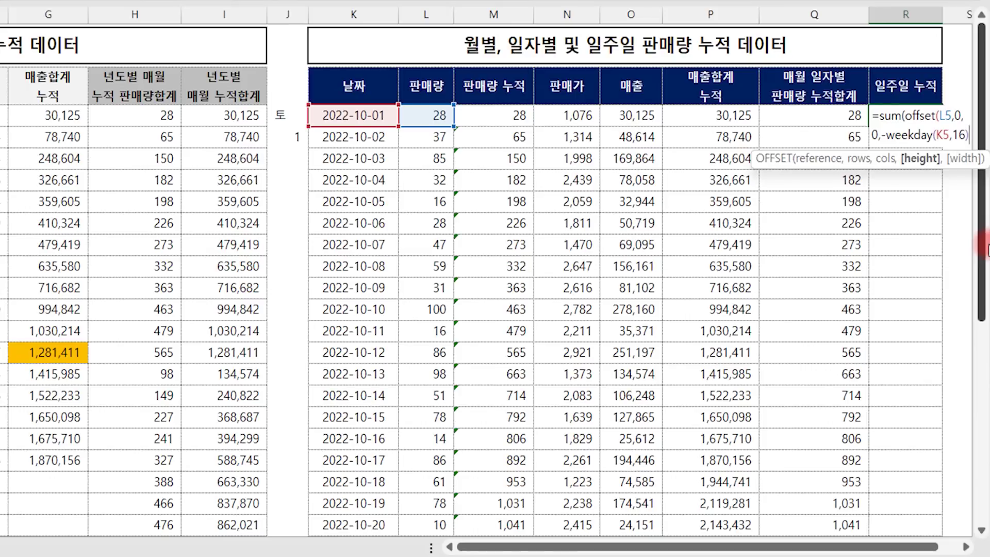
text())
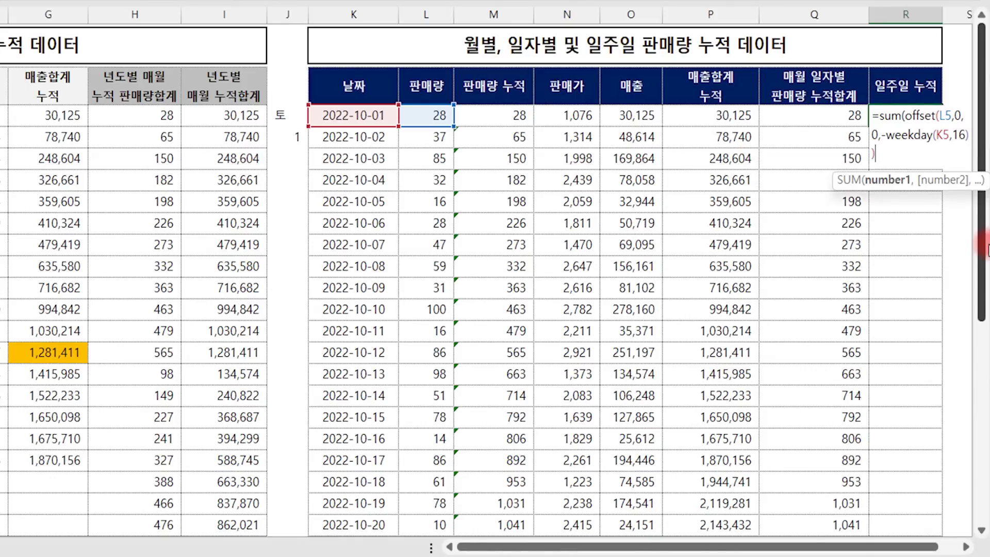
text())
key(Return)
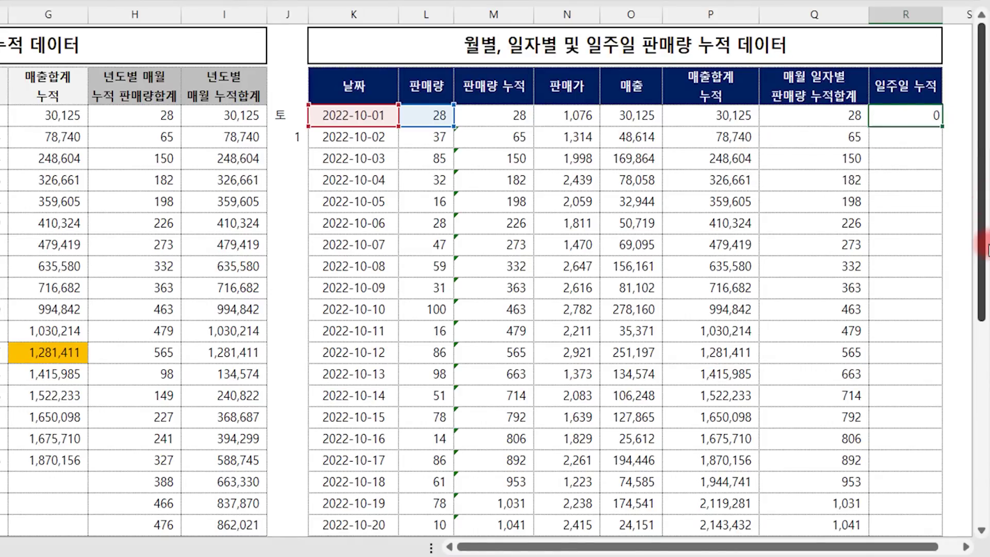
key(Up)
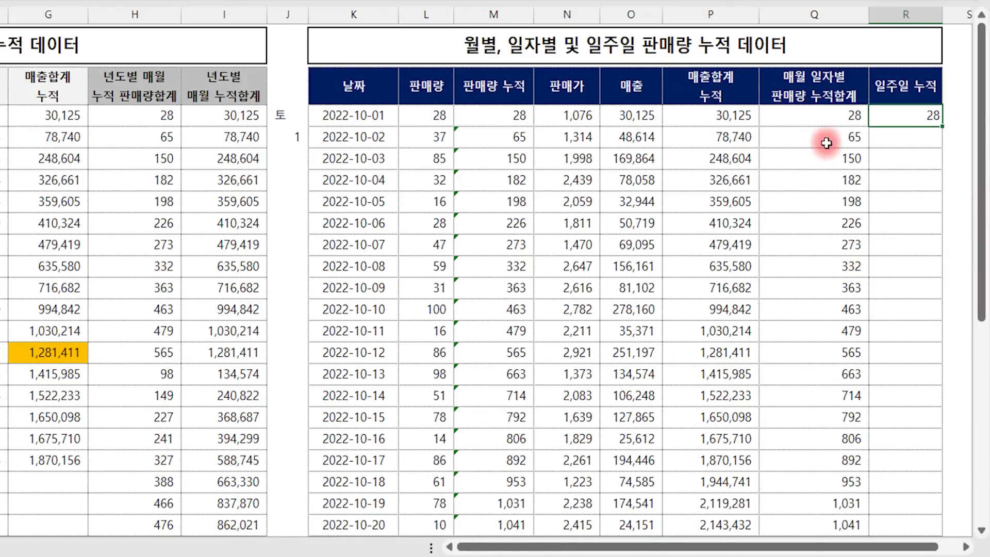
Fill the weekly running-total formula from R5 down to R18 and check the first week's totals in R5:R11
drag(943, 126, 918, 398)
drag(918, 115, 912, 246)
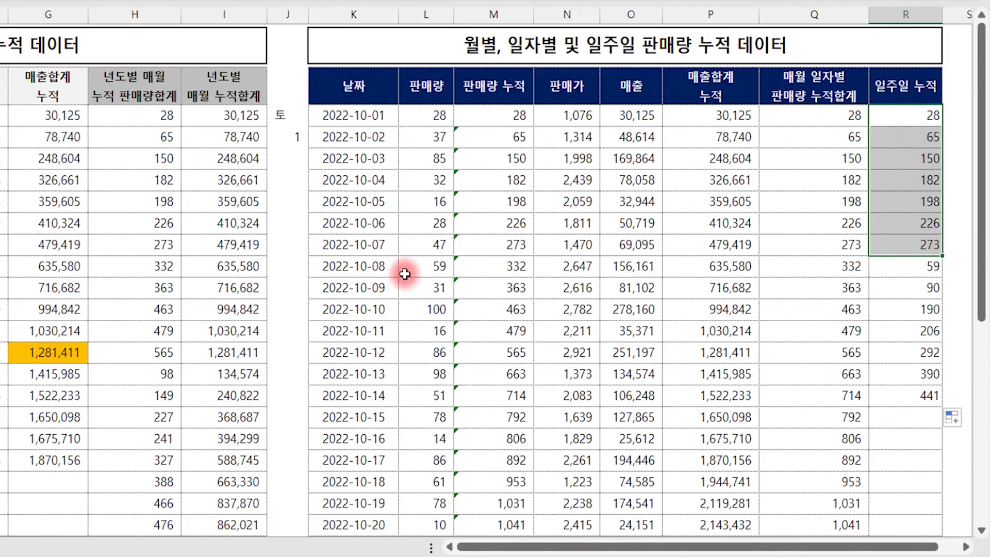
click(907, 267)
Extend the weekly running-total formula to R20, compare the 2022-10-15 row with its 판매량, and fill the rest down to R40
mouse_move(906, 266)
mouse_down()
mouse_move(915, 392)
mouse_move(945, 423)
mouse_move(944, 438)
mouse_up()
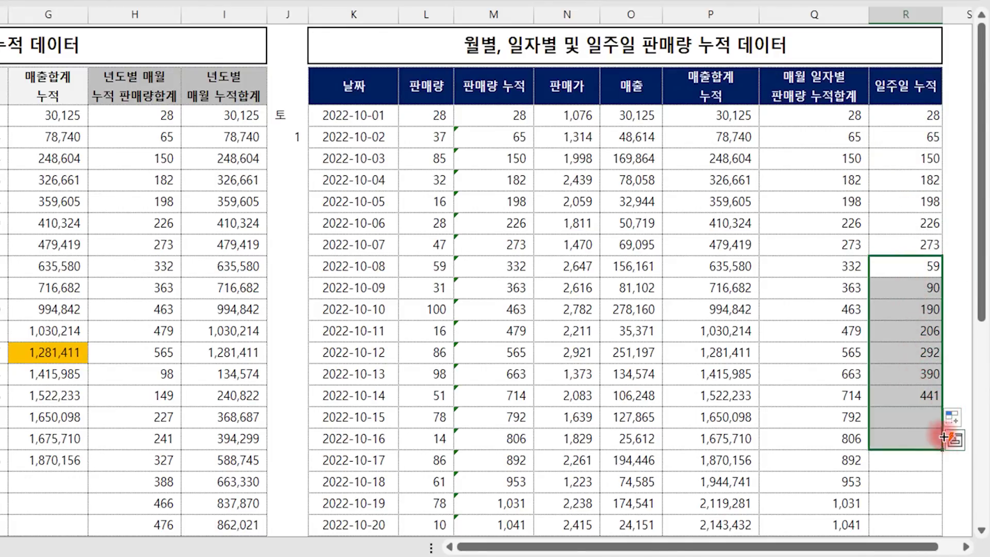
click(913, 416)
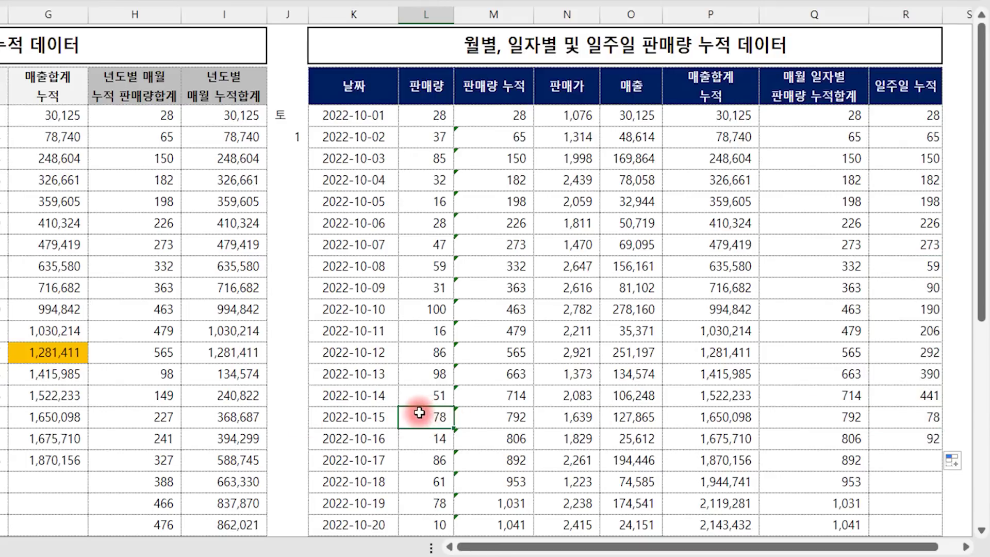
click(919, 419)
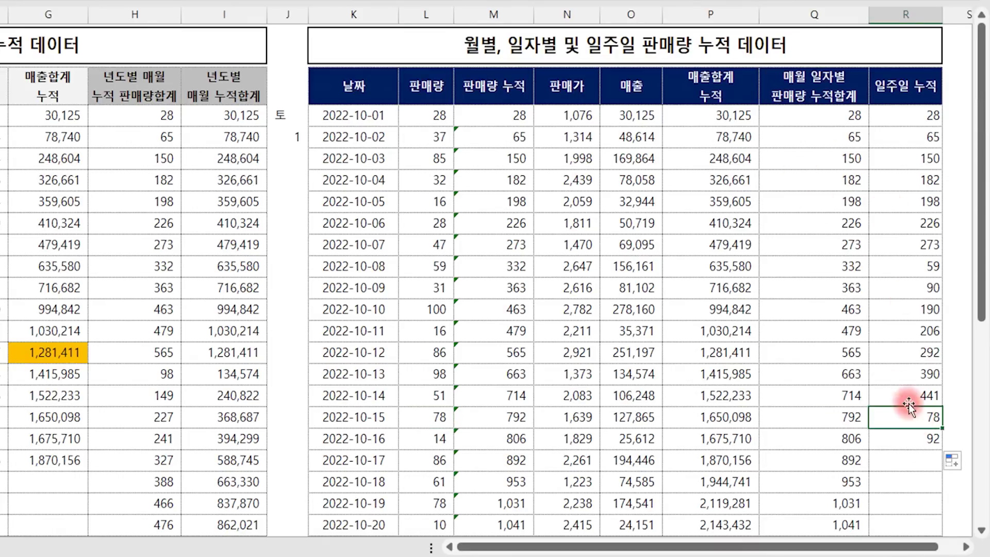
click(924, 433)
double_click(941, 452)
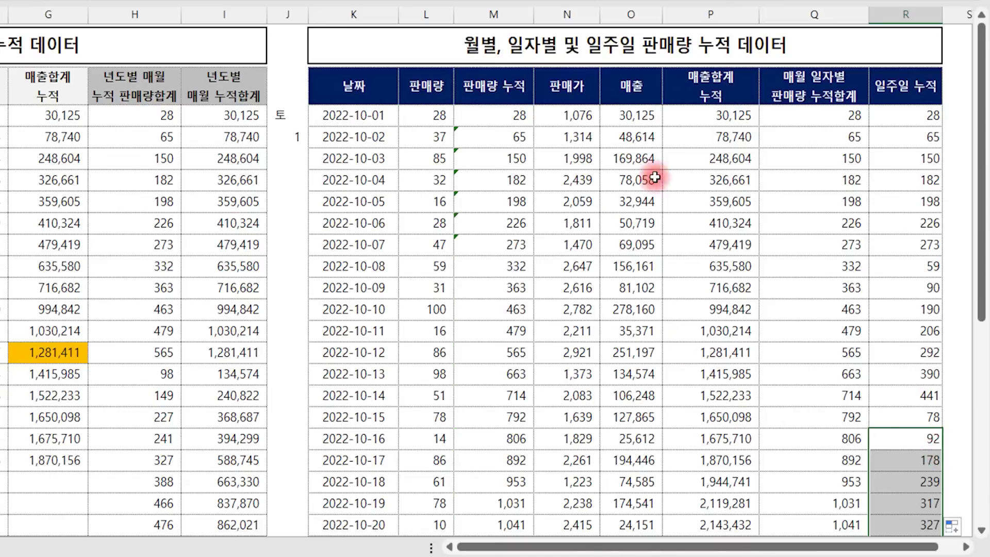
Start a new conditional formatting rule for K5:R40 that uses a formula to determine the cells to format
click(893, 265)
drag(364, 115, 891, 485)
scroll(707, 357, up, 7)
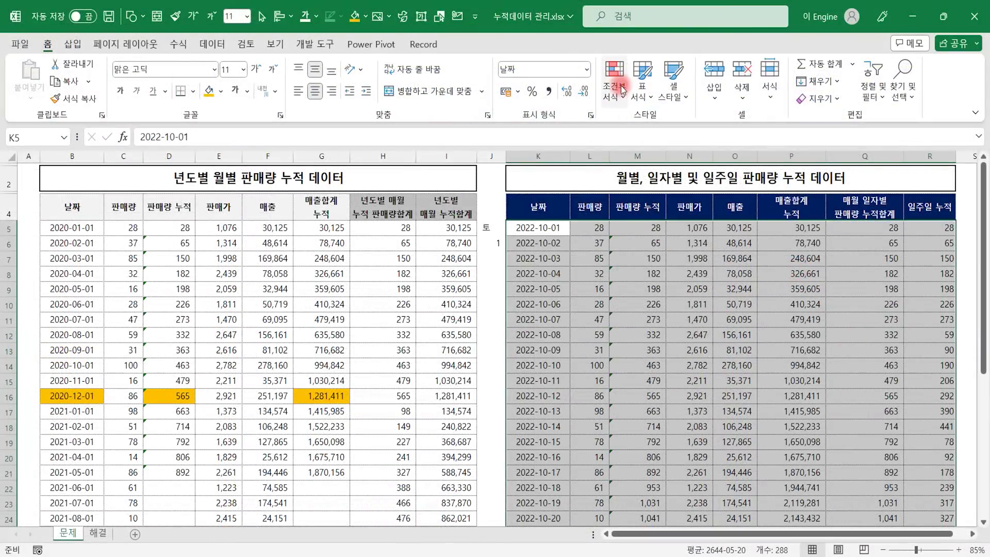
click(621, 85)
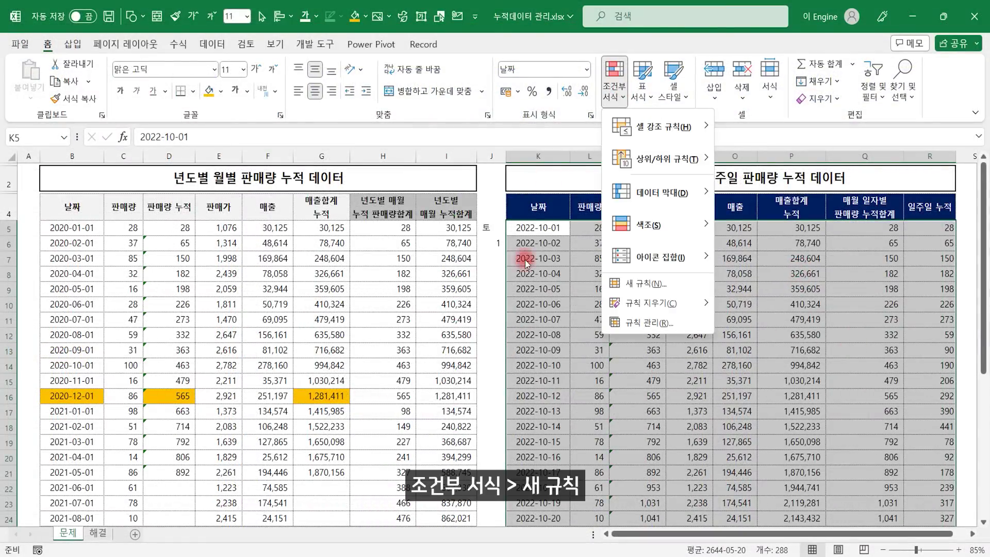
click(649, 285)
drag(652, 145, 750, 218)
click(686, 331)
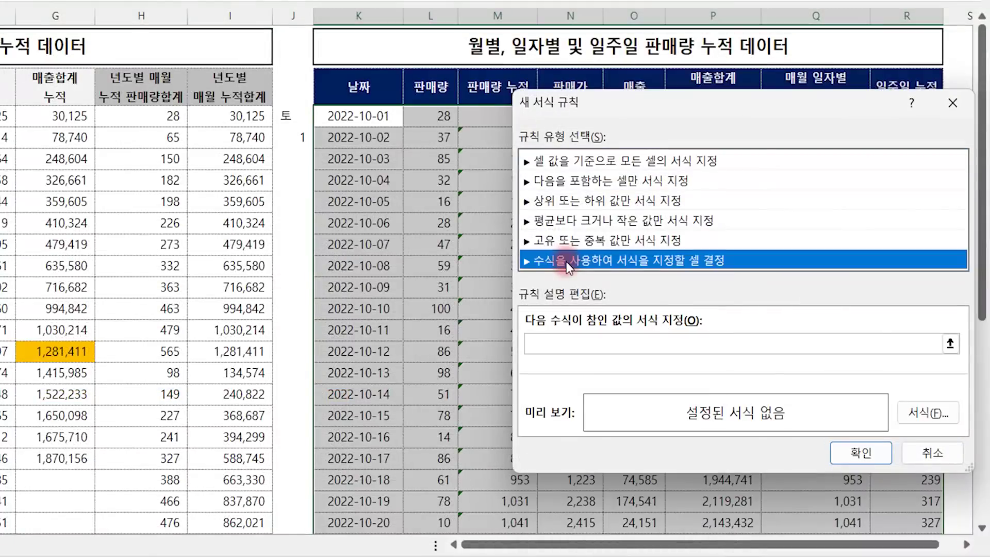
Enter the rule formula =weekday($K5,16)=7 with only column K locked
click(691, 391)
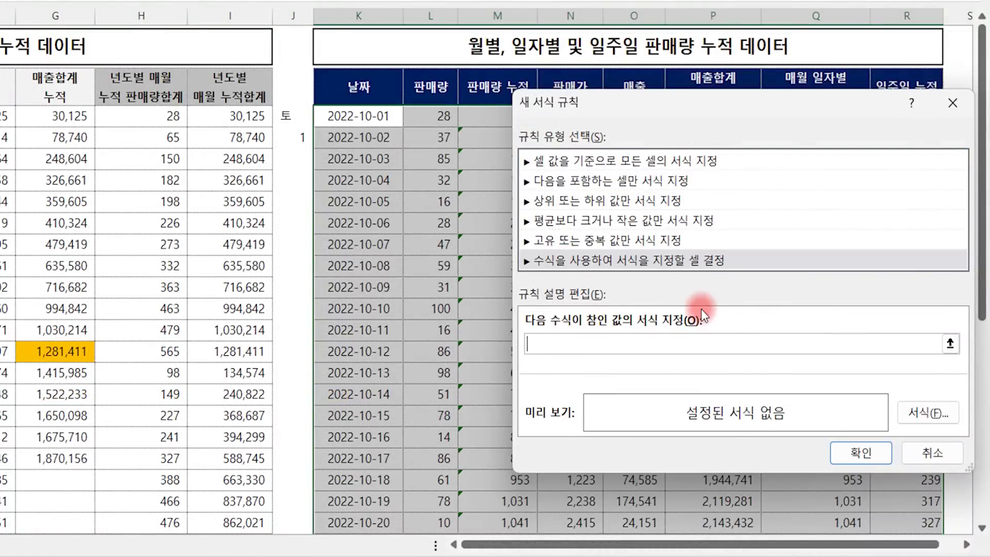
text(=weekday()
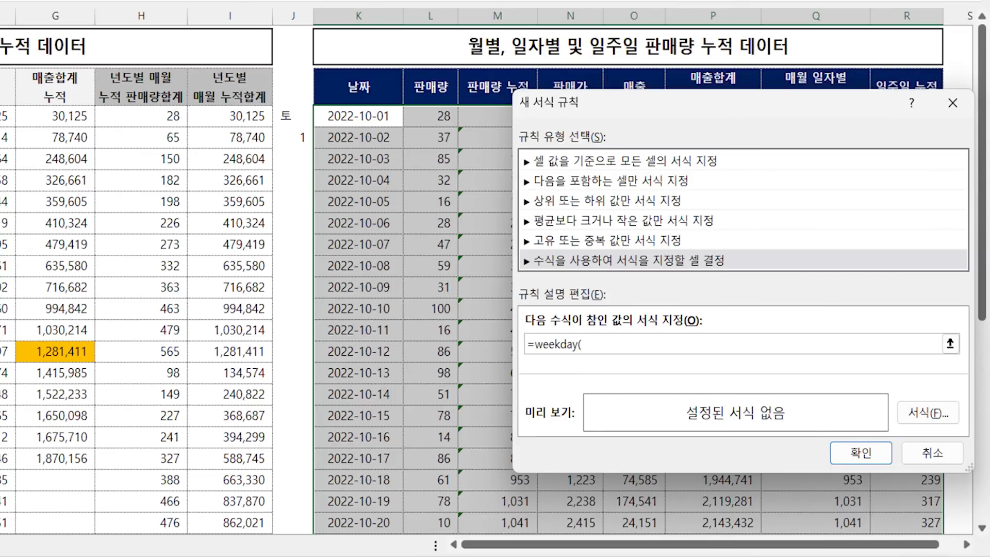
click(362, 116)
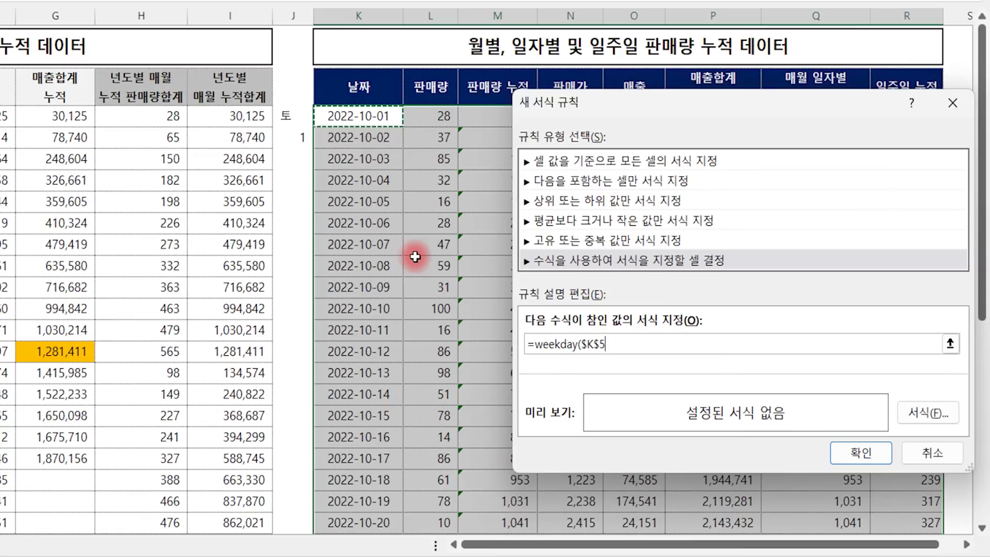
key(F4)
key(F4)
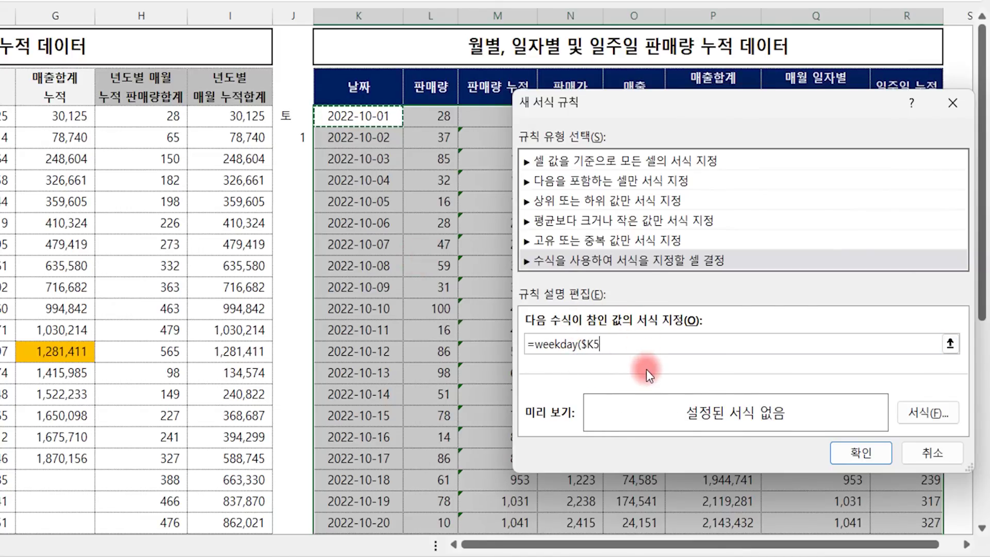
text(,16)
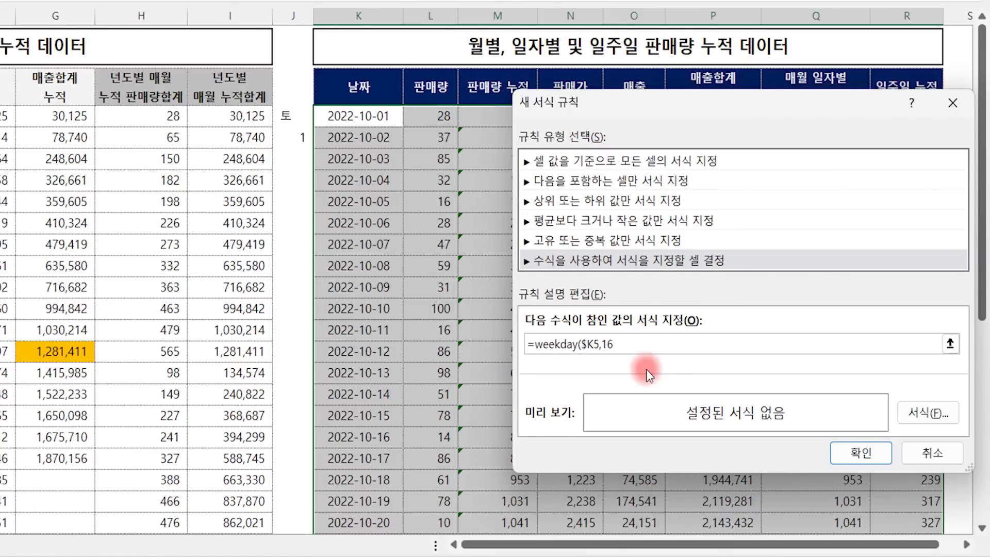
text()=7)
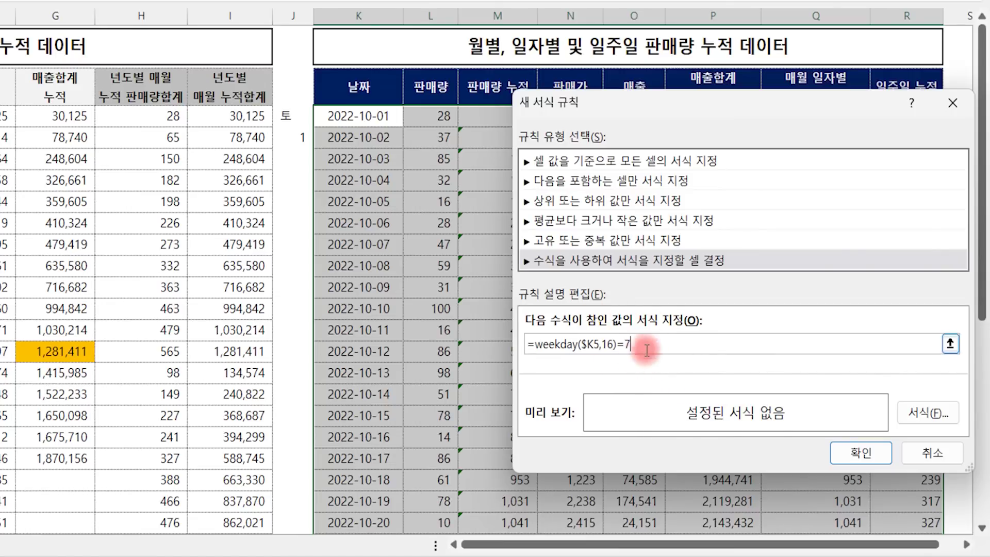
Set a light orange fill as the rule's format and apply the rule to the selected table
click(928, 411)
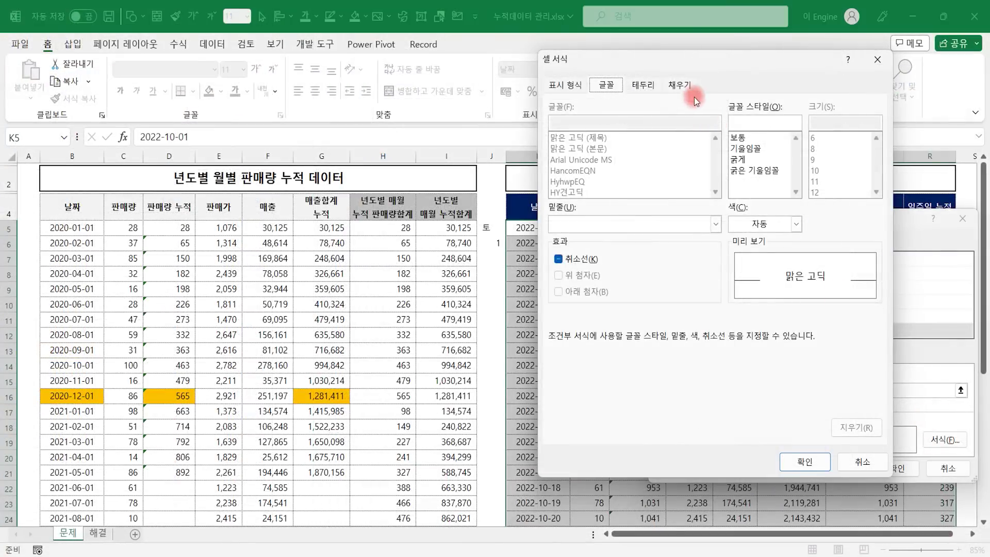
click(681, 86)
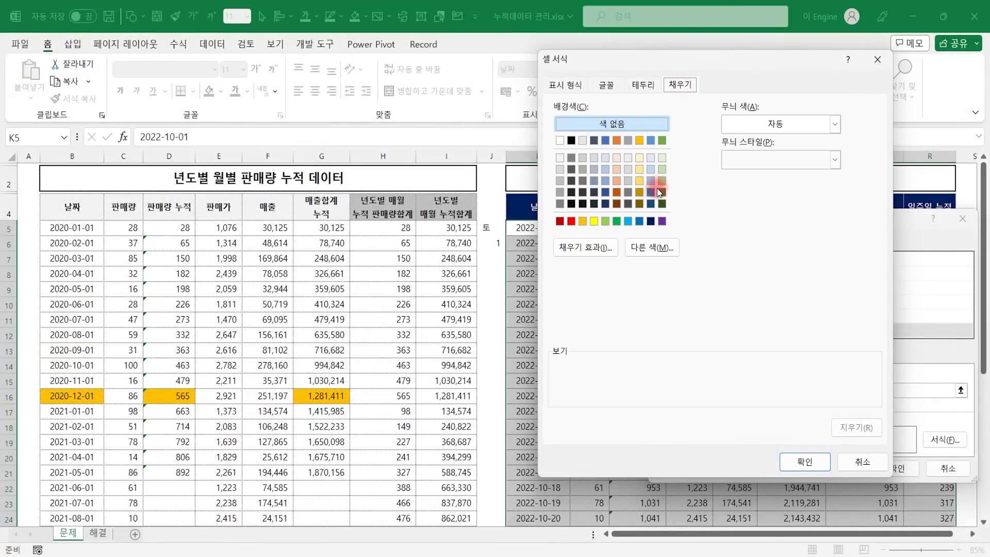
click(617, 181)
click(617, 170)
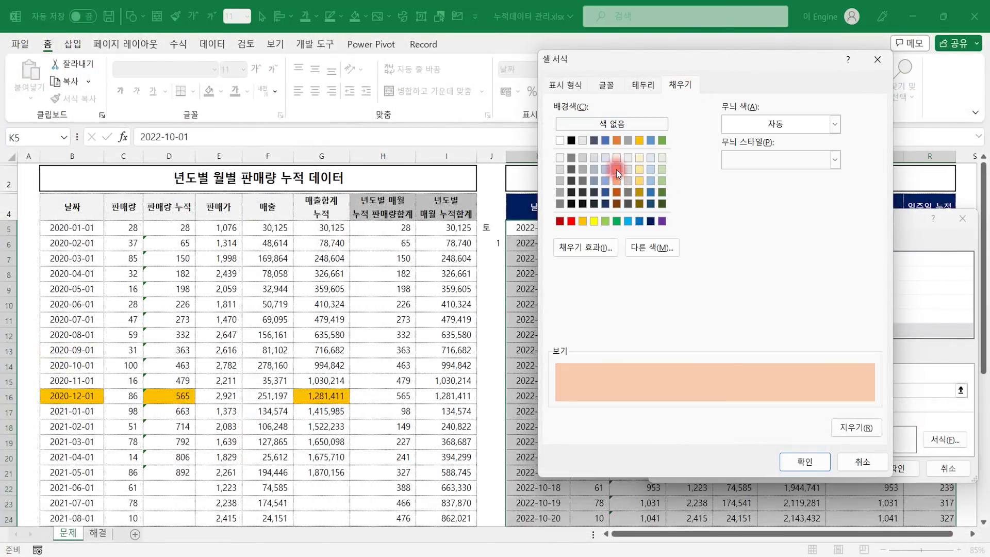
click(805, 461)
click(897, 468)
Check the highlighted week-ending rows in K5:R40 against their dates and weekly totals down to the last row
drag(538, 319, 902, 315)
drag(526, 428, 944, 426)
scroll(778, 389, down, 6)
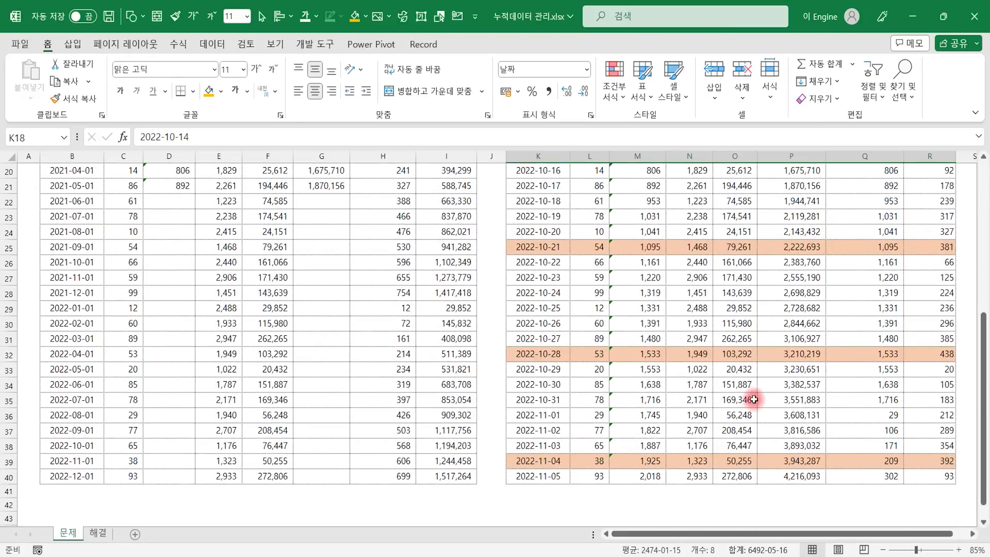
scroll(784, 396, up, 6)
click(789, 272)
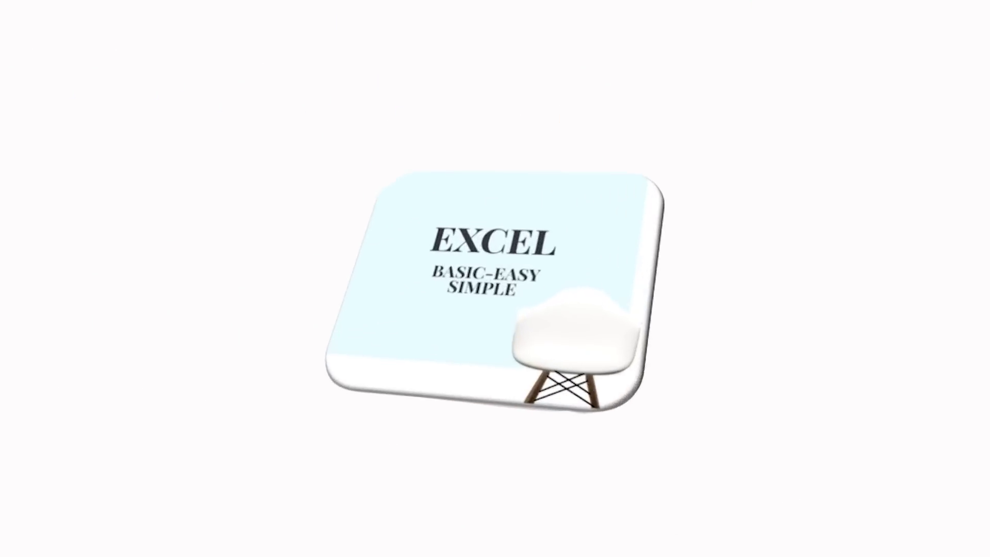